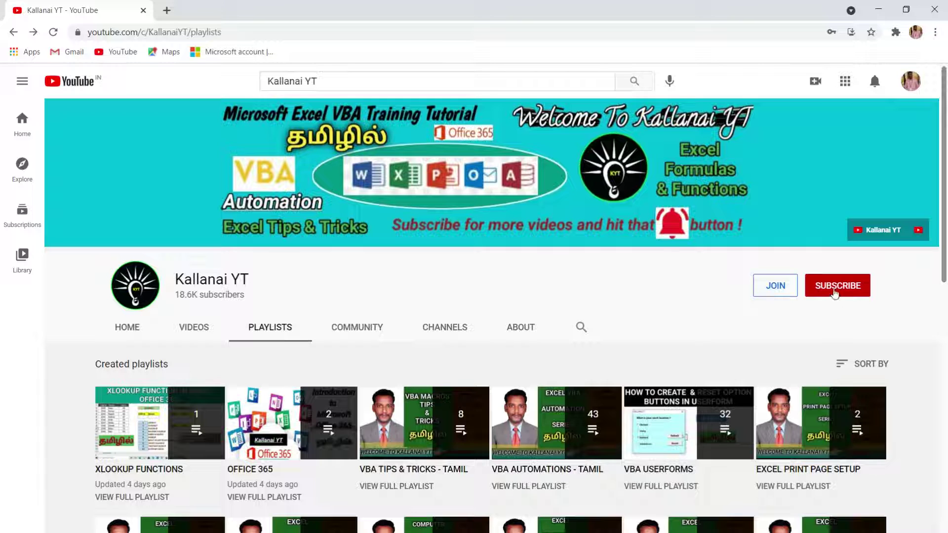
Step: Subscribe to the Kallanai YT channel and set its notifications to All
{"action": "left_click", "coordinate": [834, 292]}
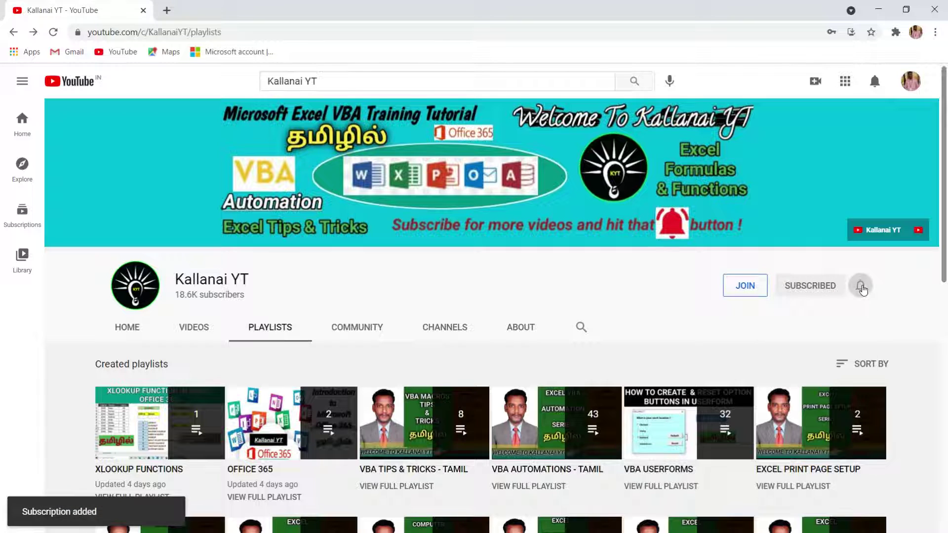
{"action": "left_click", "coordinate": [860, 287]}
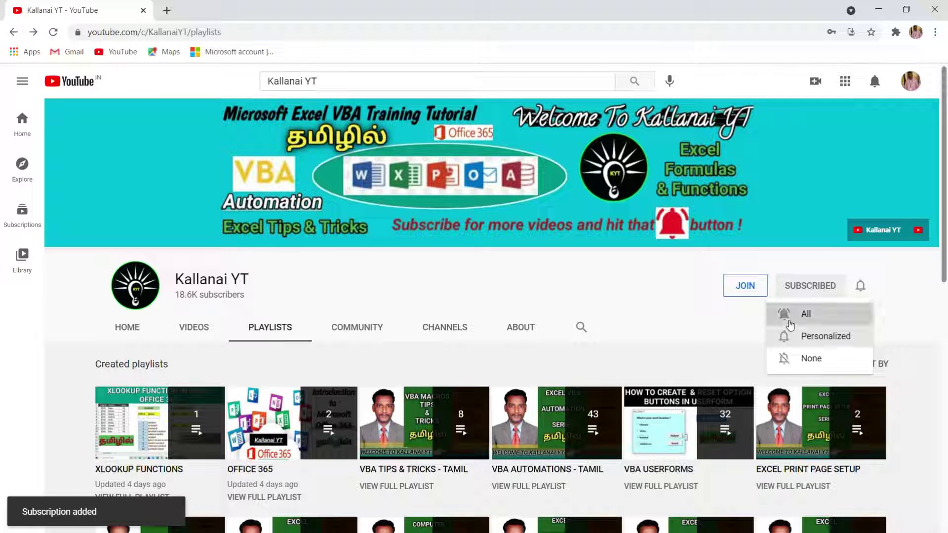
{"action": "left_click", "coordinate": [790, 324]}
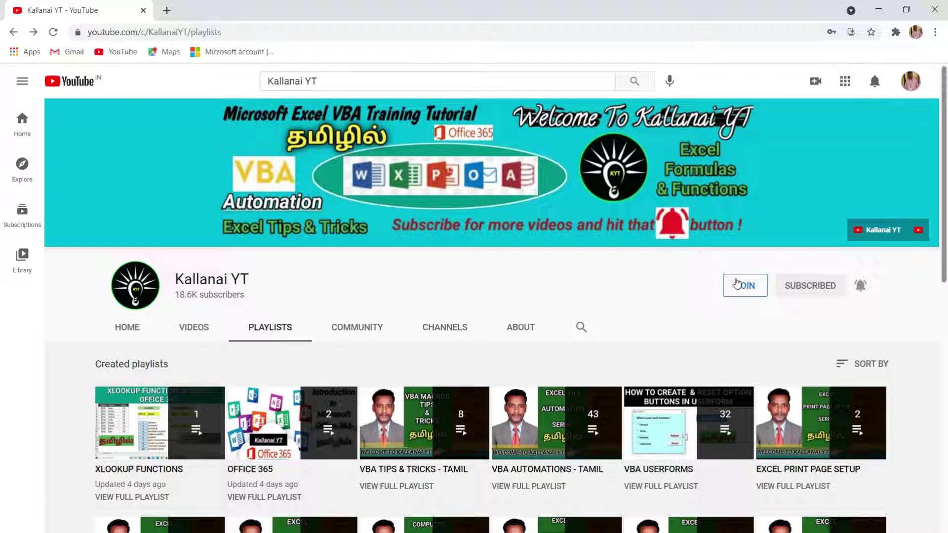
{"action": "left_click", "coordinate": [739, 290]}
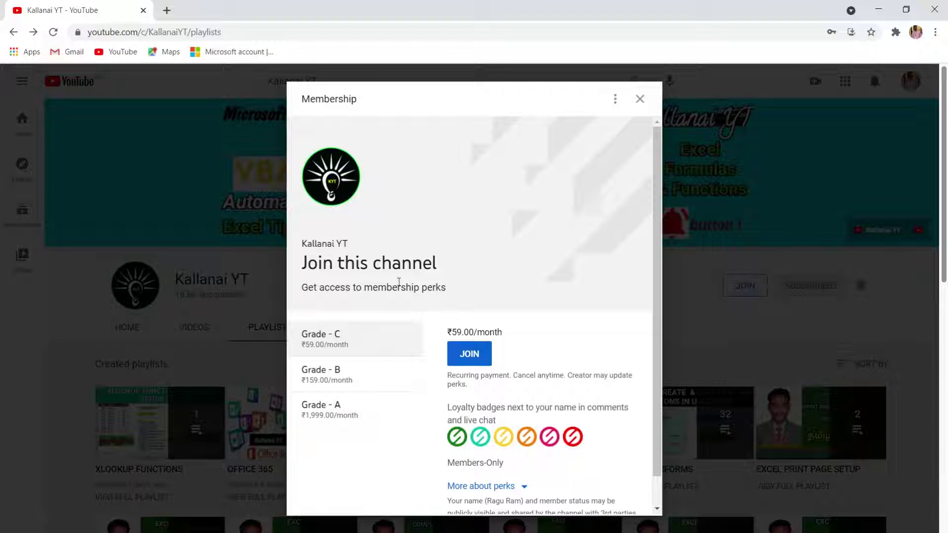
{"action": "left_click", "coordinate": [639, 99]}
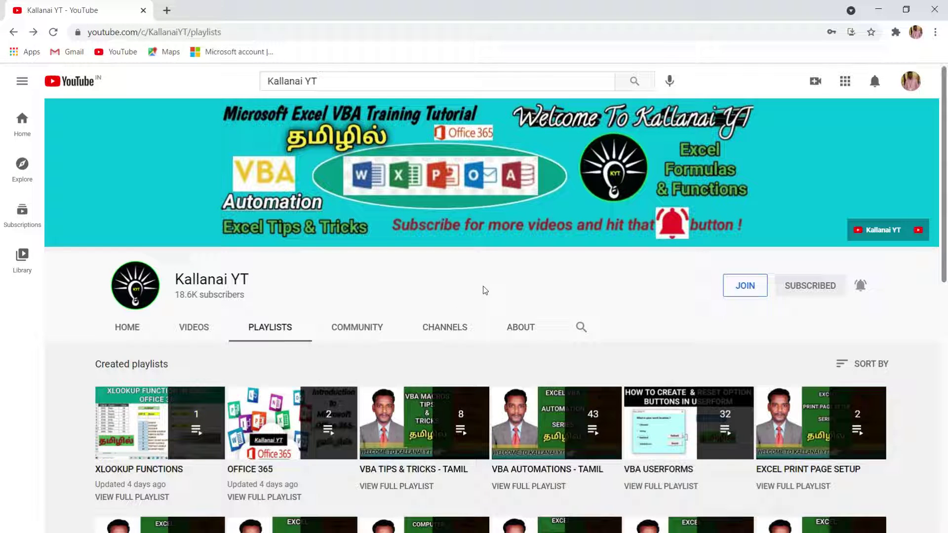
{"action": "scroll", "coordinate": [485, 291], "scroll_direction": "down", "scroll_amount": 2}
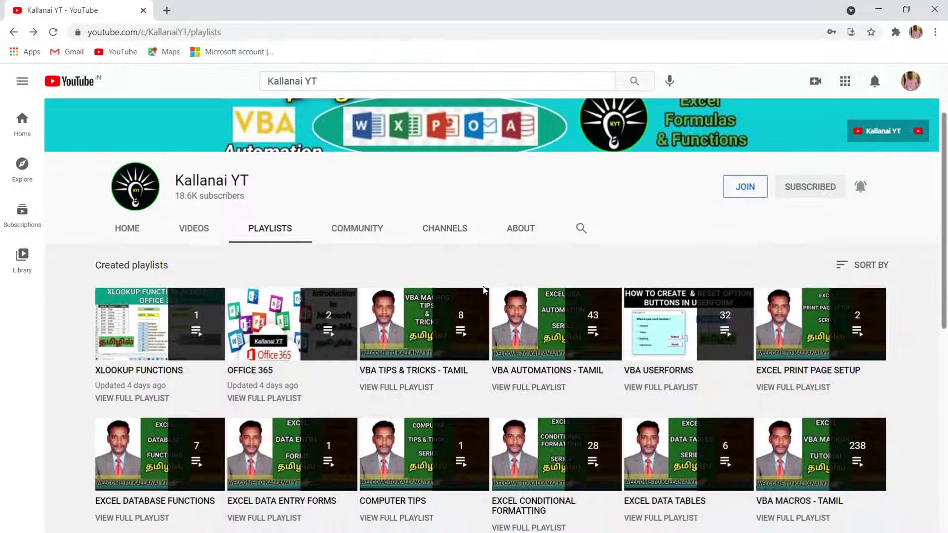
{"action": "scroll", "coordinate": [483, 291], "scroll_direction": "down", "scroll_amount": 3}
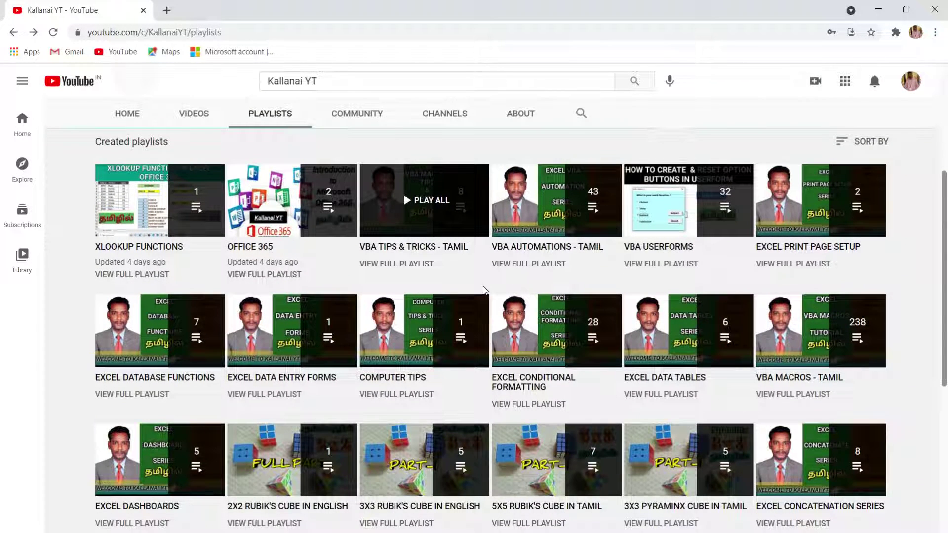
{"action": "scroll", "coordinate": [483, 290], "scroll_direction": "down", "scroll_amount": 2}
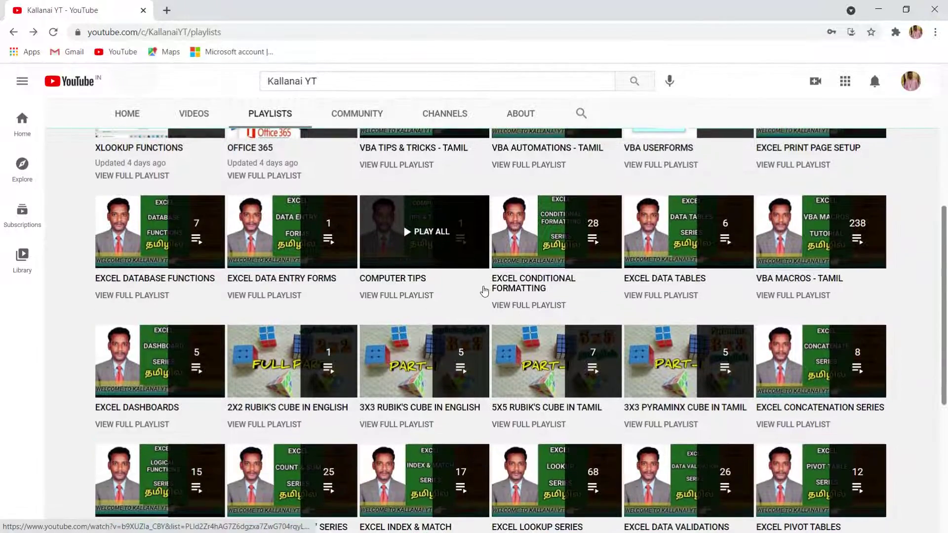
{"action": "scroll", "coordinate": [483, 292], "scroll_direction": "down", "scroll_amount": 3}
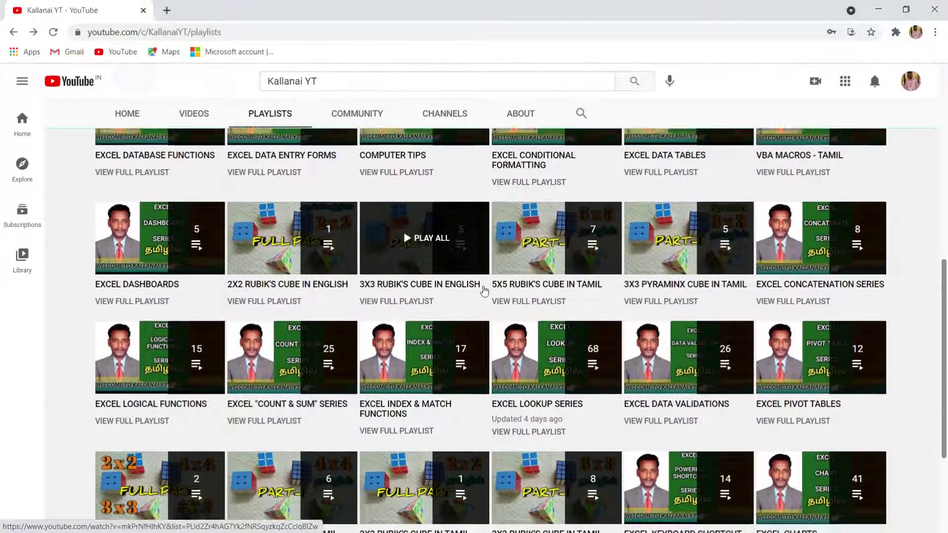
{"action": "scroll", "coordinate": [484, 291], "scroll_direction": "down", "scroll_amount": 2}
{"action": "scroll", "coordinate": [484, 291], "scroll_direction": "down", "scroll_amount": 1}
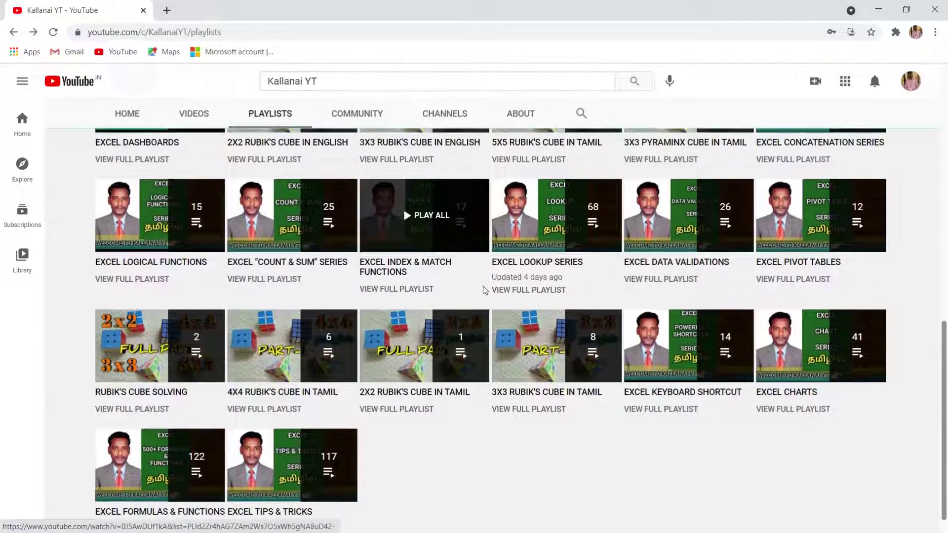
{"action": "scroll", "coordinate": [483, 290], "scroll_direction": "up", "scroll_amount": 5}
{"action": "scroll", "coordinate": [483, 291], "scroll_direction": "up", "scroll_amount": 7}
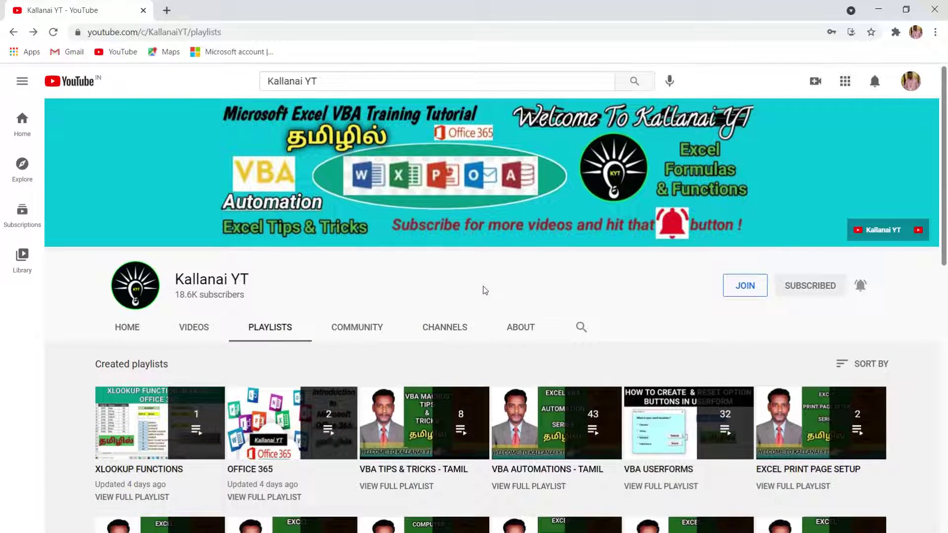
{"action": "scroll", "coordinate": [485, 291], "scroll_direction": "down", "scroll_amount": 1}
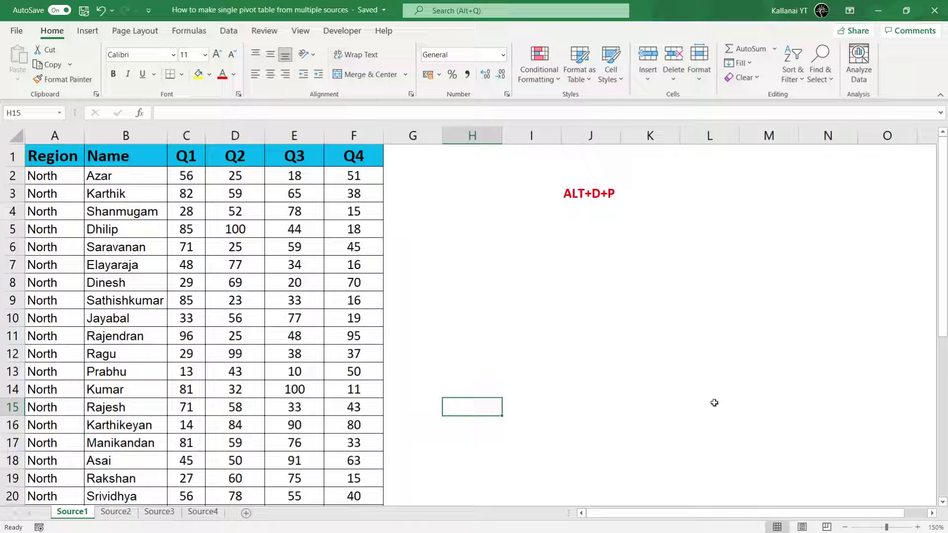
Step: Select an empty cell beside the Source1 North-region table
{"action": "left_click", "coordinate": [517, 333]}
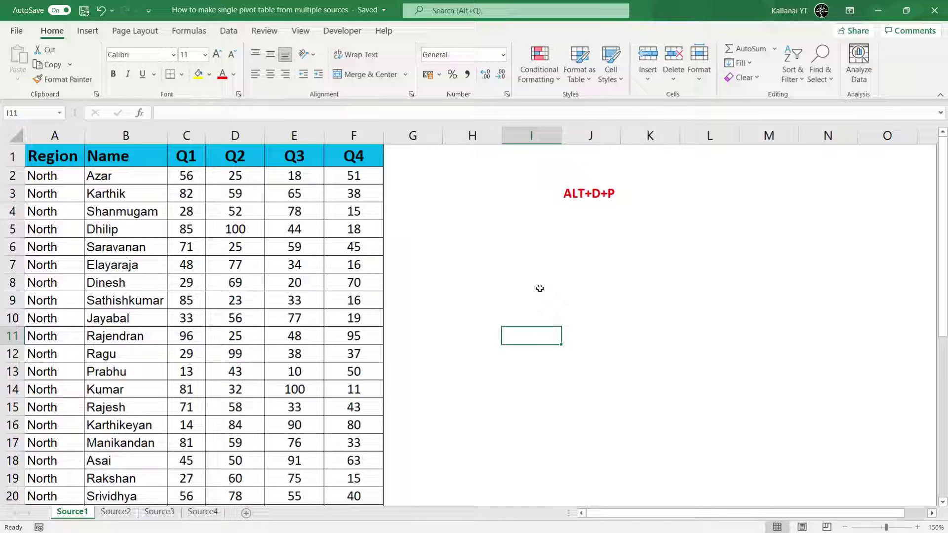
{"action": "left_click", "coordinate": [511, 310]}
{"action": "left_click", "coordinate": [490, 372]}
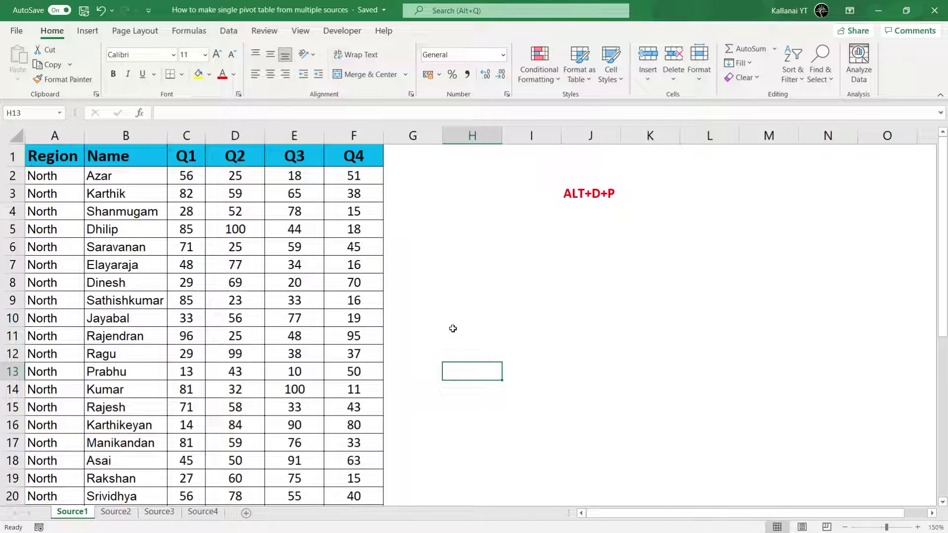
{"action": "left_click", "coordinate": [526, 288]}
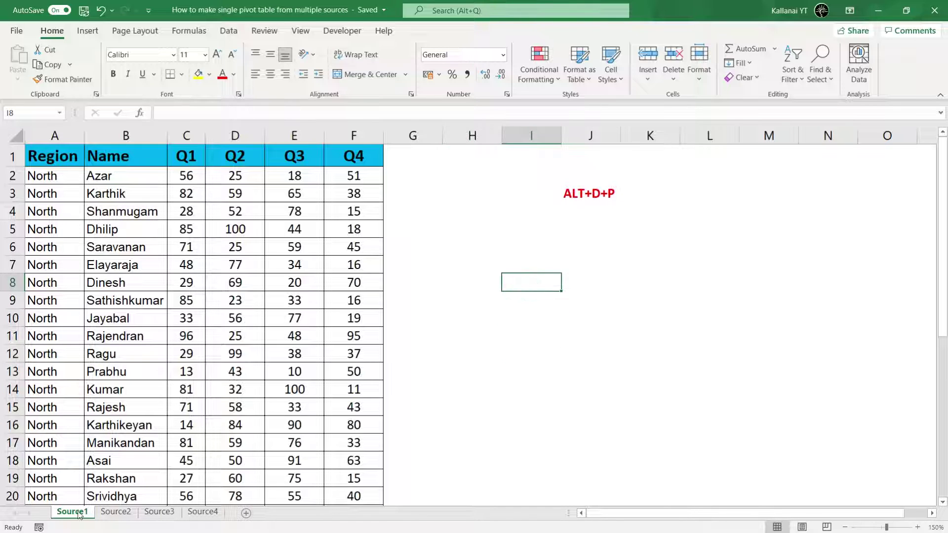
{"action": "left_click", "coordinate": [126, 156]}
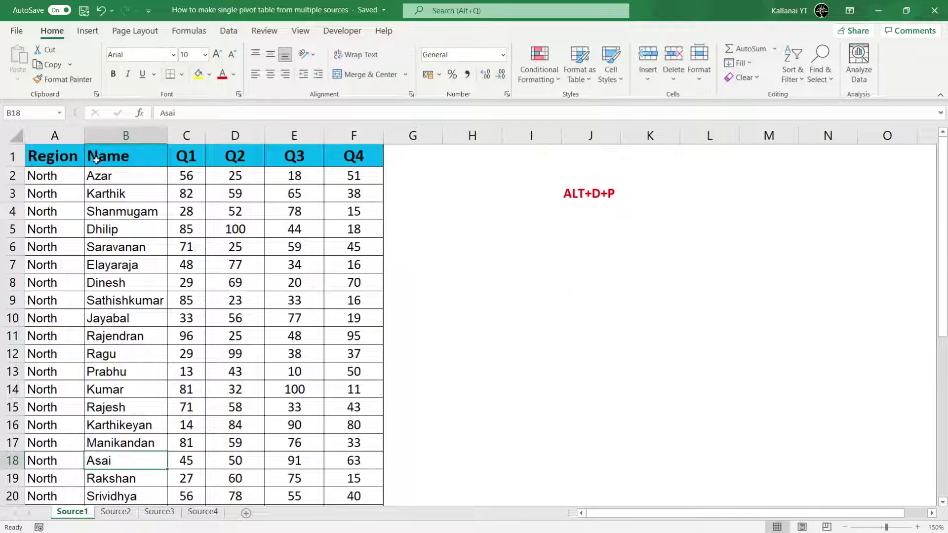
{"action": "key", "text": "Left"}
{"action": "left_click_drag", "start_coordinate": [160, 167], "coordinate": [369, 293]}
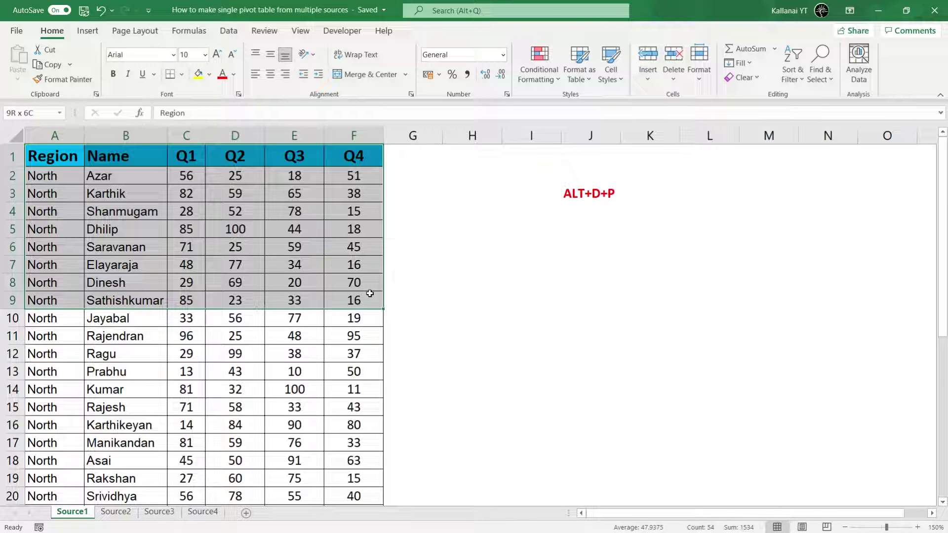
{"action": "left_click", "coordinate": [109, 318]}
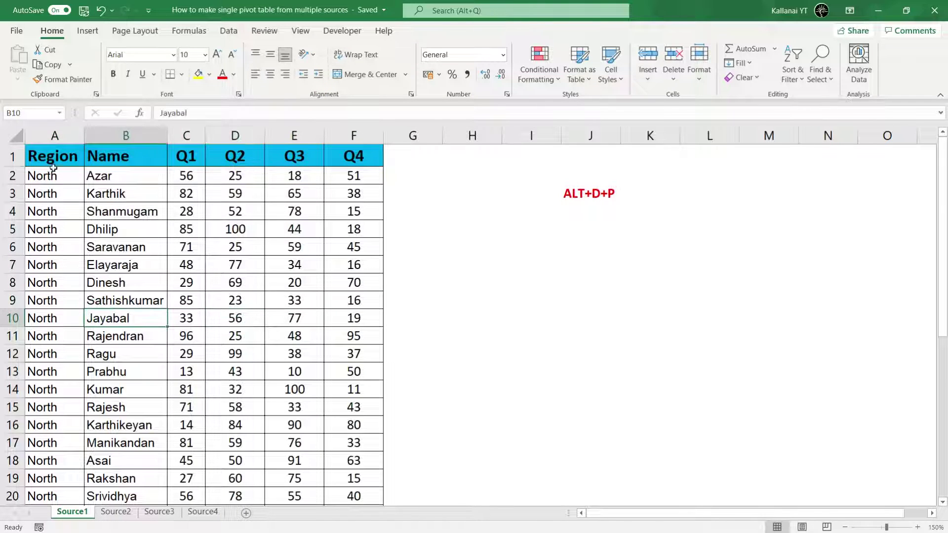
{"action": "left_click", "coordinate": [55, 136]}
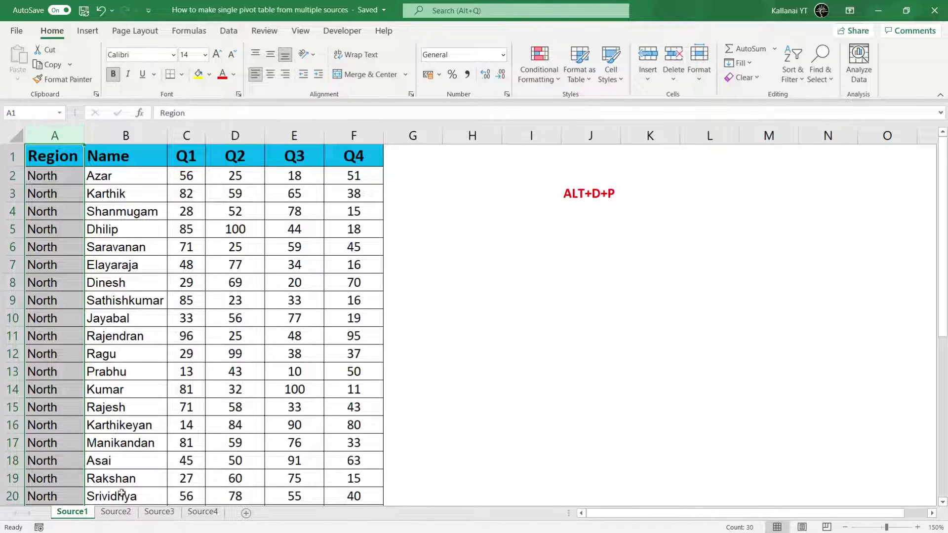
Step: On Source2, select the Region and Name columns, header row A1:F1, then column A
{"action": "left_click", "coordinate": [117, 515]}
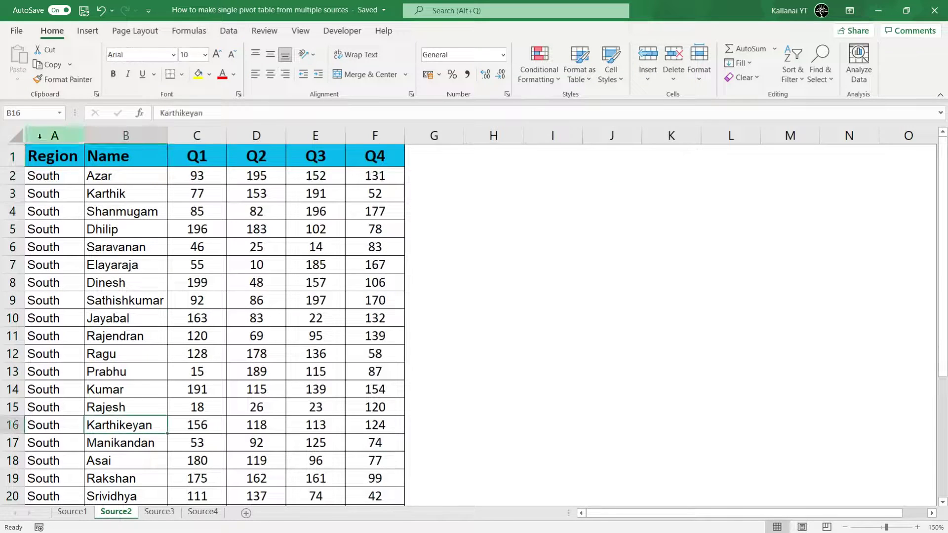
{"action": "left_click_drag", "start_coordinate": [42, 135], "coordinate": [316, 138]}
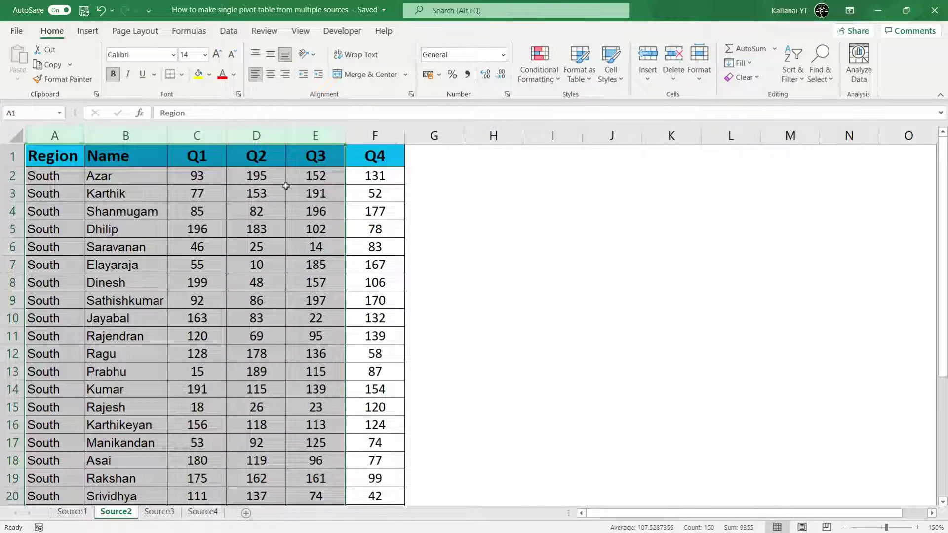
{"action": "left_click_drag", "start_coordinate": [53, 156], "coordinate": [365, 145]}
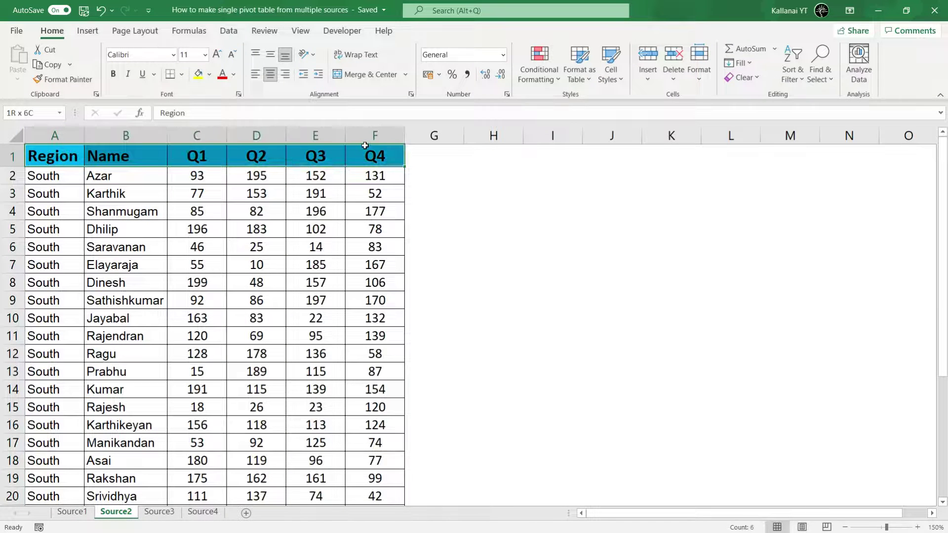
{"action": "left_click", "coordinate": [55, 193]}
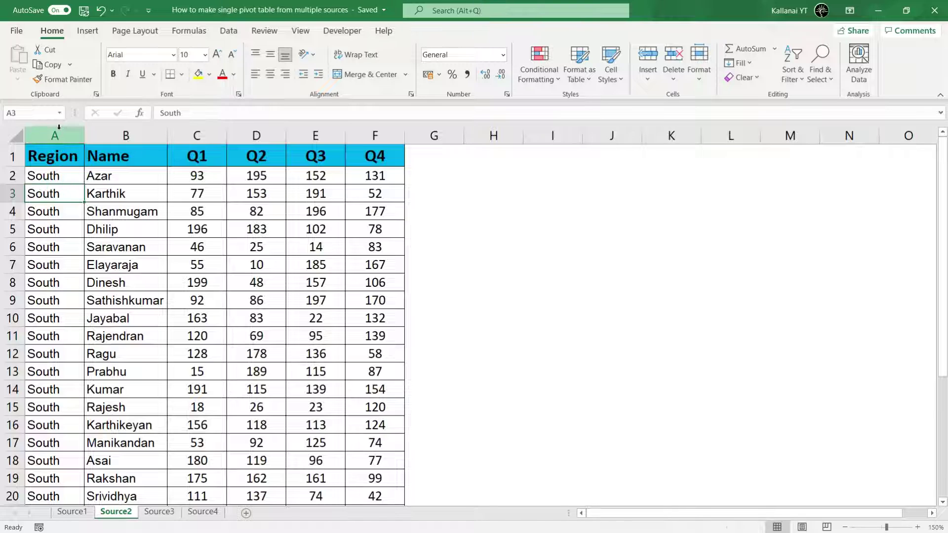
{"action": "left_click", "coordinate": [58, 130]}
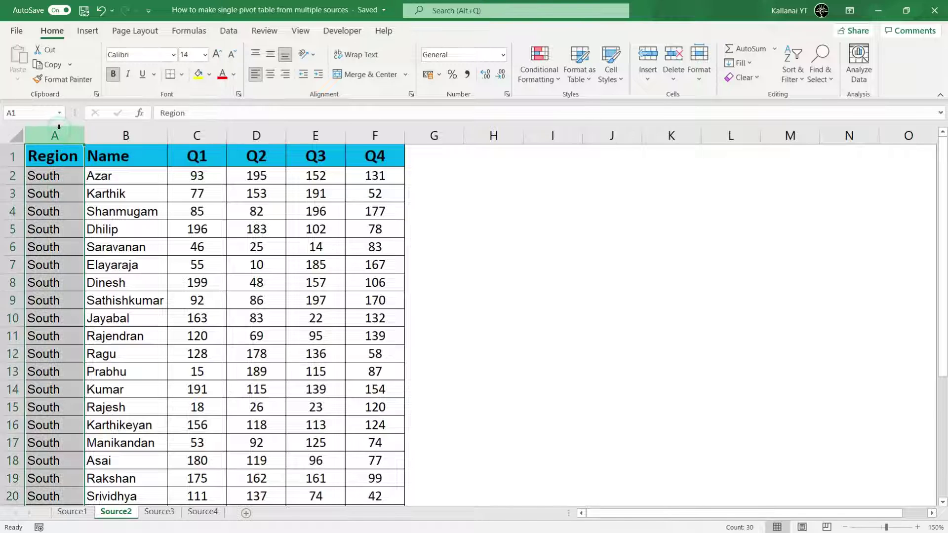
Step: Select columns A–F of the Source3 East data, then move on to Source4
{"action": "left_click", "coordinate": [159, 512]}
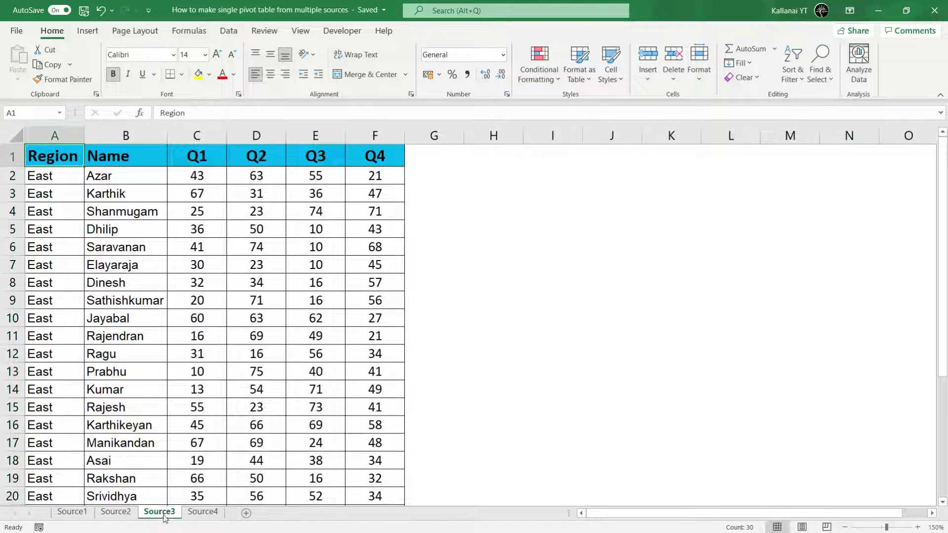
{"action": "left_click", "coordinate": [229, 299]}
{"action": "left_click", "coordinate": [54, 137]}
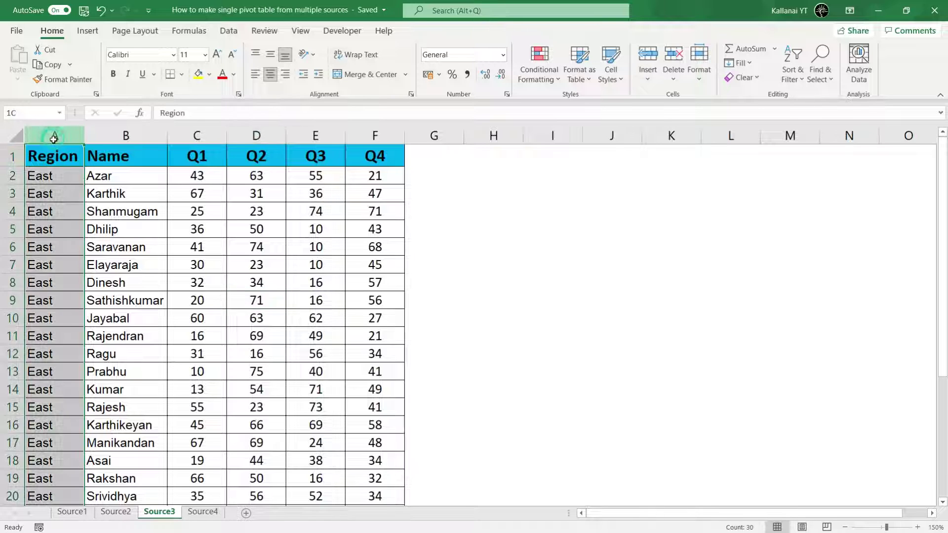
{"action": "left_click_drag", "start_coordinate": [54, 139], "coordinate": [384, 163]}
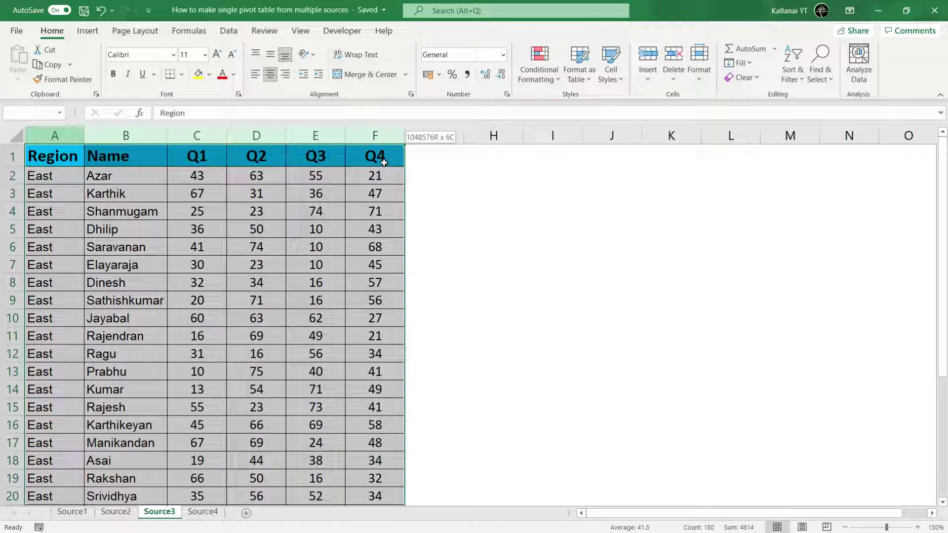
{"action": "left_click", "coordinate": [246, 198]}
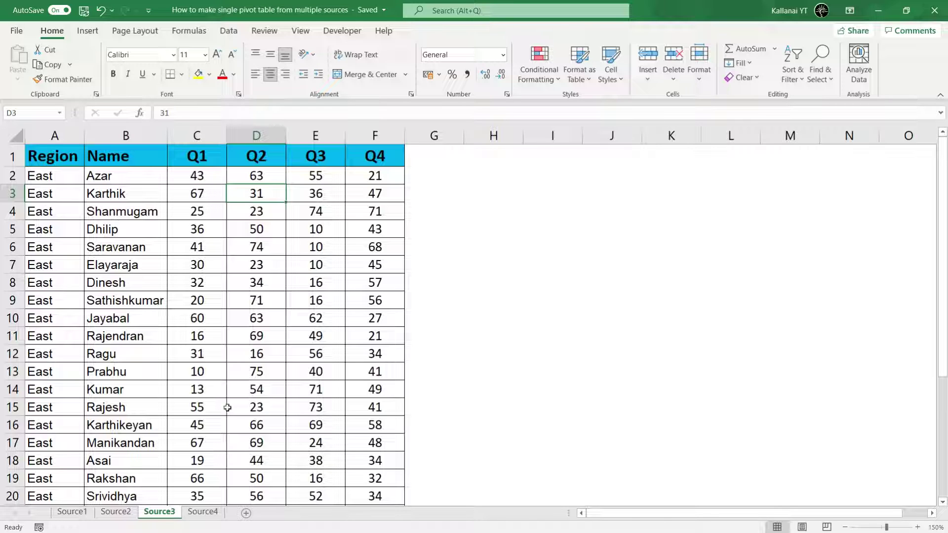
{"action": "left_click", "coordinate": [205, 514]}
{"action": "left_click", "coordinate": [215, 374]}
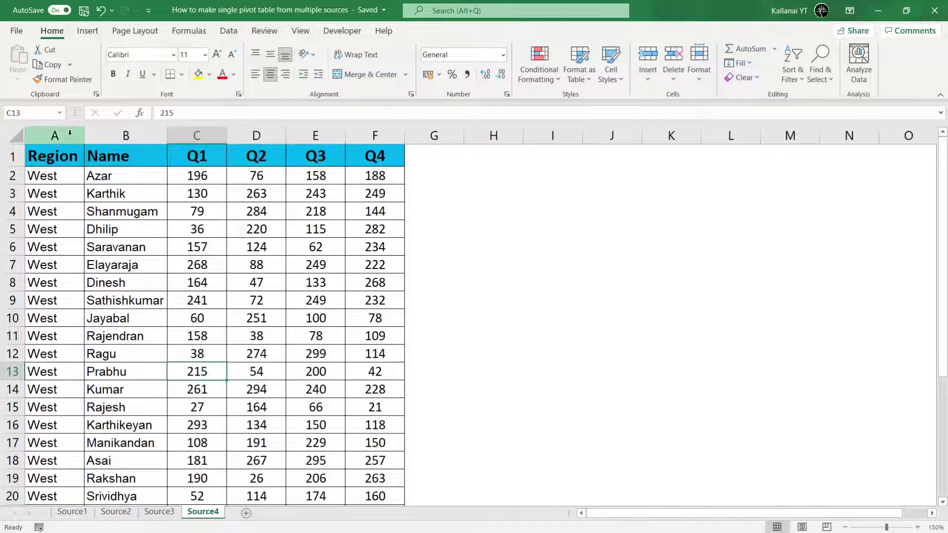
{"action": "mouse_move", "coordinate": [84, 130]}
{"action": "left_mouse_down"}
{"action": "mouse_move", "coordinate": [410, 302]}
{"action": "mouse_move", "coordinate": [384, 432]}
{"action": "left_mouse_up"}
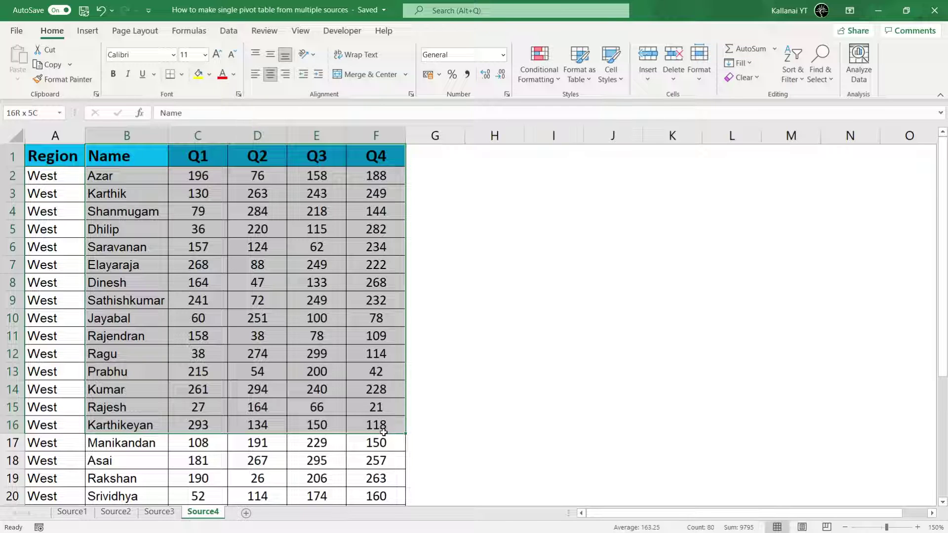
{"action": "left_click", "coordinate": [293, 458]}
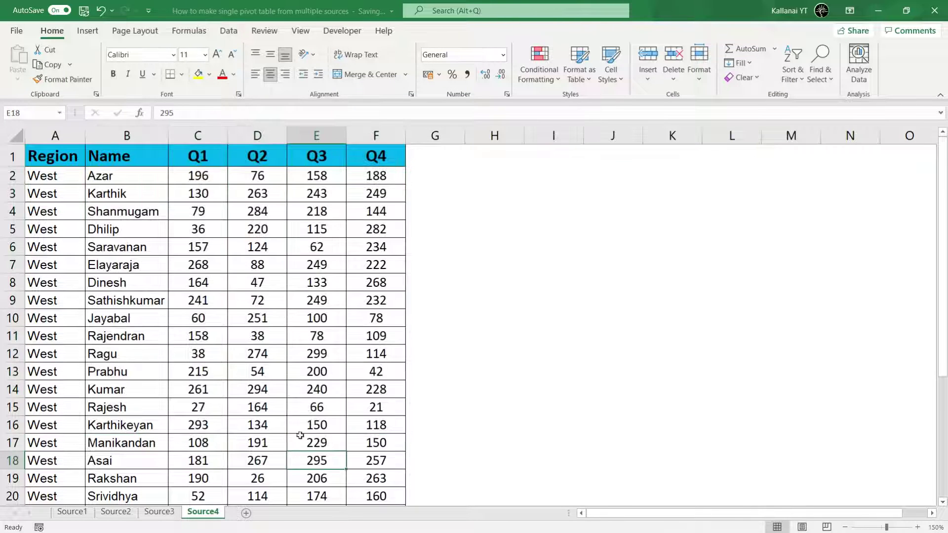
{"action": "left_click", "coordinate": [314, 384]}
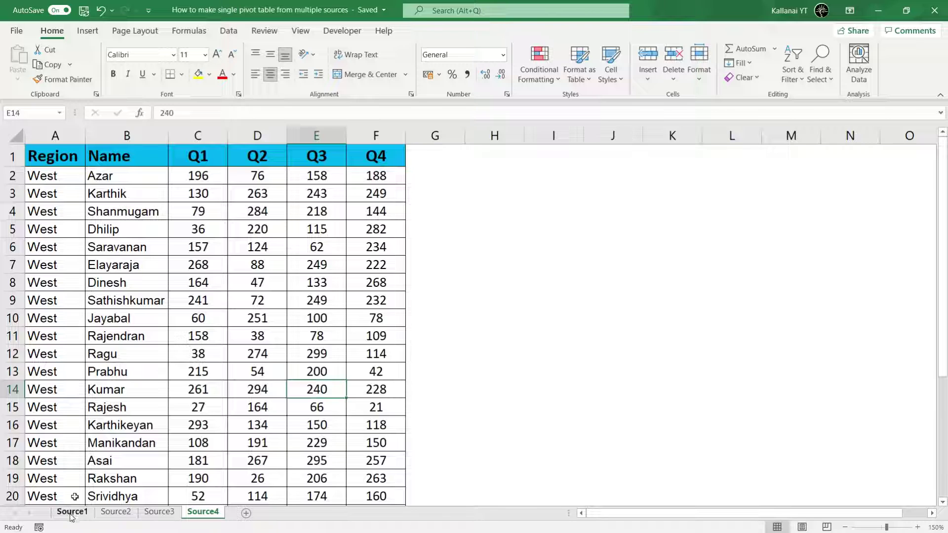
{"action": "left_click", "coordinate": [109, 445]}
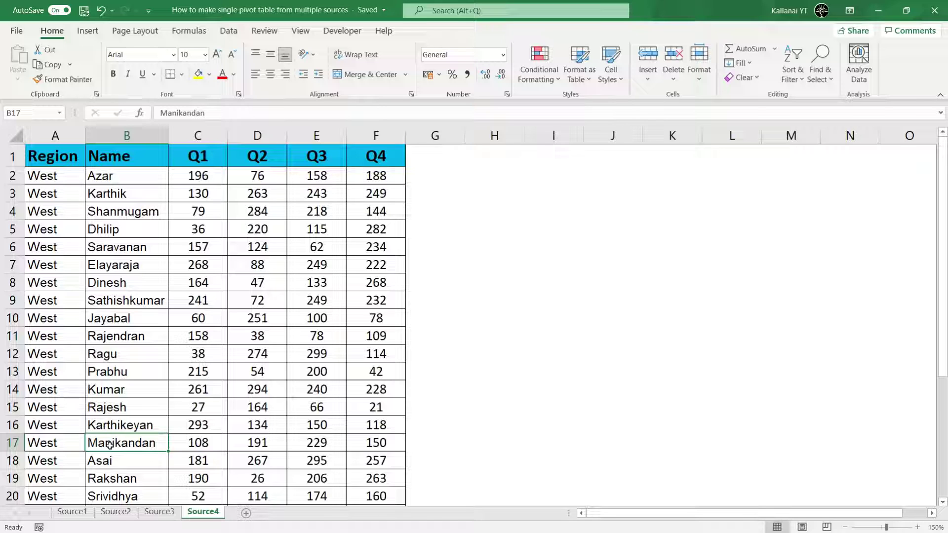
{"action": "left_click", "coordinate": [98, 336]}
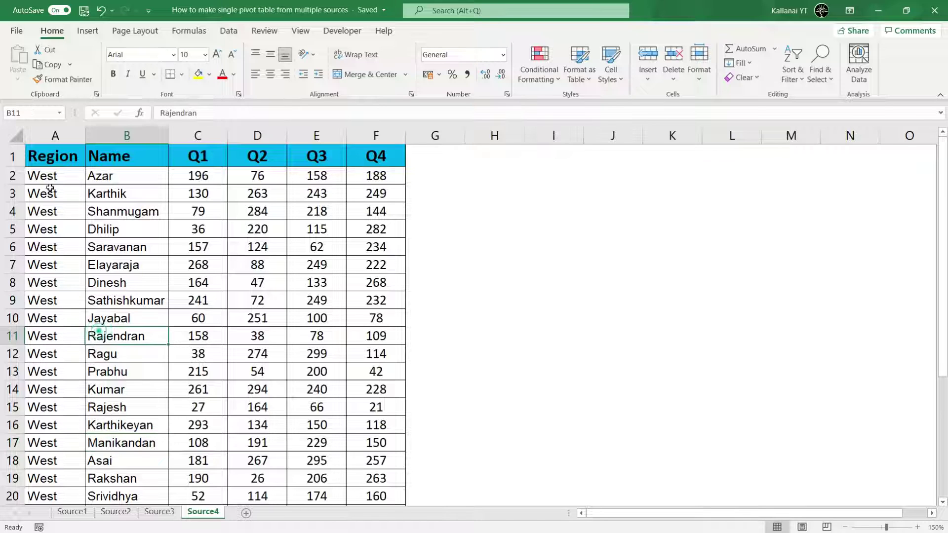
{"action": "left_click", "coordinate": [42, 155]}
{"action": "left_click_drag", "start_coordinate": [219, 157], "coordinate": [391, 358]}
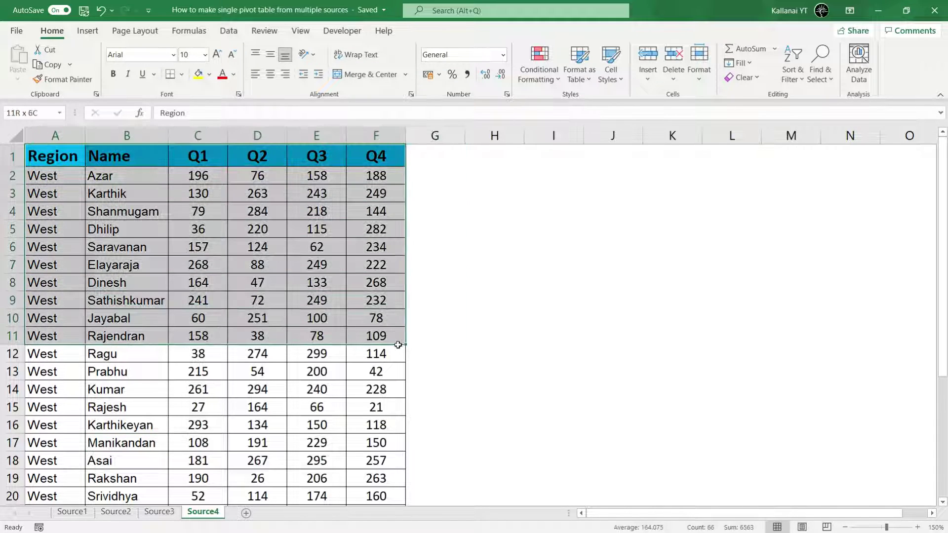
{"action": "left_click", "coordinate": [239, 358]}
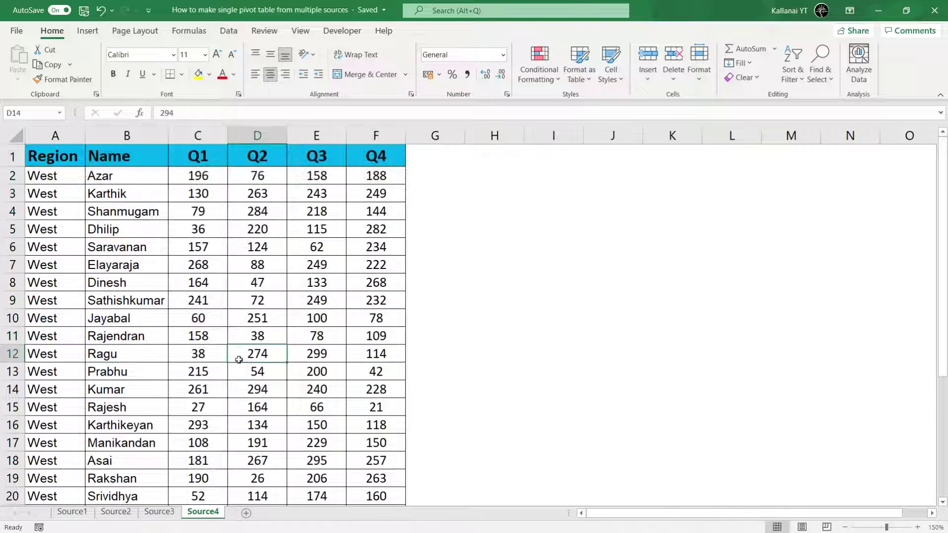
{"action": "left_click", "coordinate": [191, 368]}
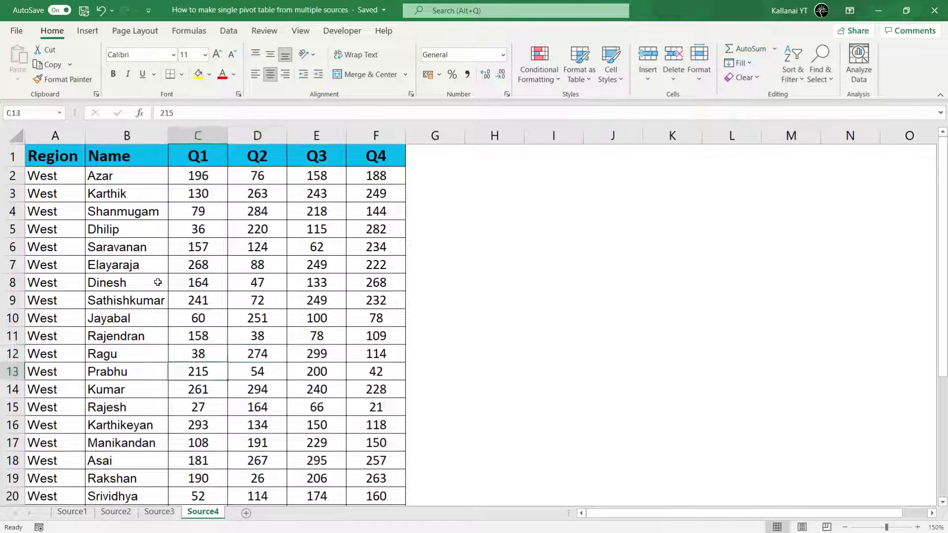
Step: On Source1, select cell D10 and open the PivotTable and PivotChart Wizard with Alt+D+P
{"action": "left_click", "coordinate": [65, 511]}
{"action": "left_click", "coordinate": [183, 425]}
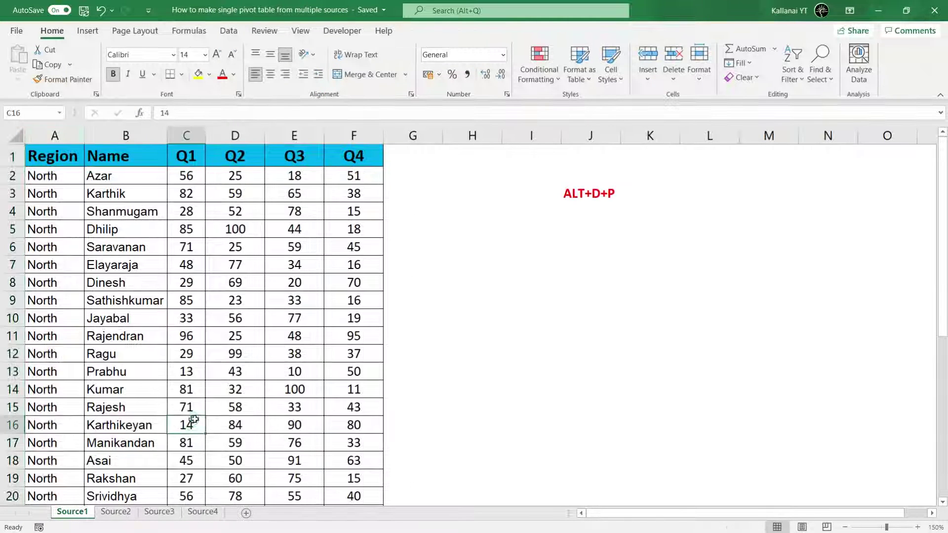
{"action": "left_click", "coordinate": [565, 211]}
{"action": "left_click", "coordinate": [228, 322]}
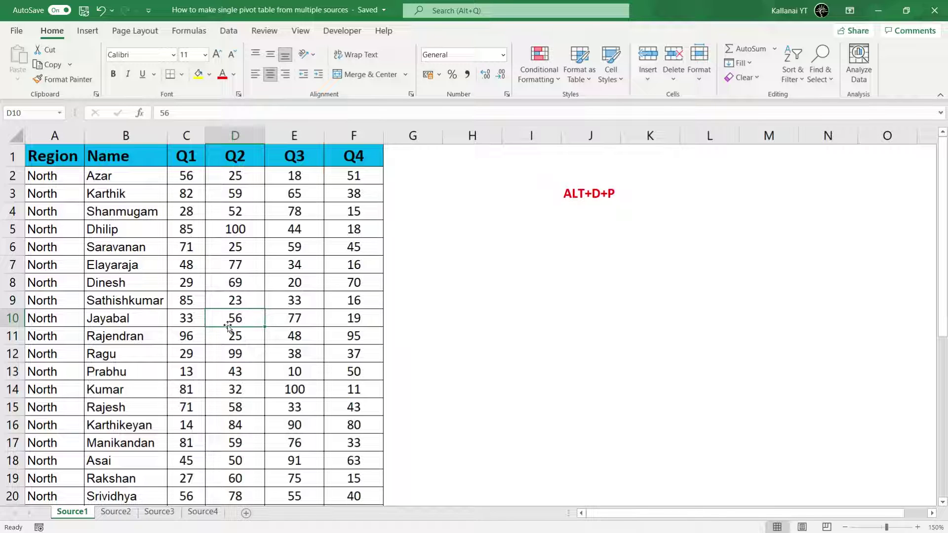
{"action": "key", "text": "alt+d"}
{"action": "key", "text": "p"}
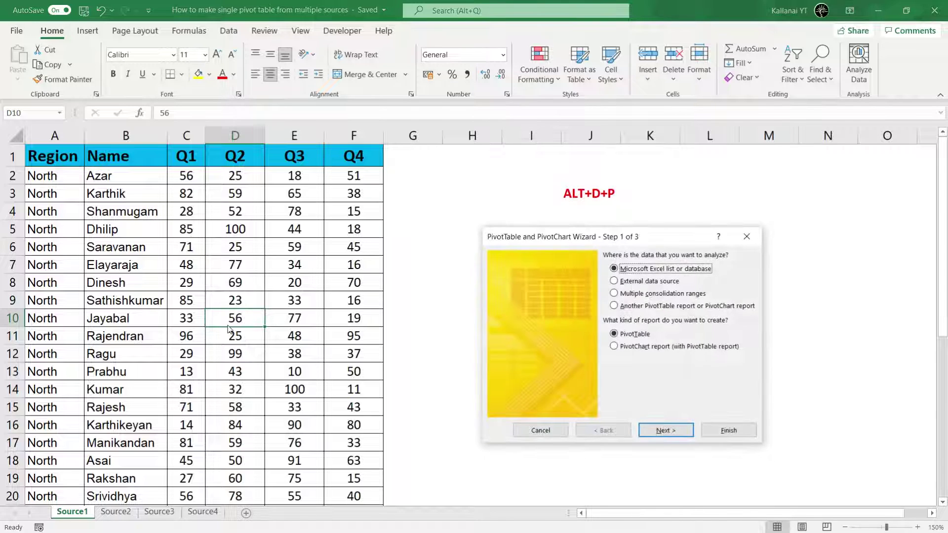
Step: Move the wizard window to the left, then close it without continuing
{"action": "left_click_drag", "start_coordinate": [516, 241], "coordinate": [480, 243]}
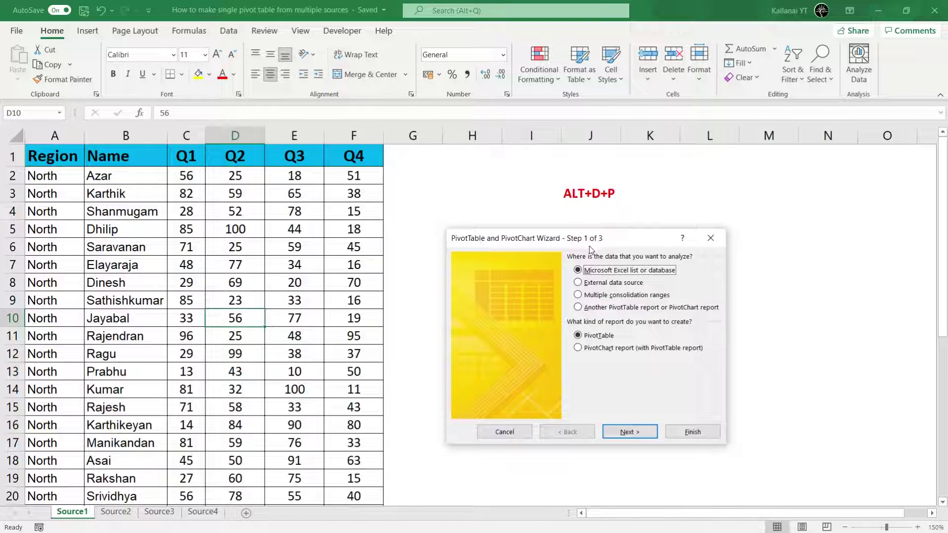
{"action": "mouse_move", "coordinate": [567, 239]}
{"action": "left_mouse_down"}
{"action": "mouse_move", "coordinate": [500, 276]}
{"action": "mouse_move", "coordinate": [537, 236]}
{"action": "left_mouse_up"}
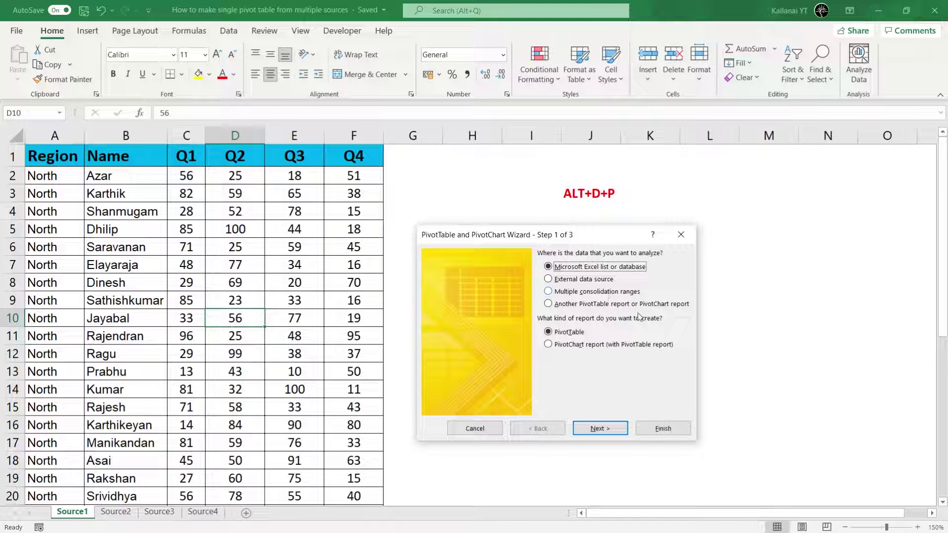
{"action": "left_click", "coordinate": [681, 235]}
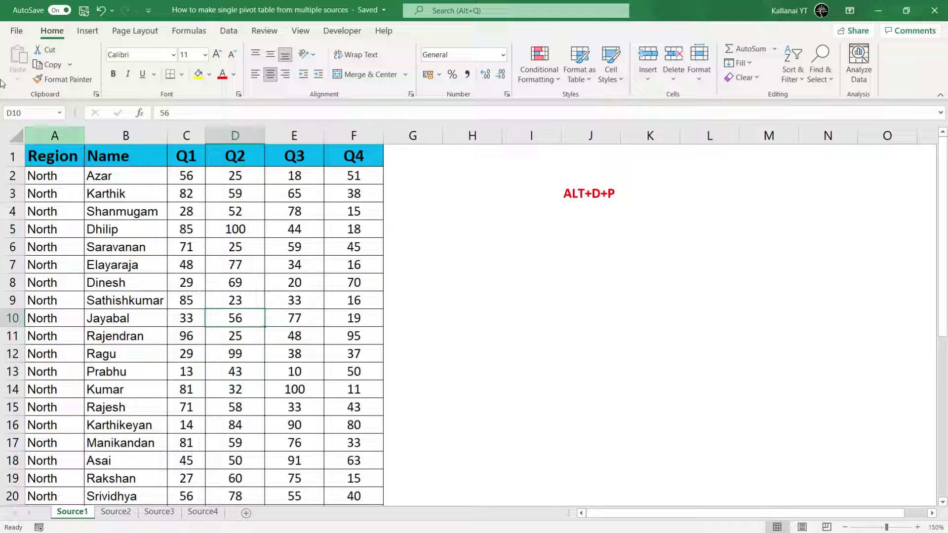
Step: Start Insert > PivotTable, then cancel the Create PivotTable dialog
{"action": "left_click", "coordinate": [88, 30]}
{"action": "left_click", "coordinate": [22, 64]}
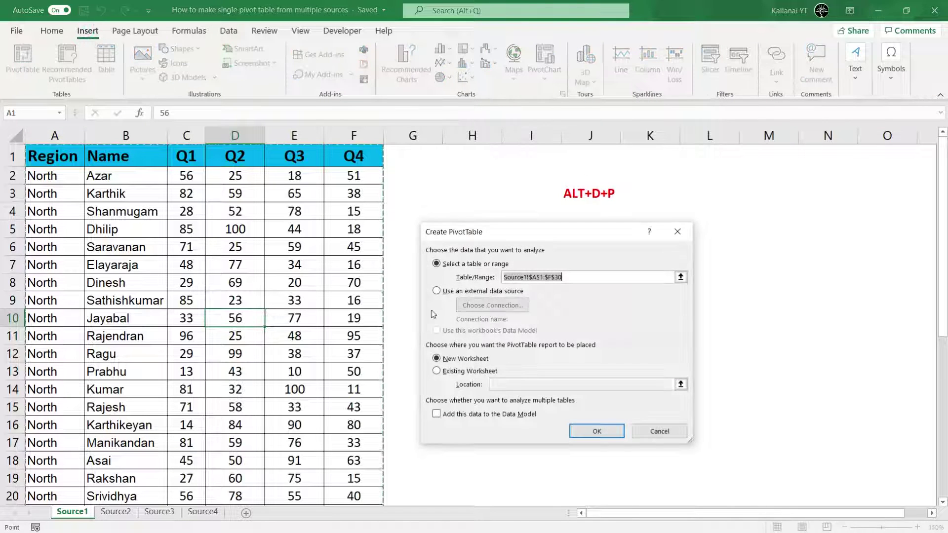
{"action": "left_click", "coordinate": [658, 431]}
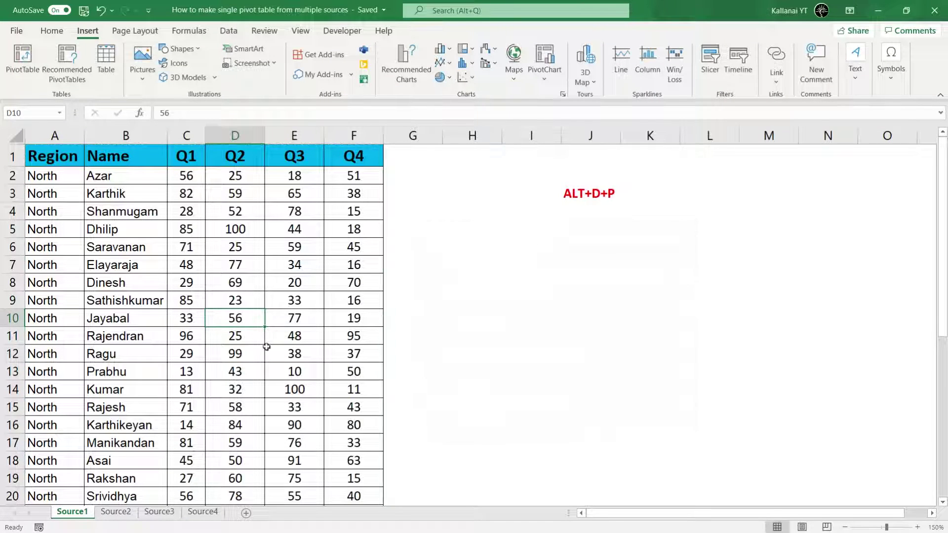
Step: Select cell D11 and reopen the PivotTable and PivotChart Wizard with Alt, D, P
{"action": "left_click", "coordinate": [226, 340]}
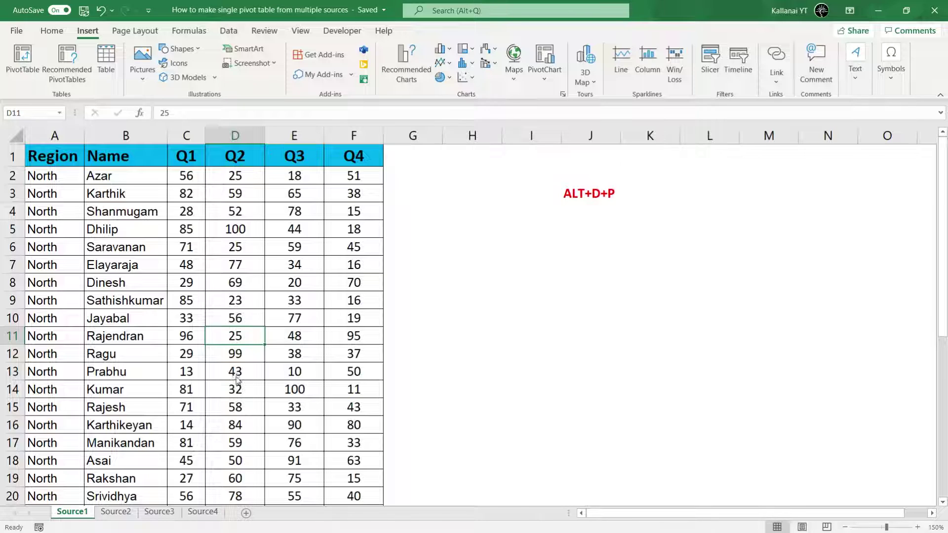
{"action": "key", "text": "alt"}
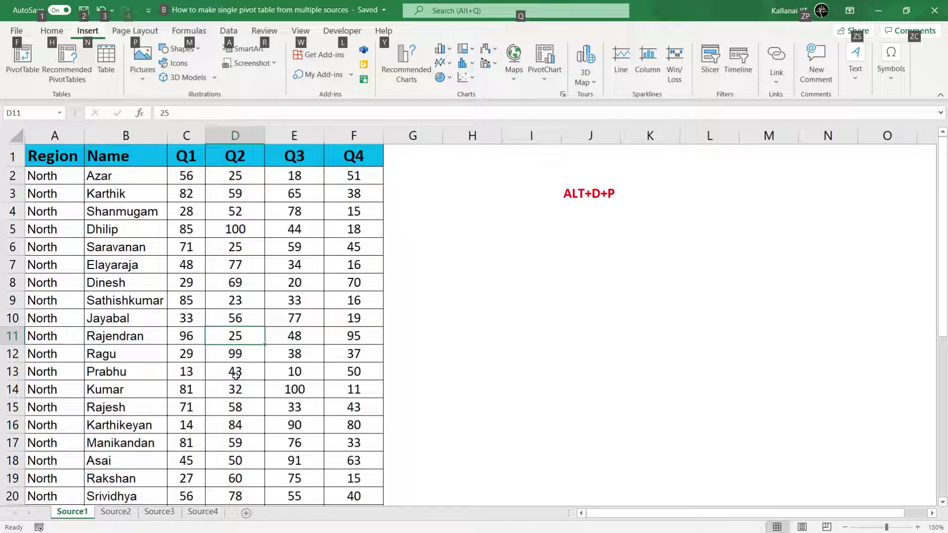
{"action": "key", "text": "d"}
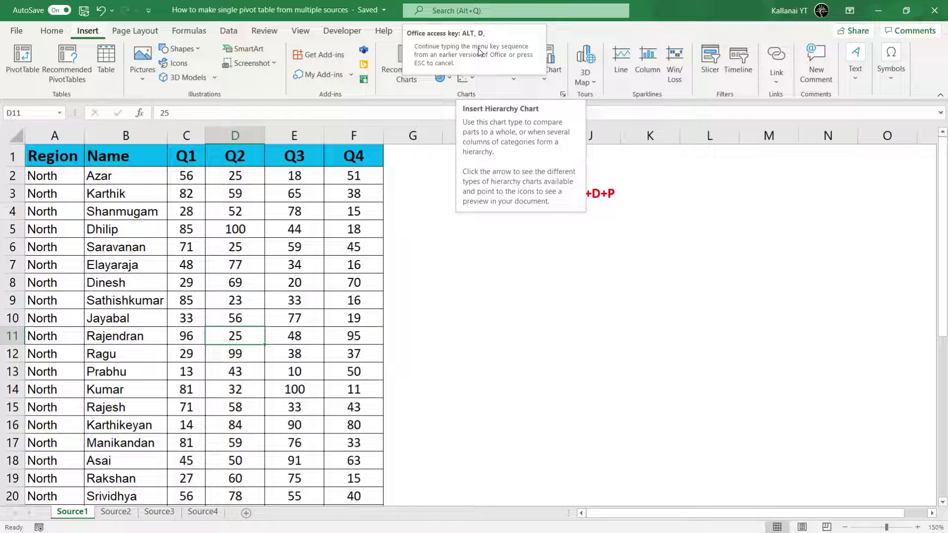
{"action": "key", "text": "p"}
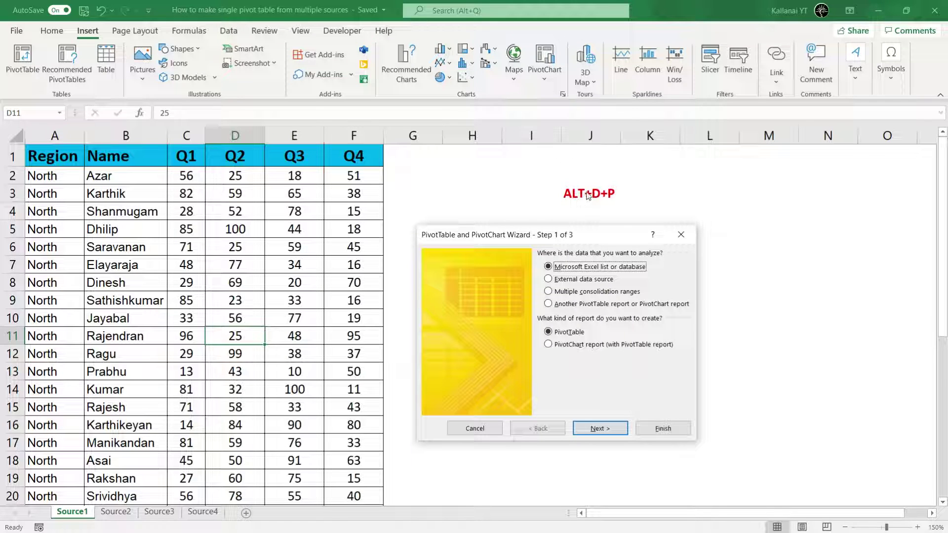
Step: Choose Multiple consolidation ranges as the wizard's data source and advance to Step 2a
{"action": "left_click_drag", "start_coordinate": [572, 237], "coordinate": [459, 227]}
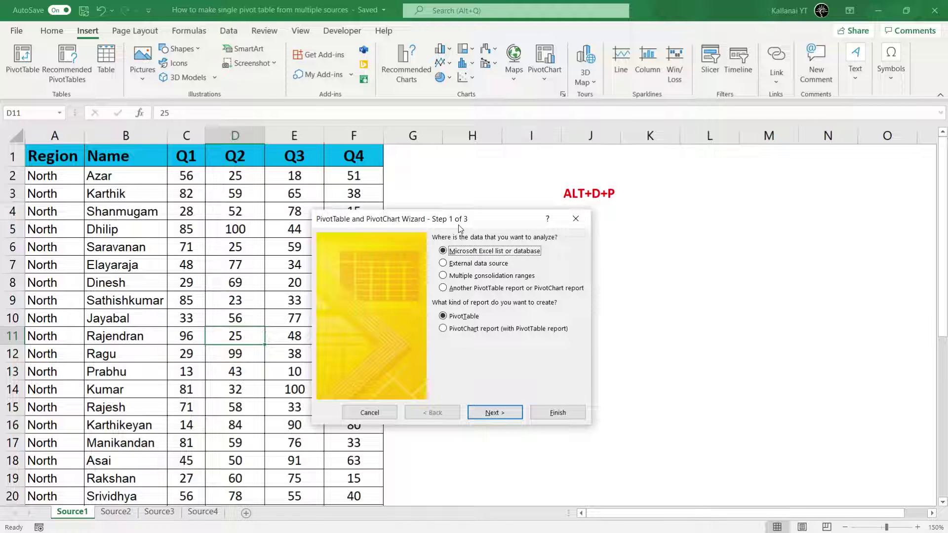
{"action": "left_click", "coordinate": [469, 280]}
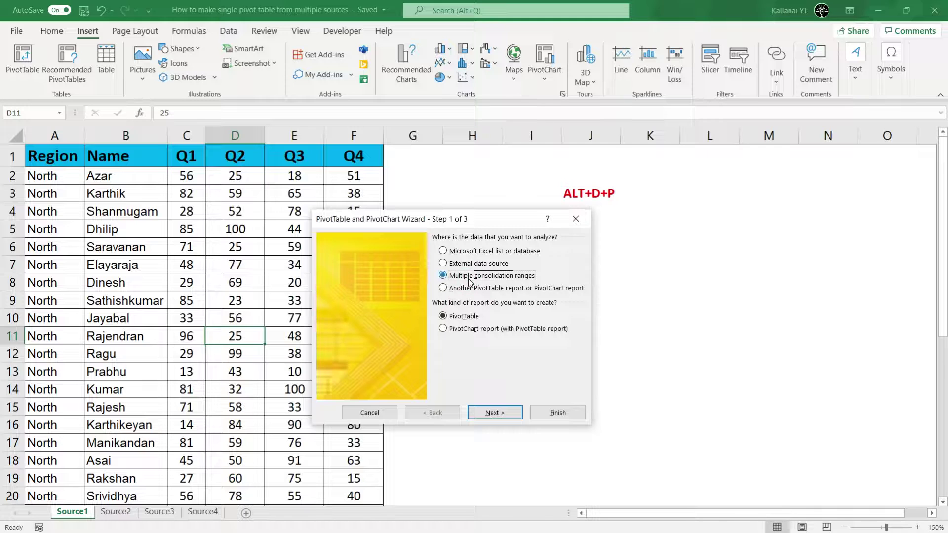
{"action": "left_click", "coordinate": [492, 414]}
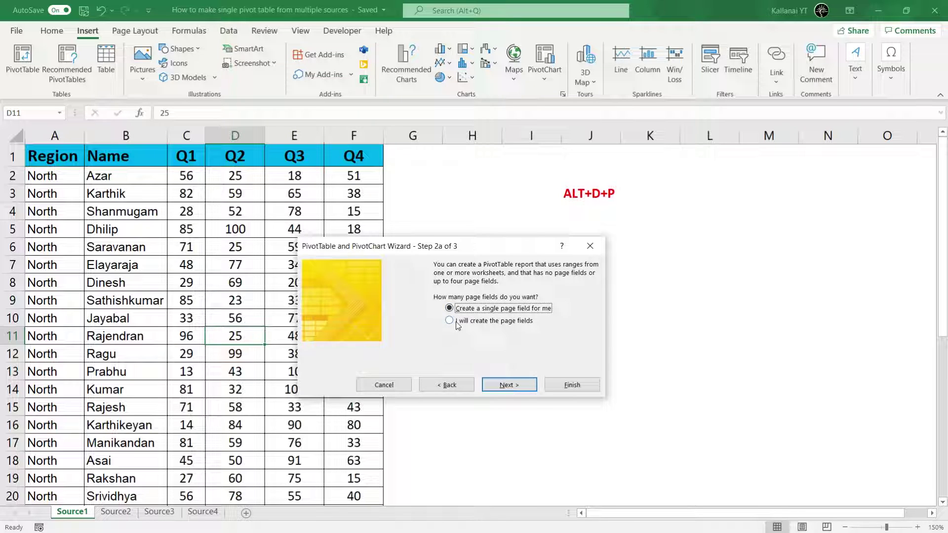
Step: Select 'I will create the page fields' and advance to Step 2b
{"action": "left_click", "coordinate": [457, 321]}
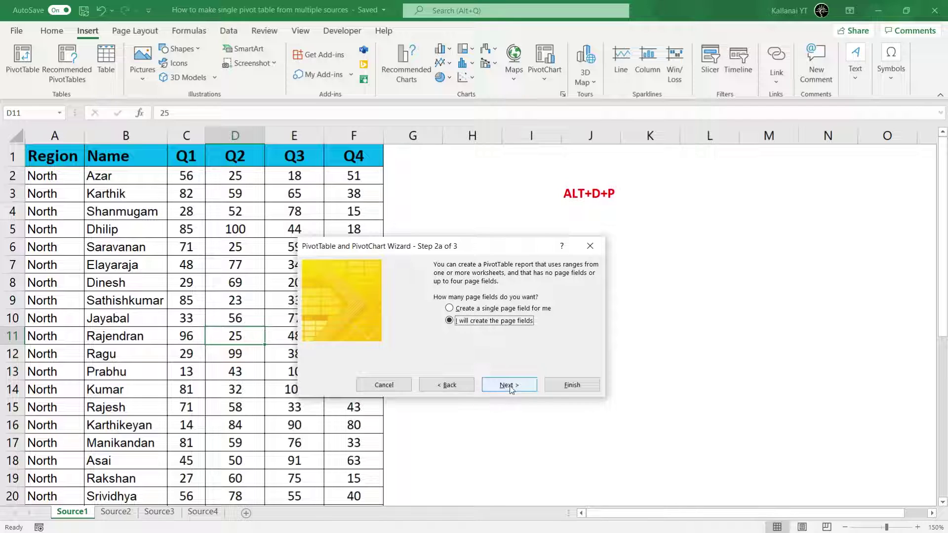
{"action": "left_click", "coordinate": [508, 386]}
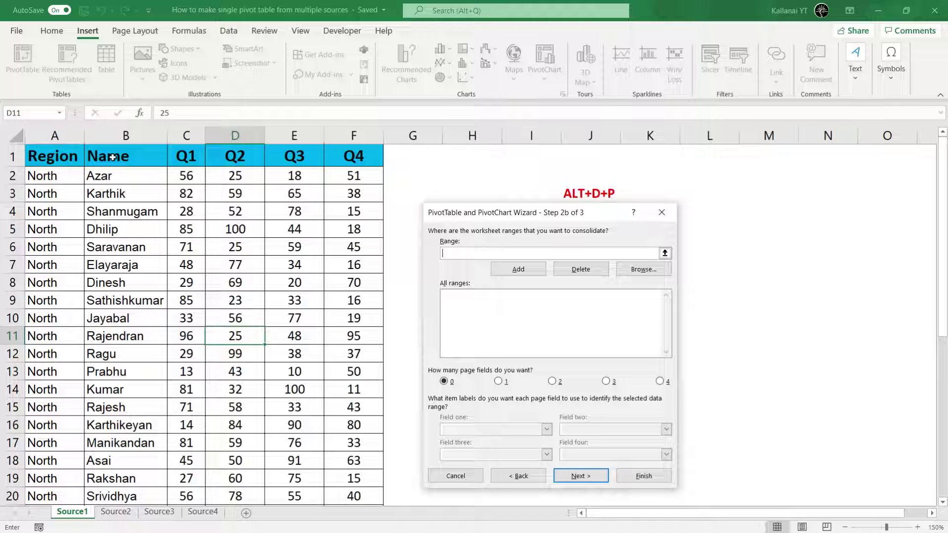
Step: Select Source1 range A1:F30 with Ctrl+Shift+arrows and add it to the consolidation list
{"action": "left_click", "coordinate": [65, 159]}
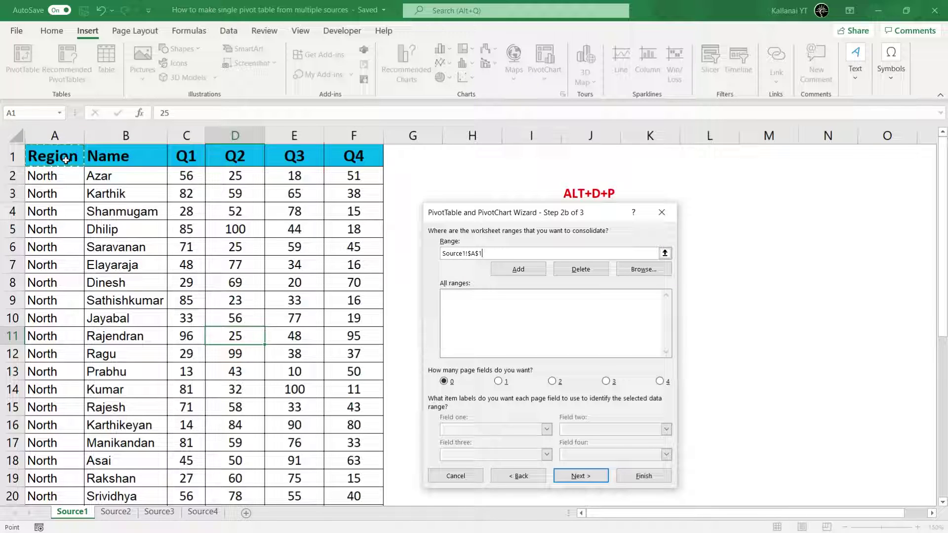
{"action": "key", "text": "ctrl+shift+Right"}
{"action": "key", "text": "ctrl+shift+Down"}
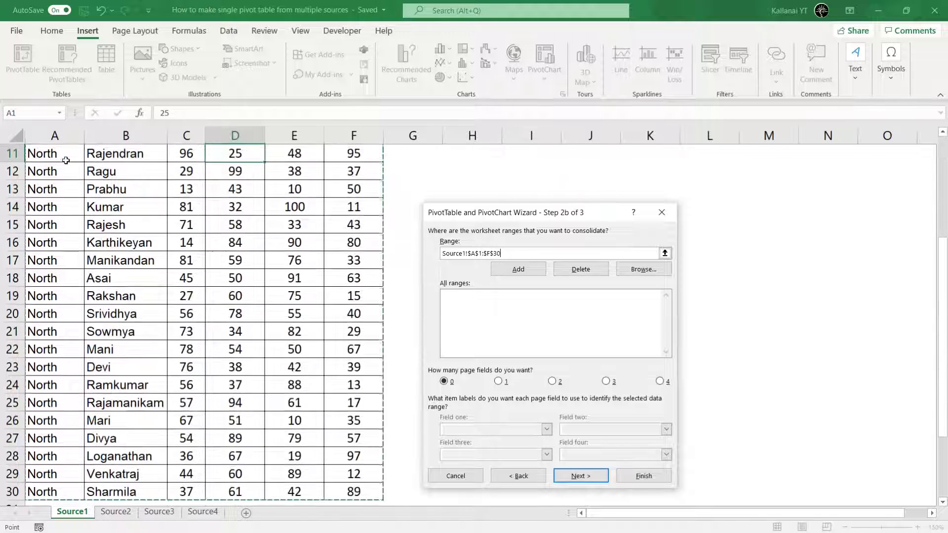
{"action": "left_click", "coordinate": [512, 269]}
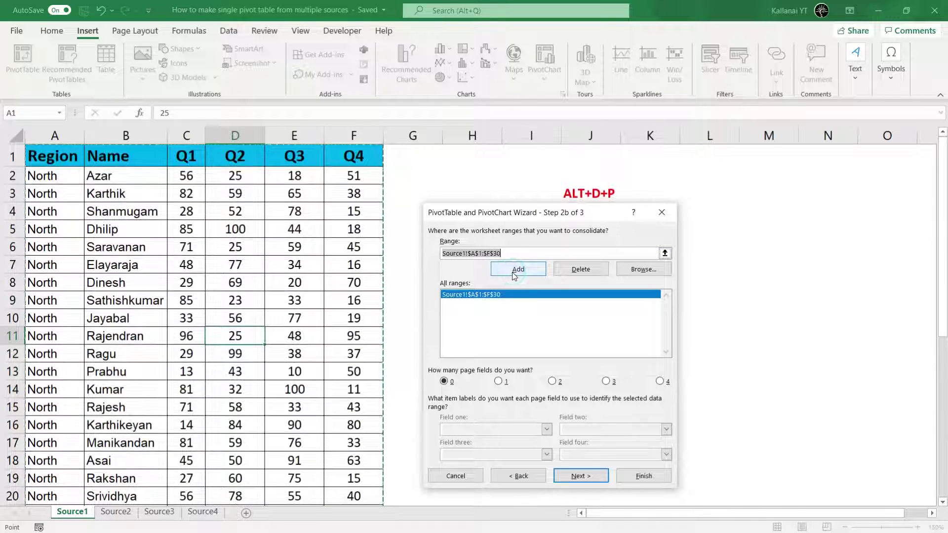
Step: Add the A1:F30 ranges from Source2, Source3 and Source4 to the list
{"action": "left_click", "coordinate": [124, 513]}
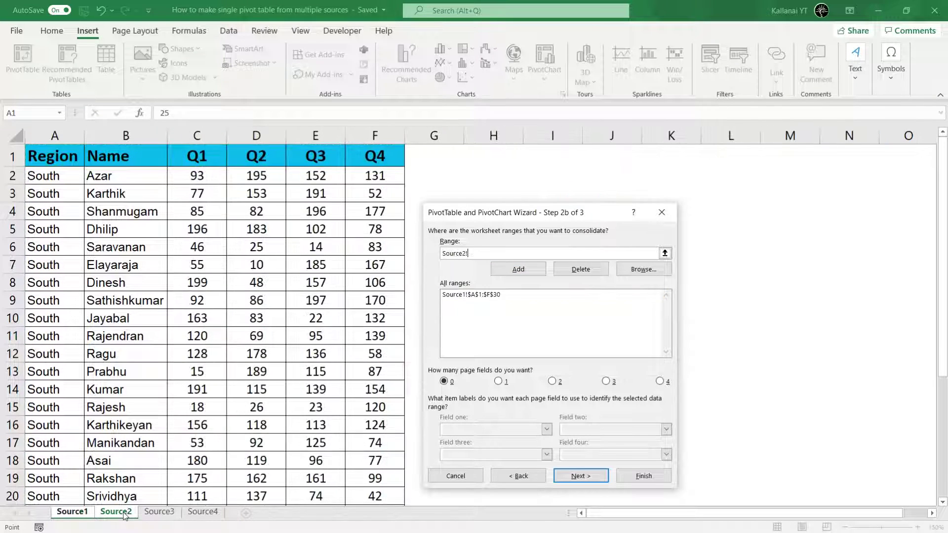
{"action": "left_click", "coordinate": [59, 158]}
{"action": "left_click_drag", "start_coordinate": [59, 157], "coordinate": [334, 203]}
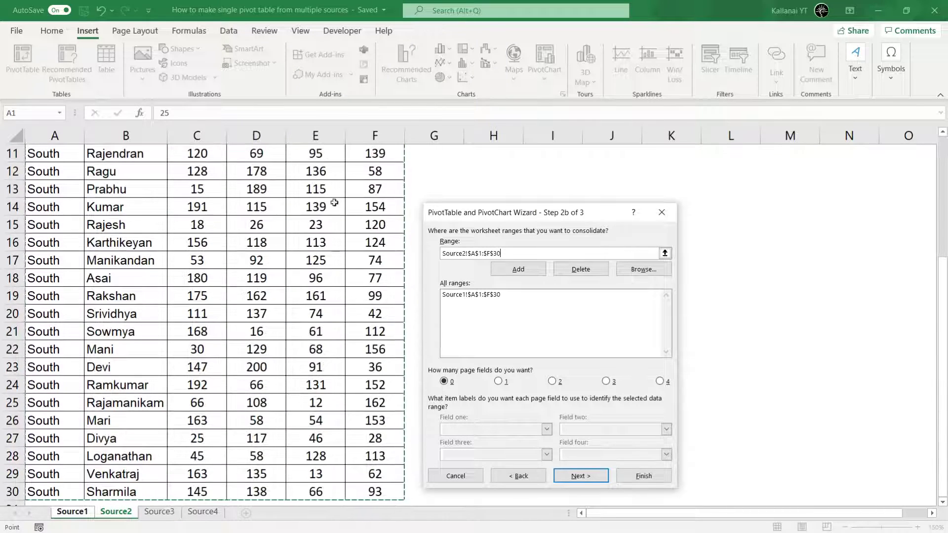
{"action": "left_click", "coordinate": [518, 269]}
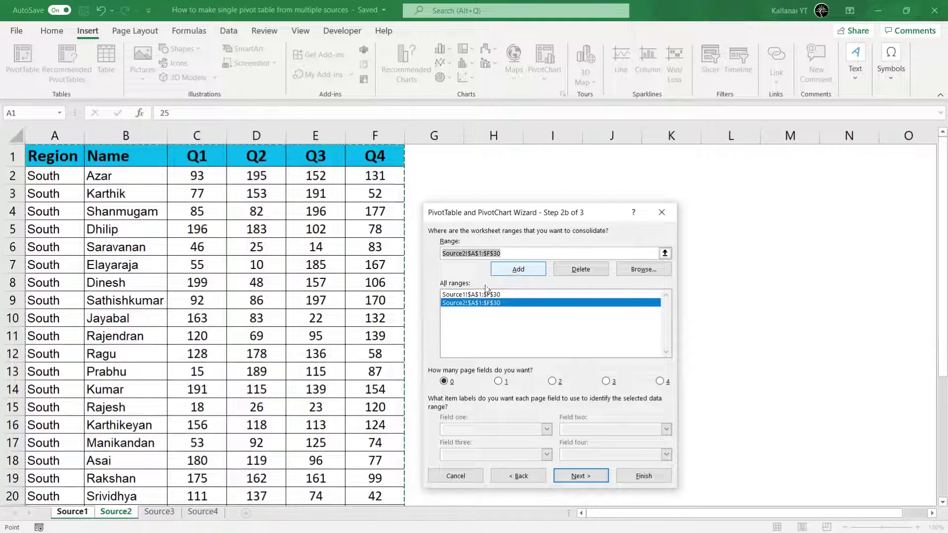
{"action": "left_click", "coordinate": [160, 511]}
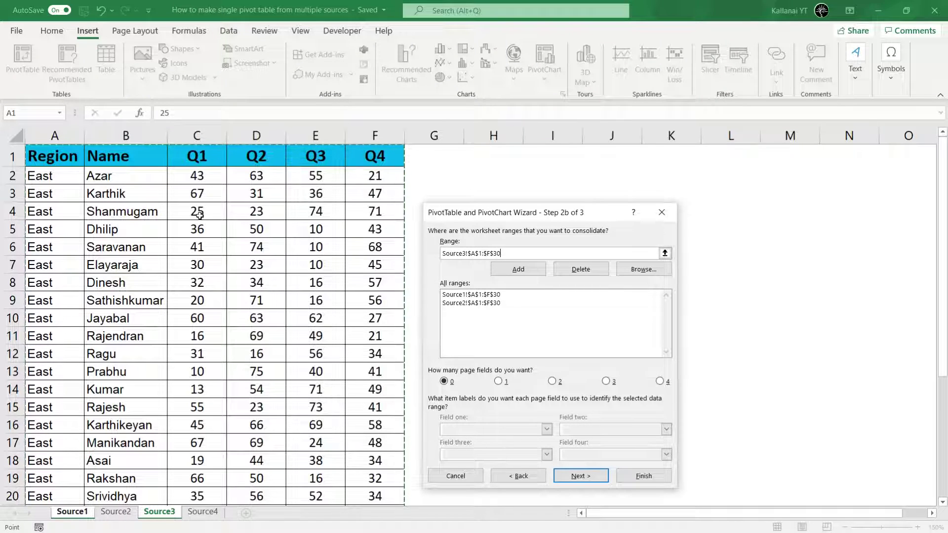
{"action": "left_click", "coordinate": [526, 271]}
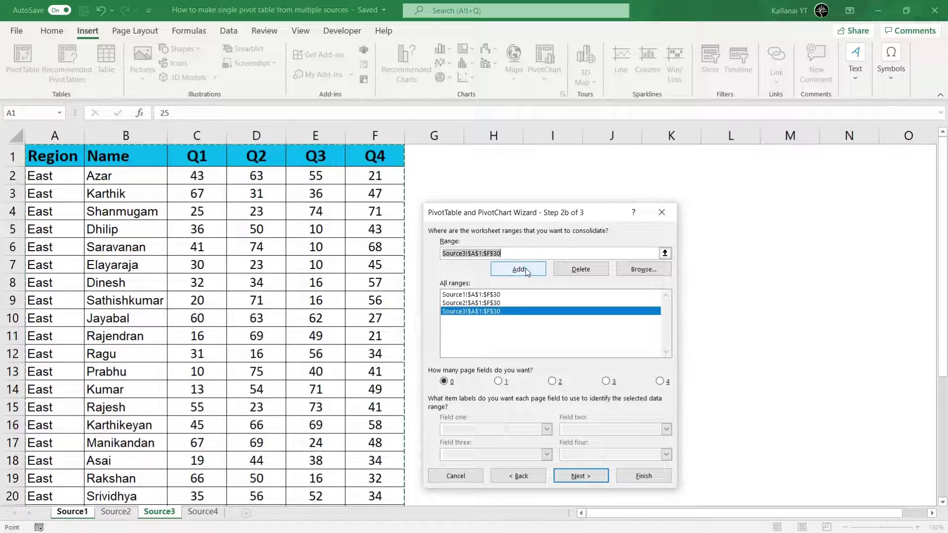
{"action": "left_click", "coordinate": [204, 512]}
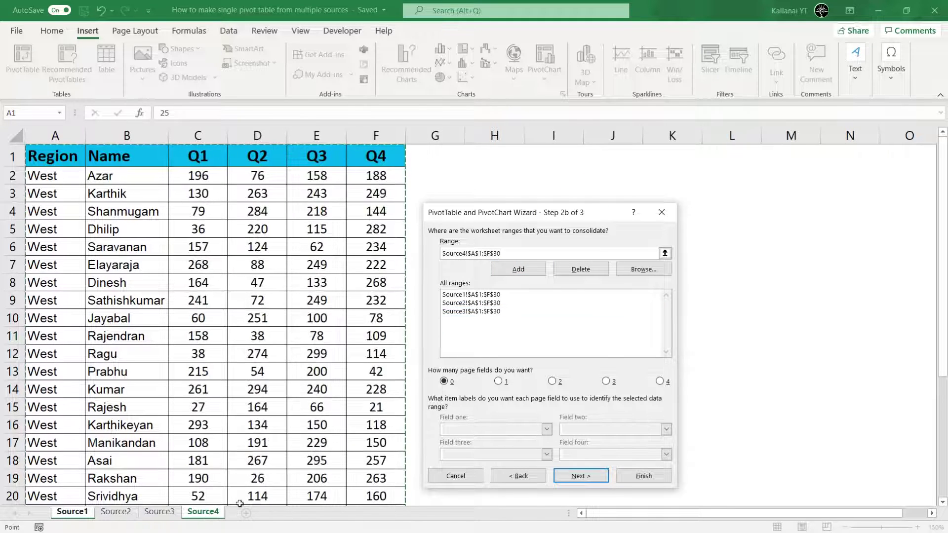
{"action": "left_click", "coordinate": [533, 276]}
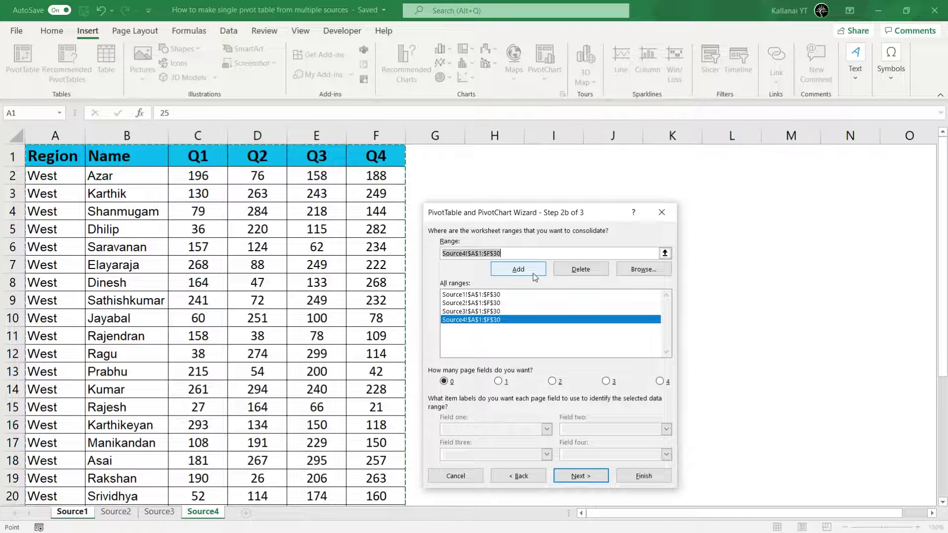
Step: Step through the four listed ranges and reselect the Source1 range
{"action": "left_click", "coordinate": [451, 294]}
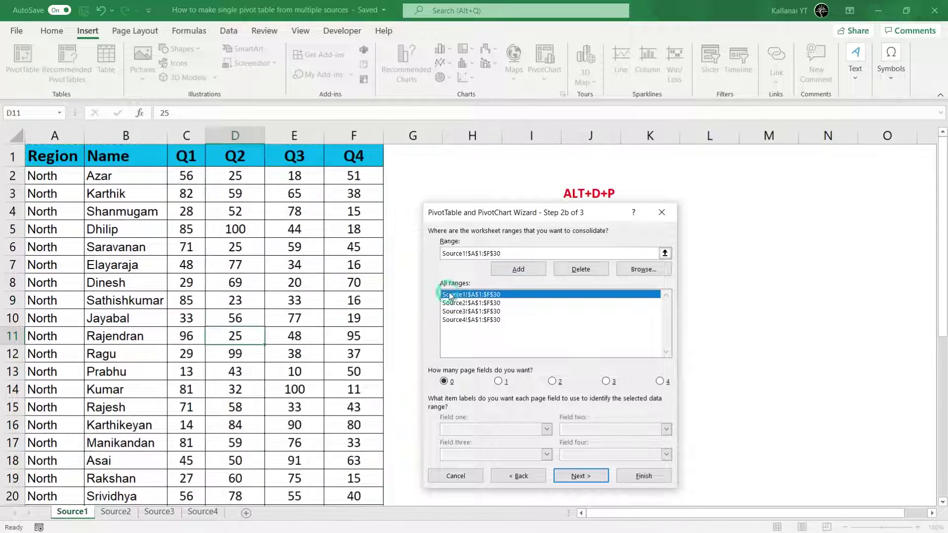
{"action": "left_click", "coordinate": [453, 303]}
{"action": "left_click", "coordinate": [453, 311]}
{"action": "left_click", "coordinate": [452, 320]}
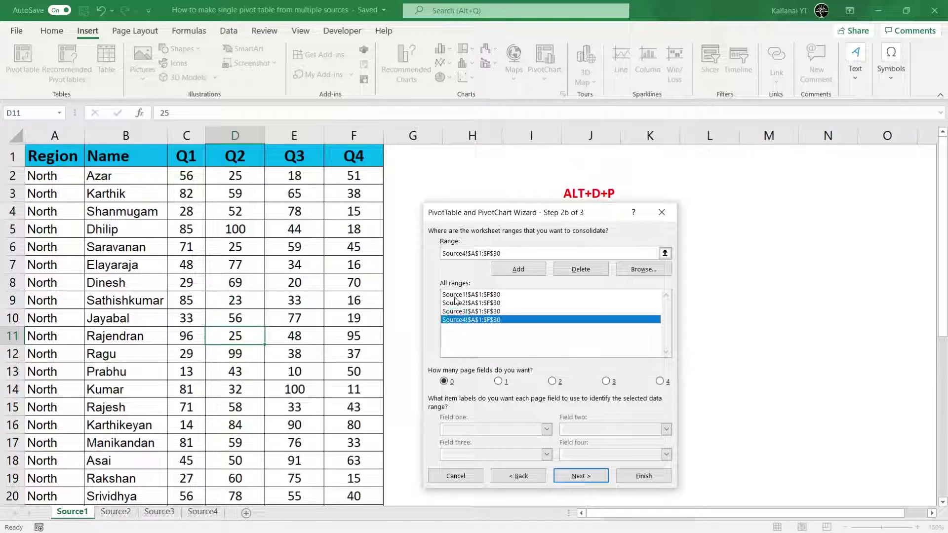
{"action": "left_click", "coordinate": [455, 295]}
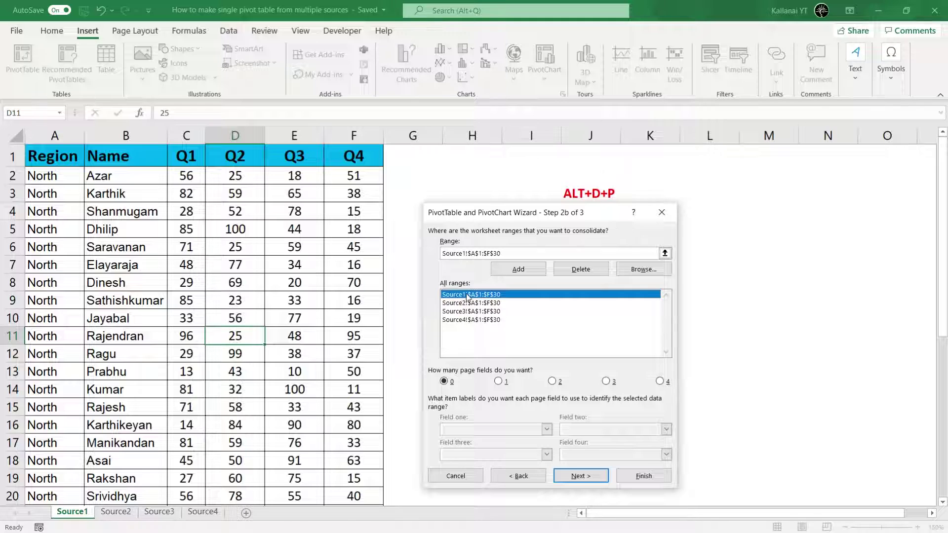
{"action": "left_click", "coordinate": [467, 302]}
{"action": "left_click", "coordinate": [466, 294]}
Step: Choose 1 page field and label each range with its region name, Source4 as West
{"action": "left_click", "coordinate": [499, 382]}
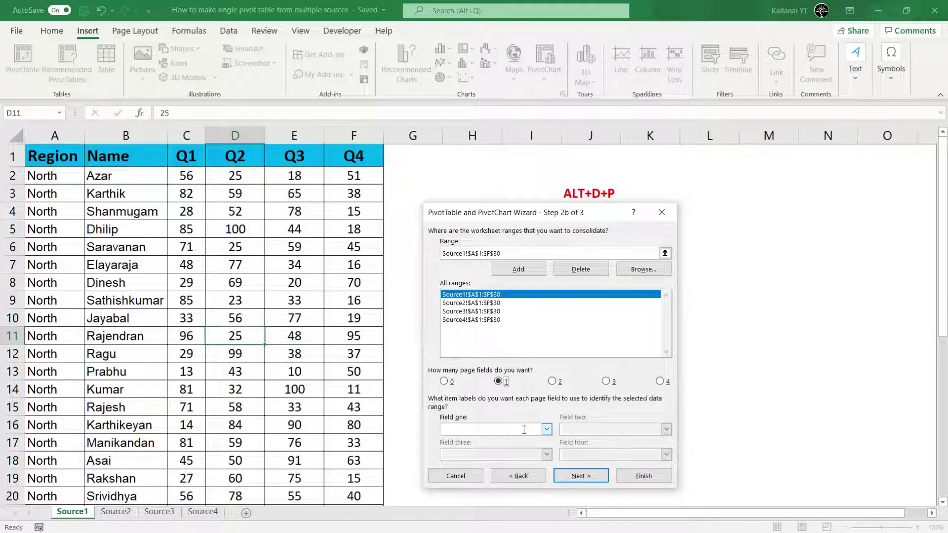
{"action": "left_click", "coordinate": [547, 429]}
{"action": "left_click", "coordinate": [524, 430]}
{"action": "left_click", "coordinate": [465, 303]}
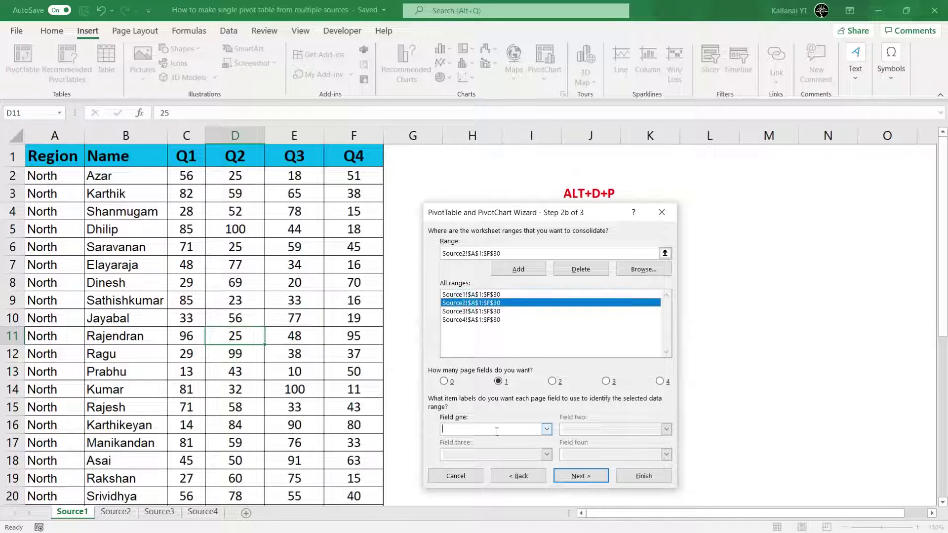
{"action": "type", "text": "South"}
{"action": "left_click", "coordinate": [476, 312]}
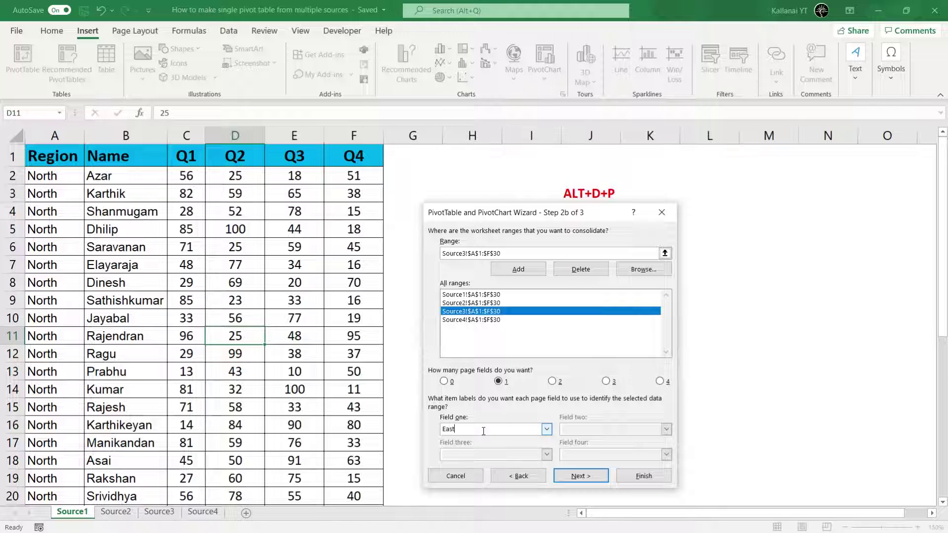
{"action": "left_click", "coordinate": [477, 319]}
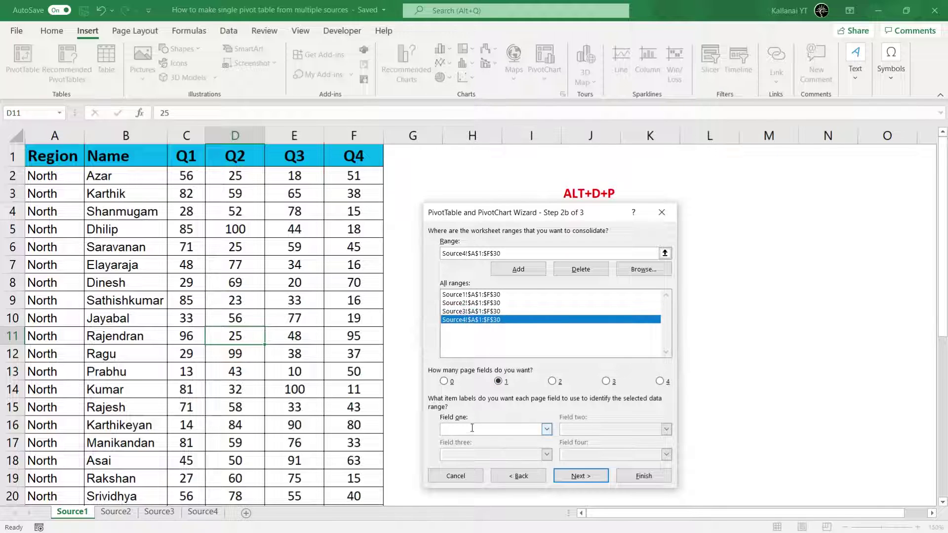
{"action": "type", "text": "Est"}
Step: Finish the wizard to build the count-based pivot on new Sheet8, then zoom in to inspect the South Q1 count
{"action": "left_click", "coordinate": [575, 478]}
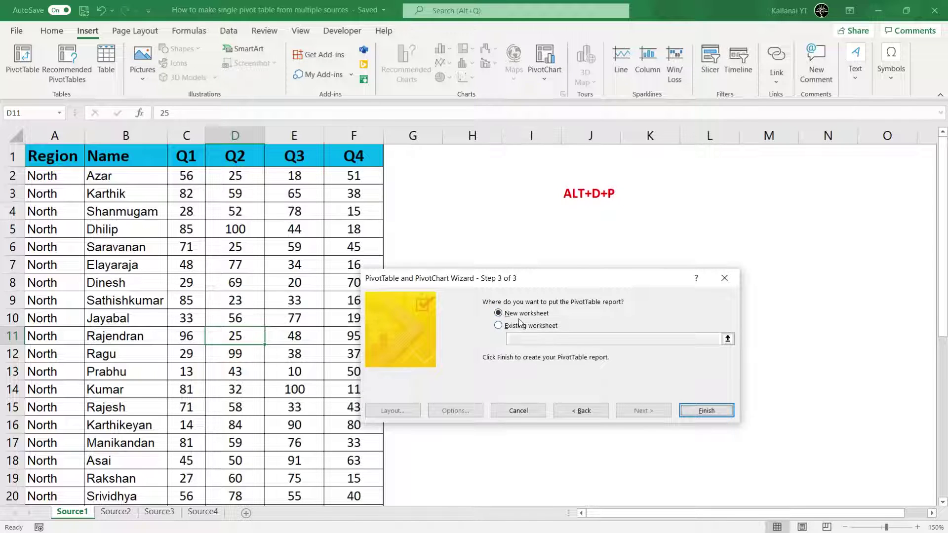
{"action": "left_click", "coordinate": [691, 409]}
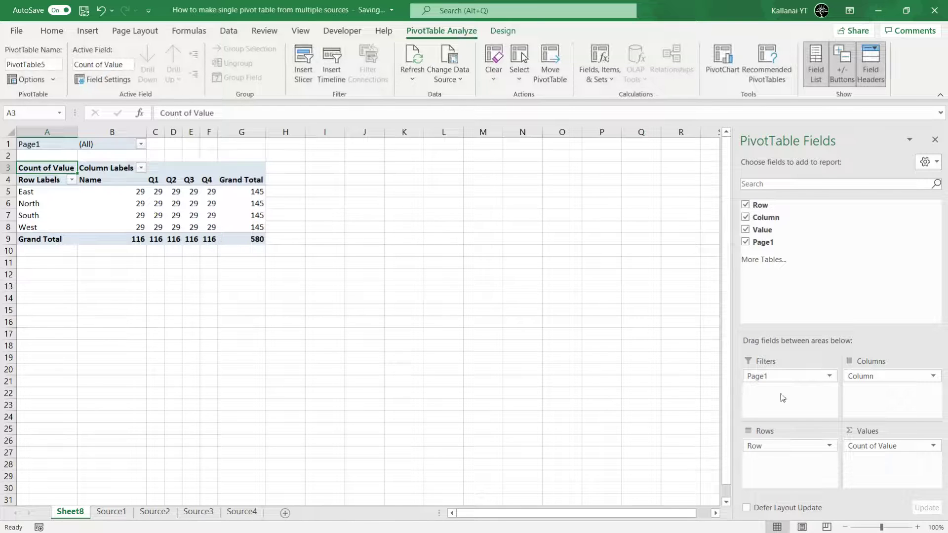
{"action": "left_click", "coordinate": [916, 527]}
{"action": "left_click", "coordinate": [917, 528]}
{"action": "left_click", "coordinate": [916, 528]}
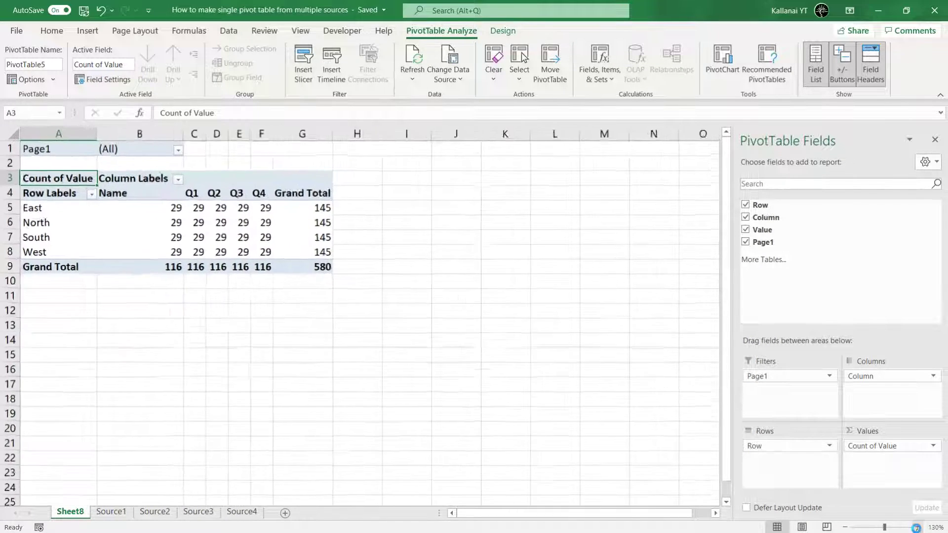
{"action": "left_click", "coordinate": [917, 527]}
{"action": "left_click", "coordinate": [916, 527]}
{"action": "left_click", "coordinate": [916, 527]}
{"action": "left_click", "coordinate": [917, 527]}
{"action": "left_click", "coordinate": [917, 527]}
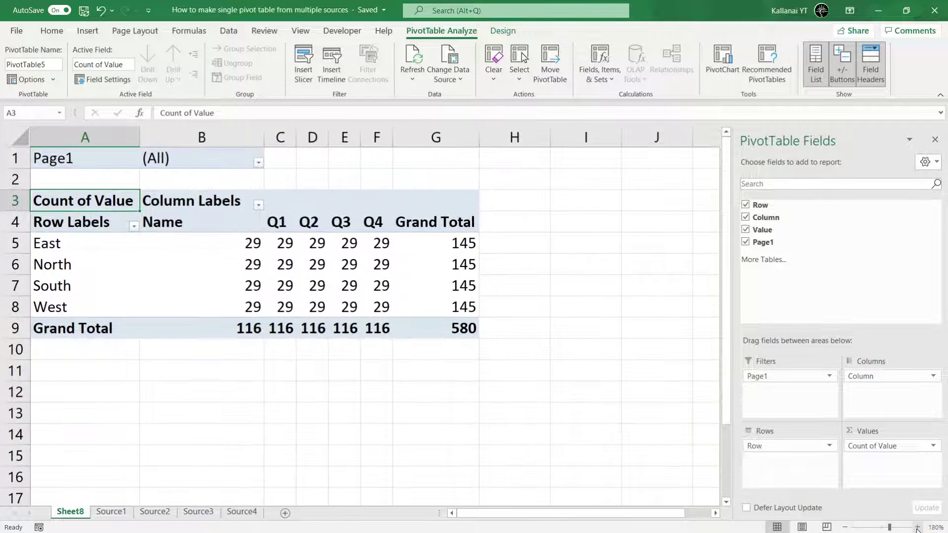
{"action": "left_click", "coordinate": [269, 286]}
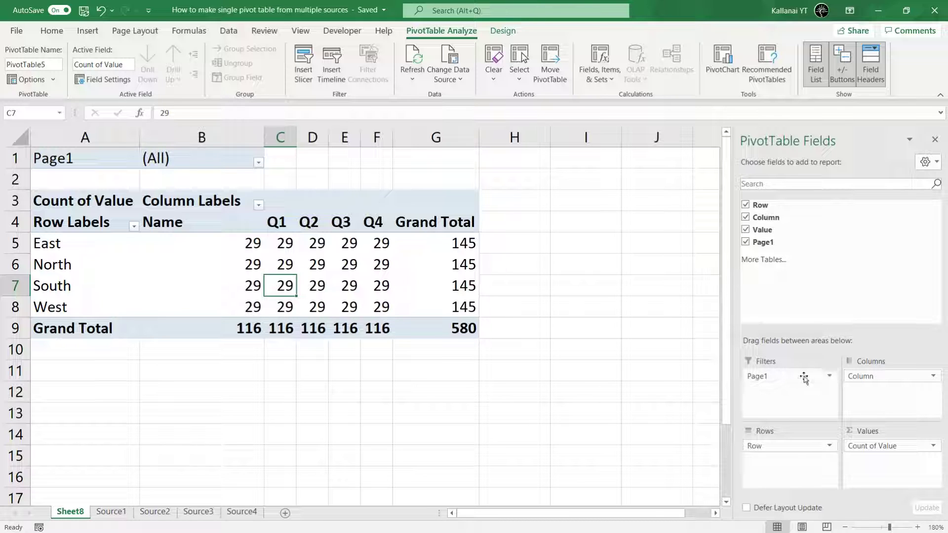
Step: Check the Page1 region filter choices without changing them, then open the Count of Value field options
{"action": "left_click", "coordinate": [829, 376]}
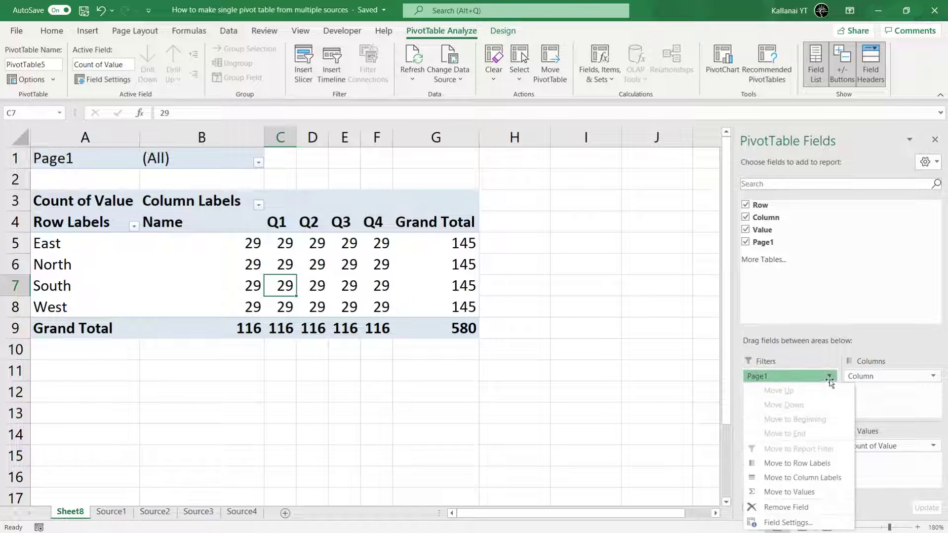
{"action": "left_click", "coordinate": [282, 282]}
{"action": "left_click", "coordinate": [259, 162]}
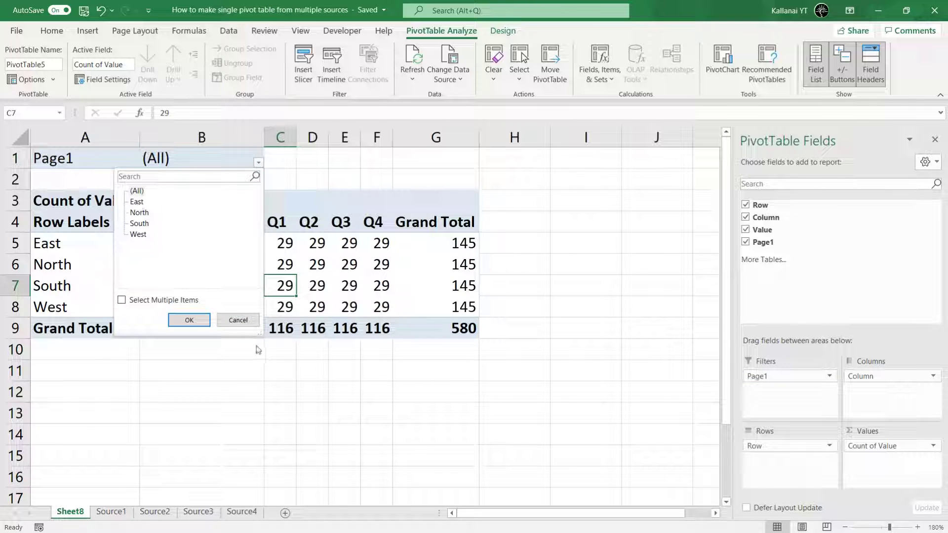
{"action": "left_click", "coordinate": [239, 321]}
{"action": "left_click", "coordinate": [66, 247]}
{"action": "left_click_drag", "start_coordinate": [65, 247], "coordinate": [285, 307]}
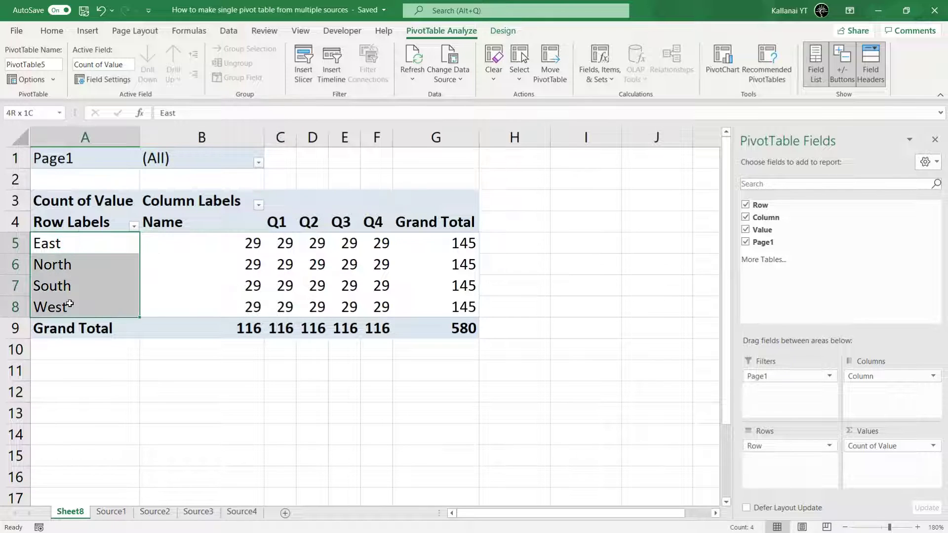
{"action": "left_click", "coordinate": [933, 447]}
Step: Change the value field summary from Count to Sum in Value Field Settings
{"action": "left_click", "coordinate": [887, 430]}
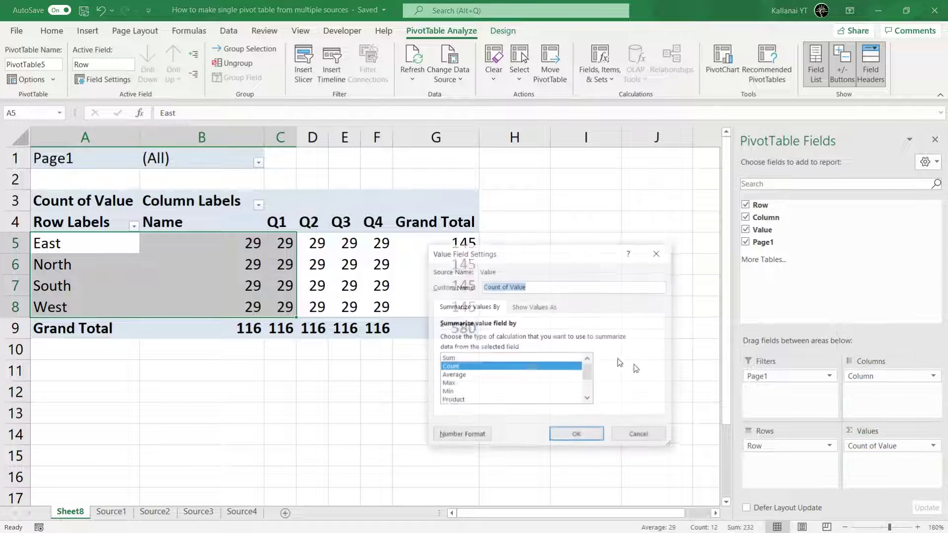
{"action": "left_click", "coordinate": [456, 358]}
{"action": "left_click", "coordinate": [572, 435]}
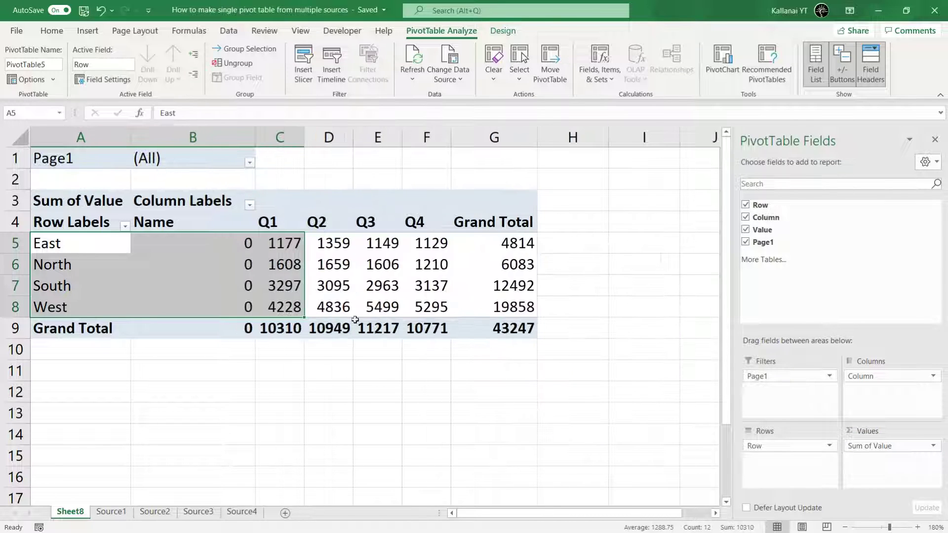
{"action": "left_click", "coordinate": [414, 286]}
Step: Check the summed region values, such as North's Q4 total of 1210
{"action": "left_click_drag", "start_coordinate": [276, 246], "coordinate": [379, 258]}
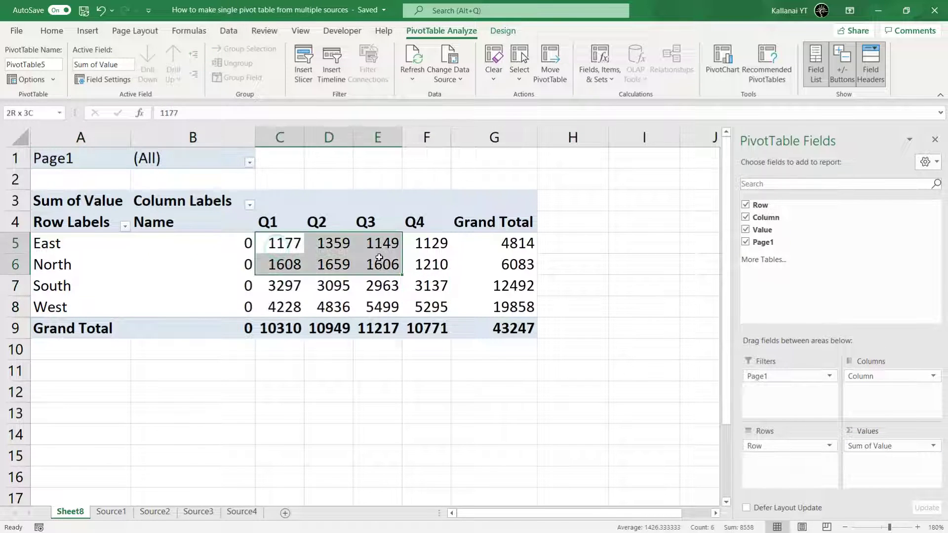
{"action": "left_click", "coordinate": [397, 370]}
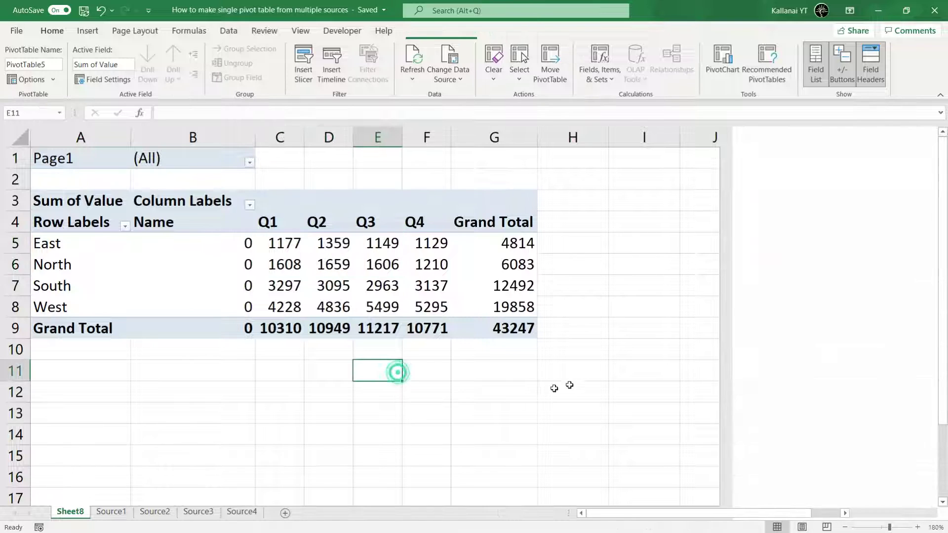
{"action": "left_click", "coordinate": [180, 260]}
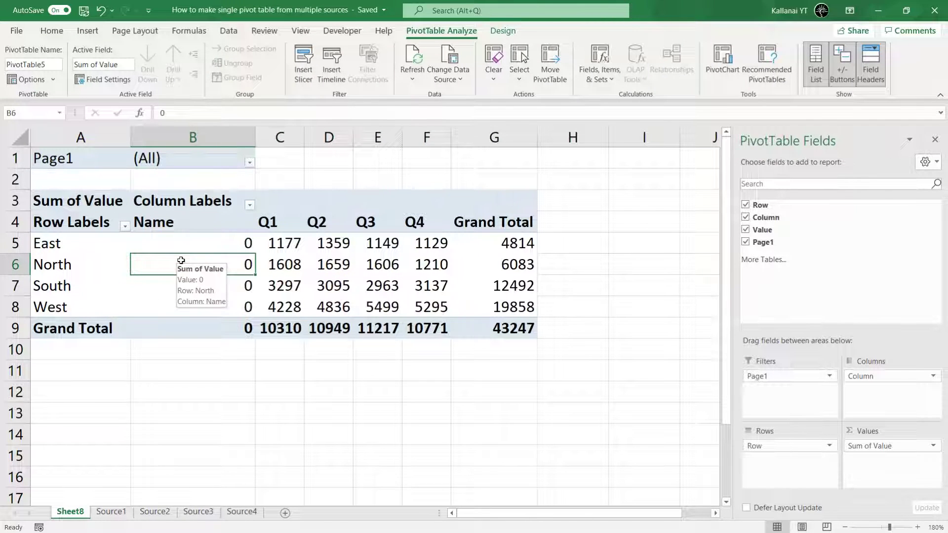
{"action": "left_click", "coordinate": [429, 267]}
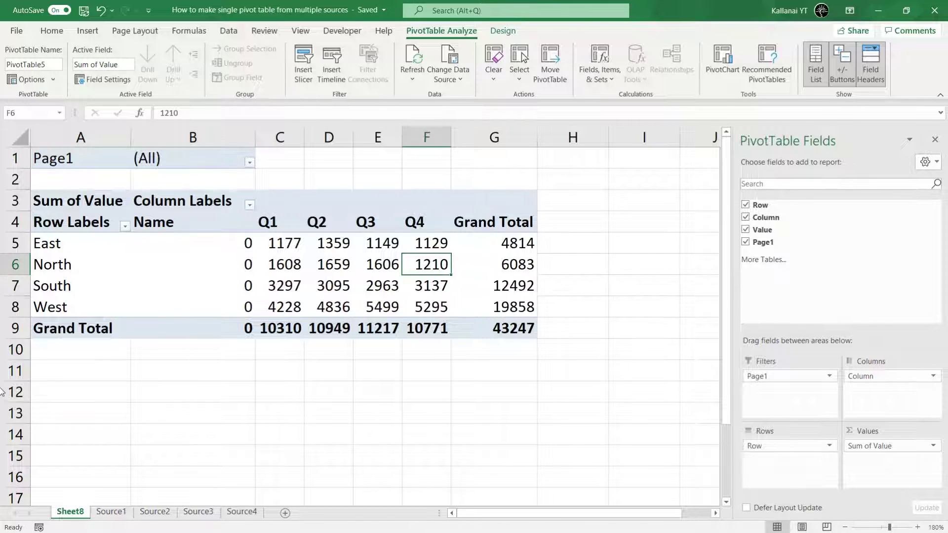
{"action": "left_click", "coordinate": [872, 378]}
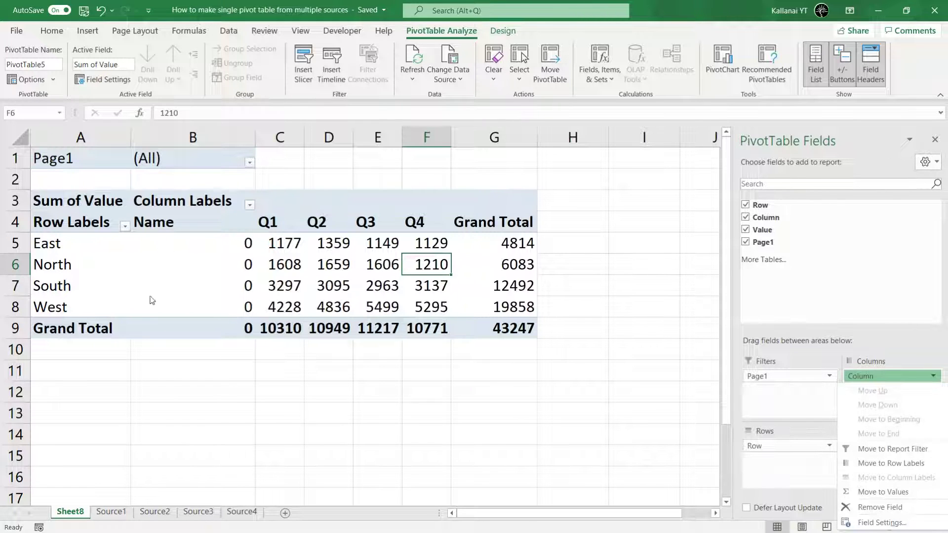
Step: Delete the old Sheet8 pivot table sheet
{"action": "right_click", "coordinate": [64, 514]}
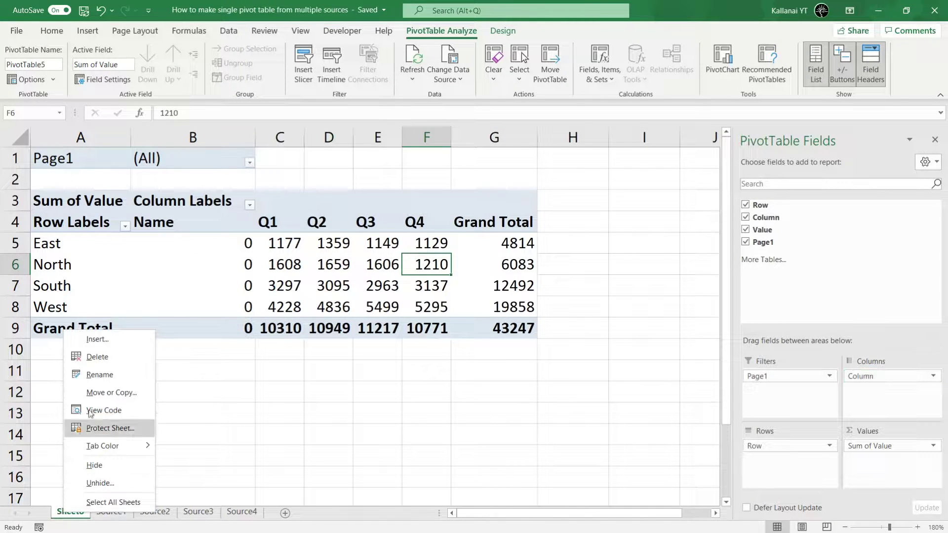
{"action": "left_click", "coordinate": [103, 361]}
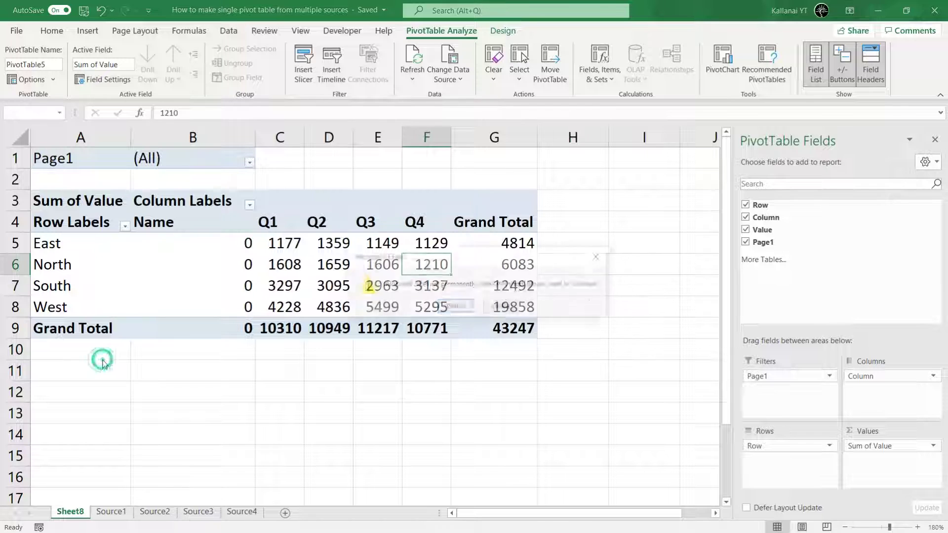
{"action": "left_click", "coordinate": [454, 307]}
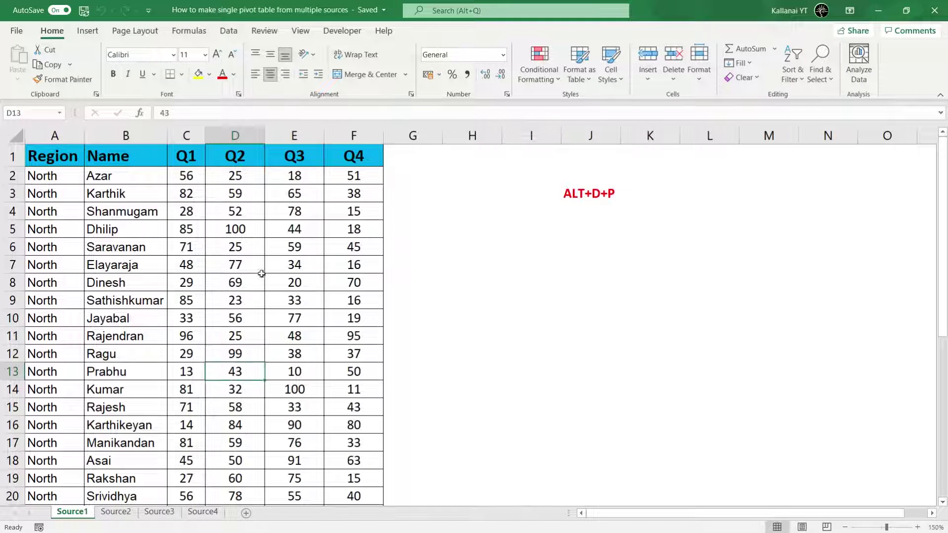
Step: Restart the PivotTable wizard with Alt+D+P using multiple consolidation ranges
{"action": "key", "text": "alt+d"}
{"action": "key", "text": "p"}
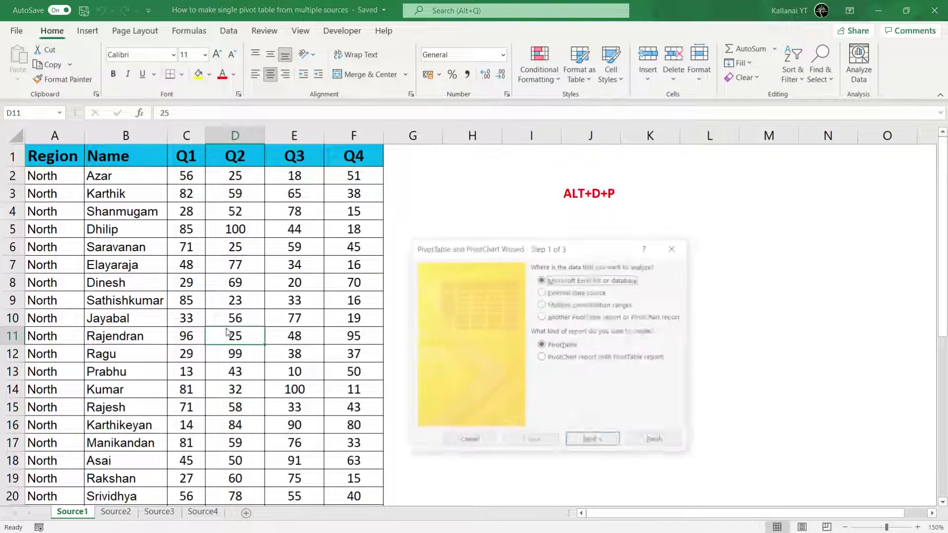
{"action": "left_click", "coordinate": [582, 304]}
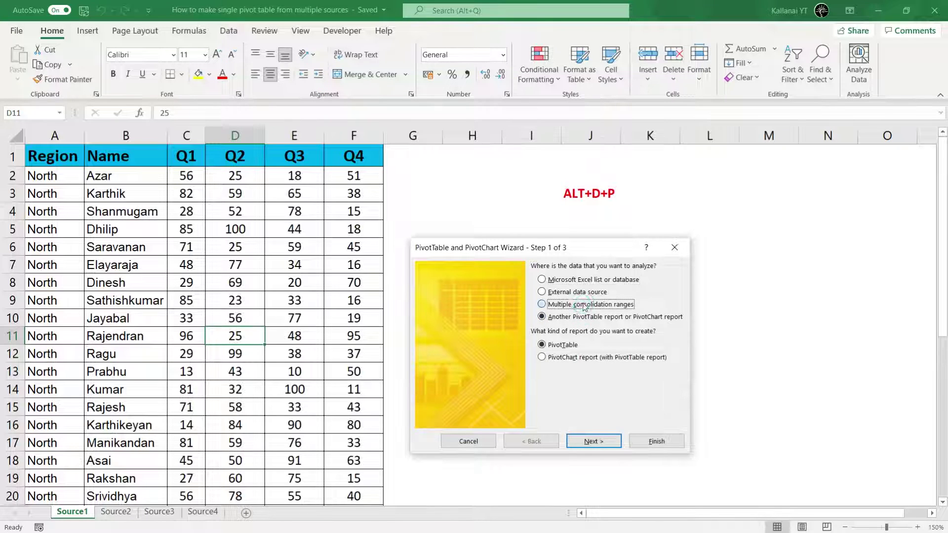
{"action": "left_click", "coordinate": [603, 440]}
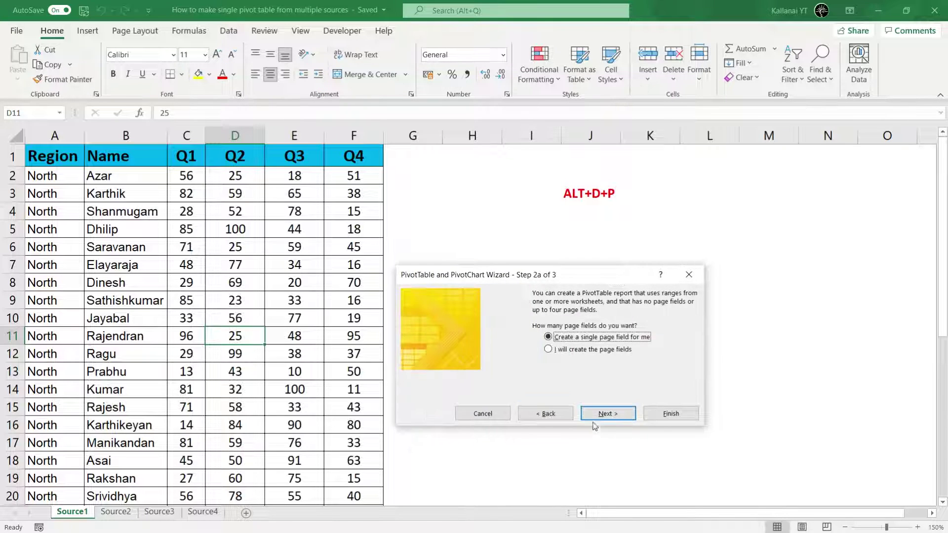
Step: Choose manual page fields and add Source1!B1:F30 as the first consolidation range
{"action": "left_click", "coordinate": [577, 350]}
{"action": "left_click", "coordinate": [607, 413]}
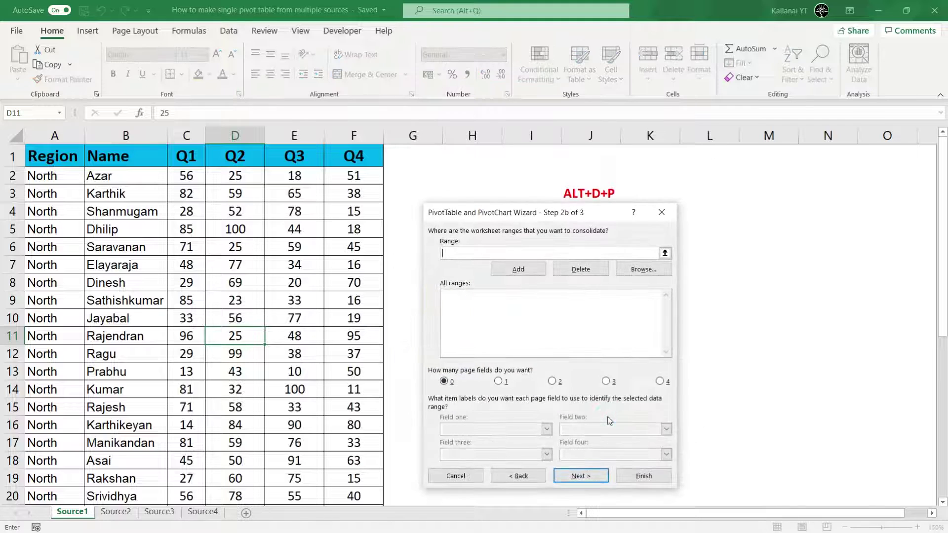
{"action": "left_click_drag", "start_coordinate": [464, 214], "coordinate": [498, 211]}
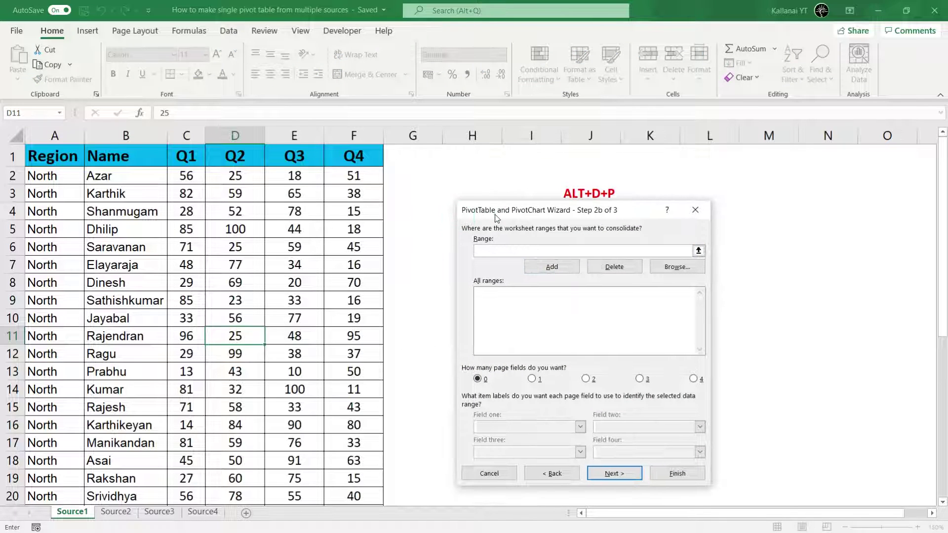
{"action": "left_click", "coordinate": [497, 250]}
{"action": "left_click", "coordinate": [108, 154]}
{"action": "key", "text": "ctrl+shift+Right"}
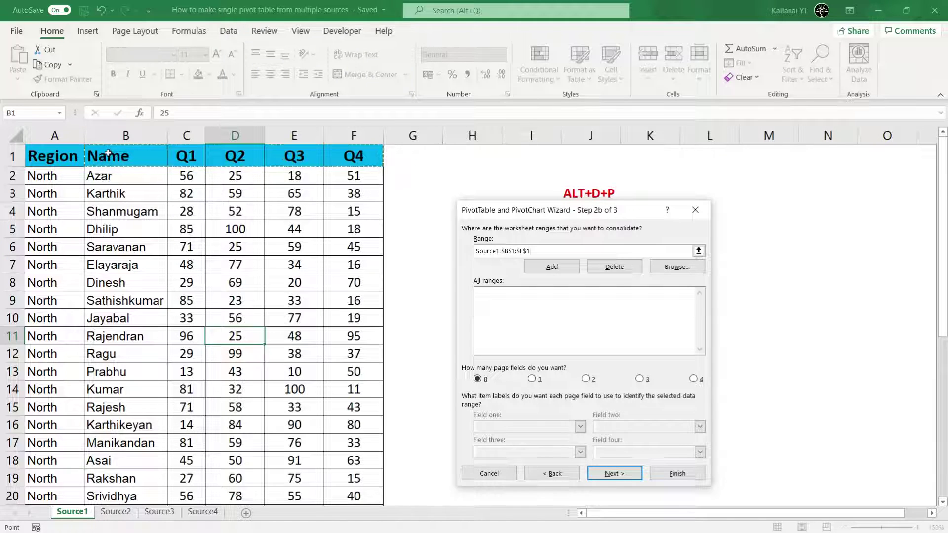
{"action": "key", "text": "ctrl+shift+Down"}
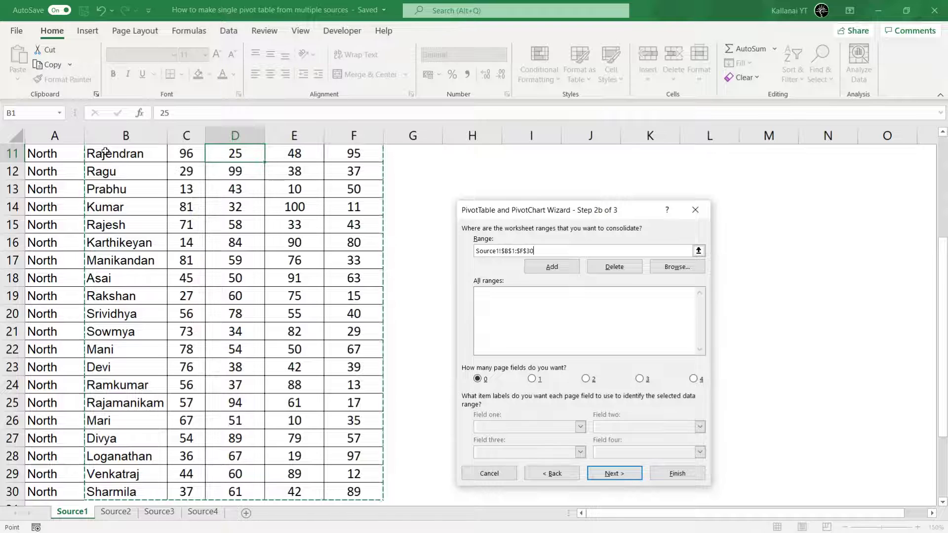
{"action": "scroll", "coordinate": [104, 158], "scroll_direction": "up", "scroll_amount": 4}
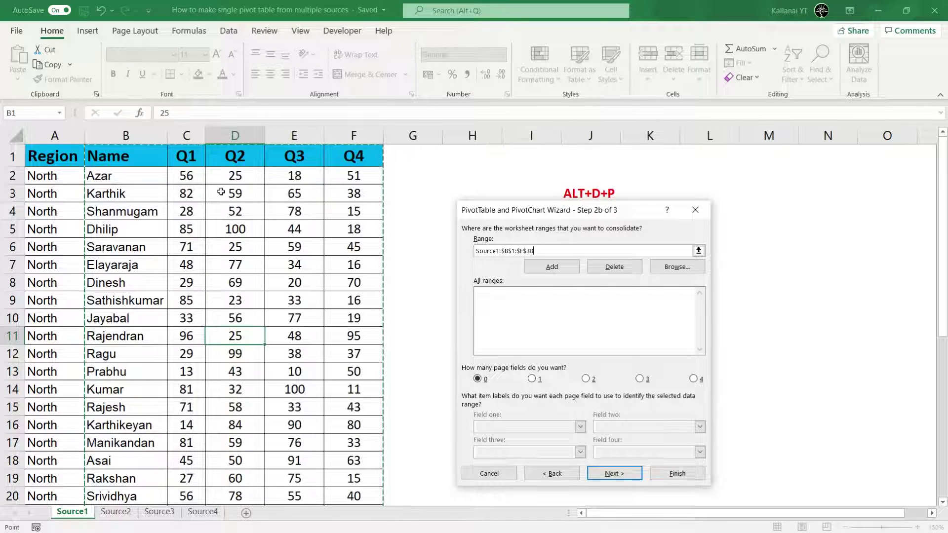
{"action": "left_click", "coordinate": [551, 269]}
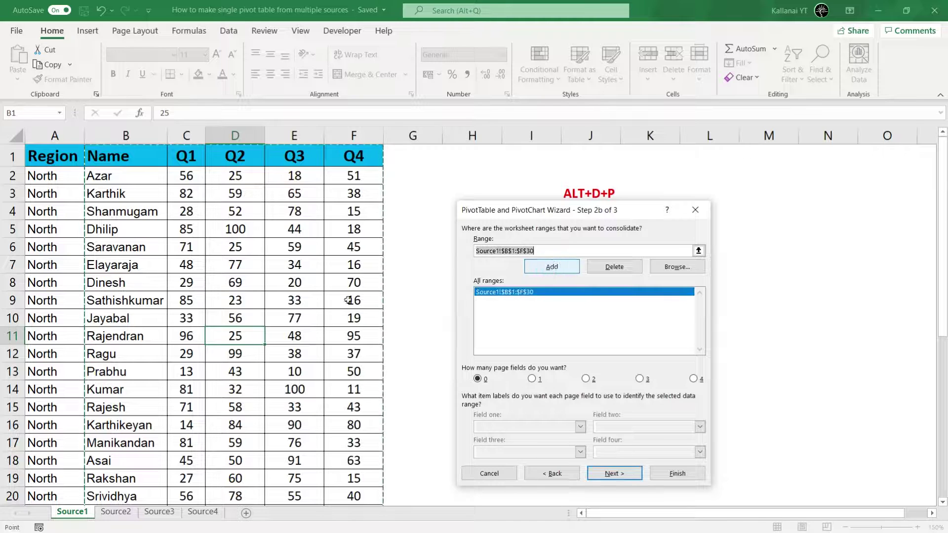
Step: Add the B1:F30 ranges from Source2, Source3 and Source4
{"action": "left_click", "coordinate": [116, 511]}
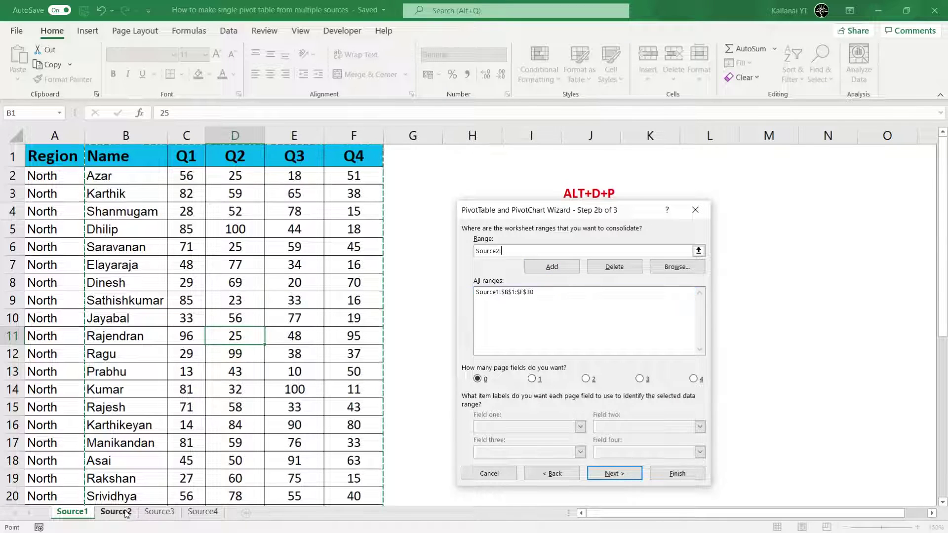
{"action": "left_click", "coordinate": [132, 156]}
{"action": "left_click_drag", "start_coordinate": [133, 156], "coordinate": [375, 492]}
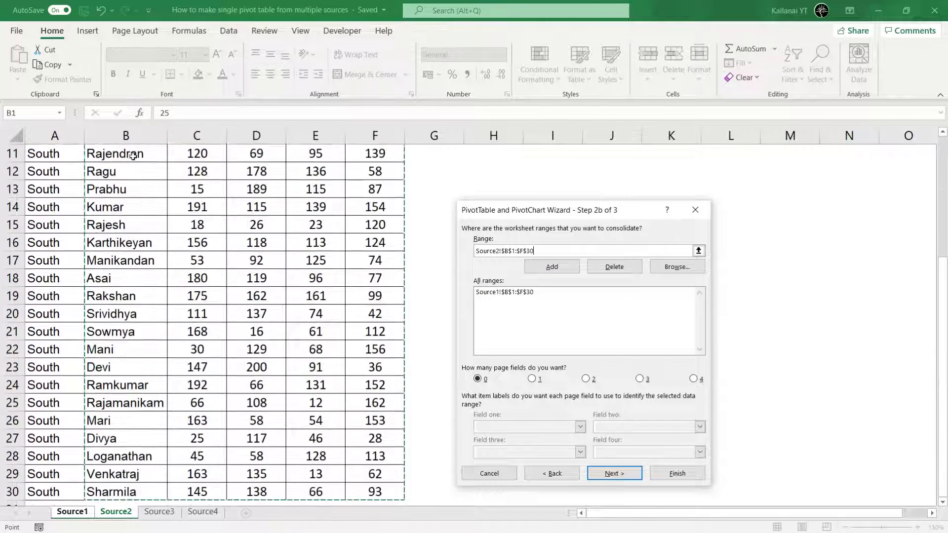
{"action": "left_click", "coordinate": [567, 270]}
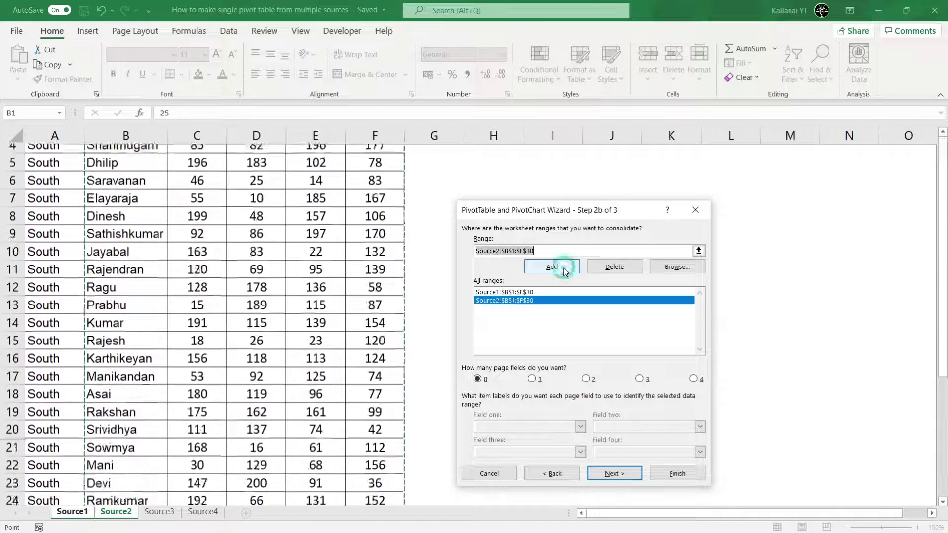
{"action": "left_click", "coordinate": [160, 512]}
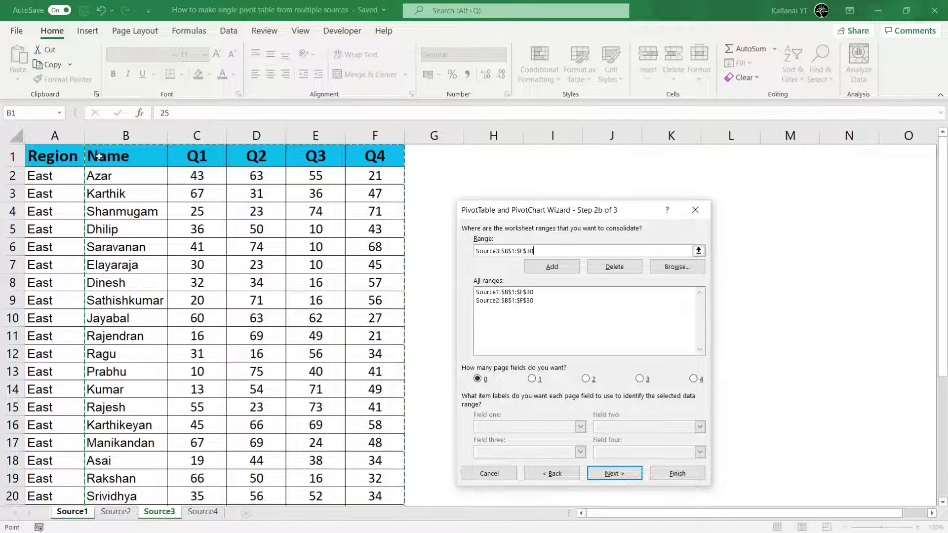
{"action": "left_click", "coordinate": [552, 266]}
{"action": "left_click", "coordinate": [204, 512]}
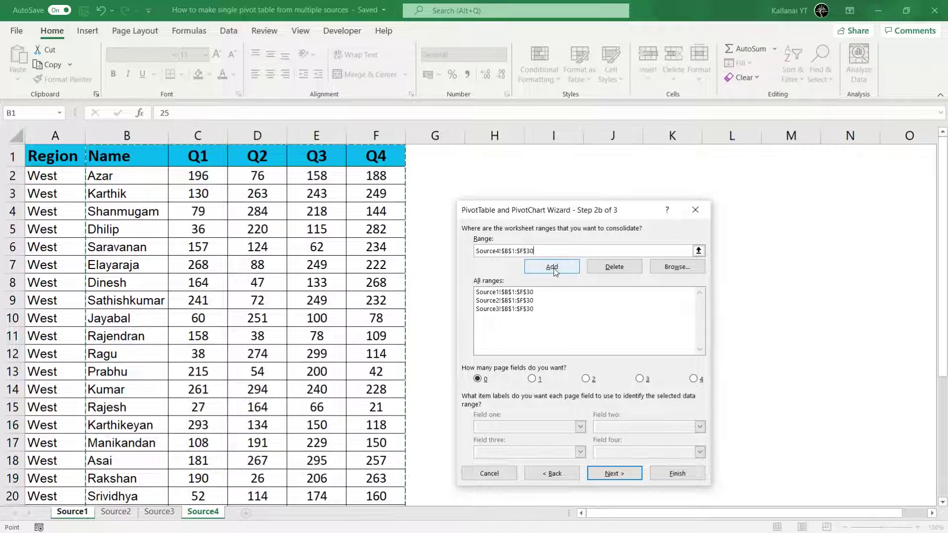
{"action": "left_click", "coordinate": [552, 268]}
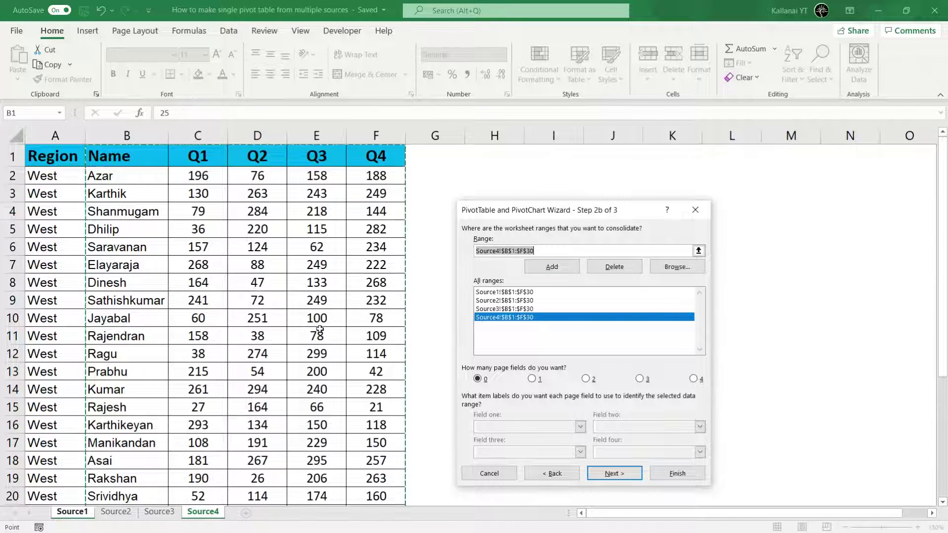
Step: Use one page field labelling the ranges NORTH, SOUTH, EAST and WEST, placing the pivot on a new sheet
{"action": "left_click", "coordinate": [529, 378]}
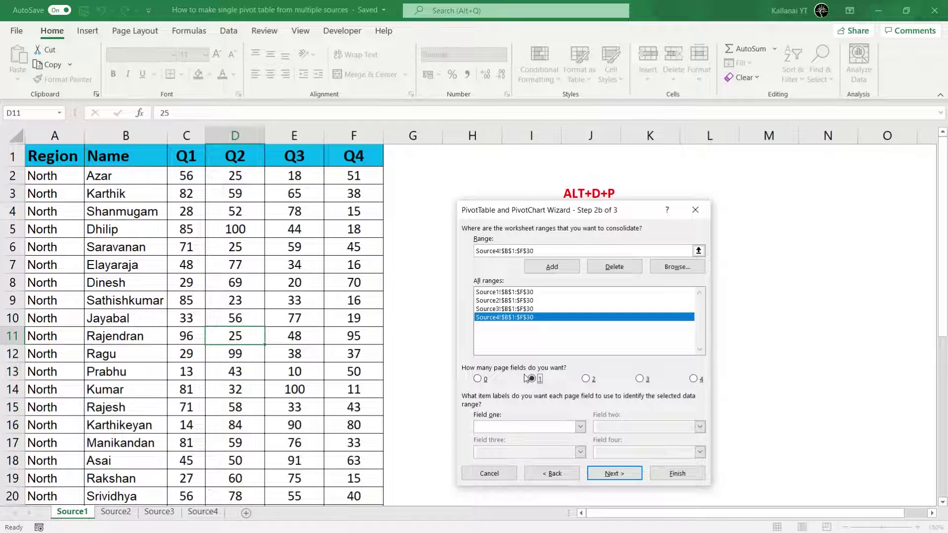
{"action": "left_click", "coordinate": [528, 428]}
{"action": "left_click", "coordinate": [503, 293]}
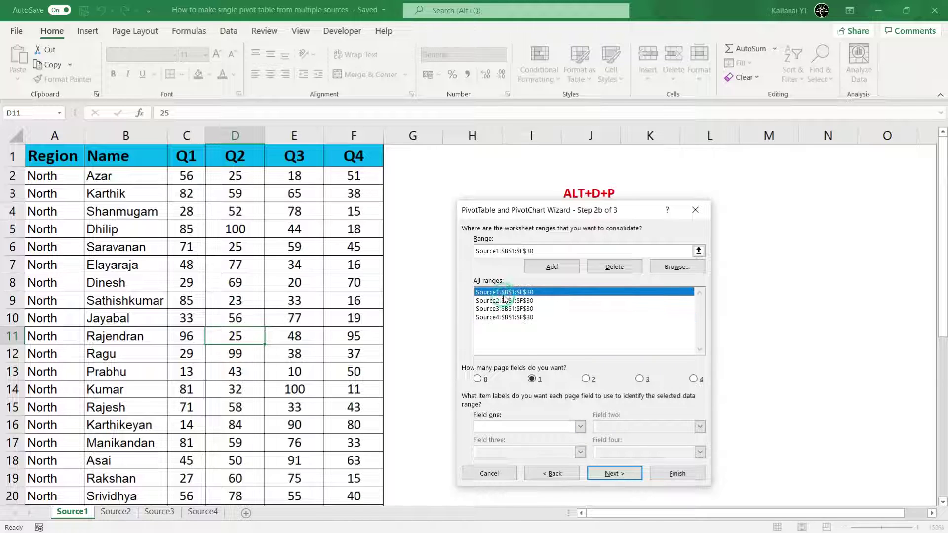
{"action": "left_click", "coordinate": [512, 423]}
{"action": "type", "text": "NORTH"}
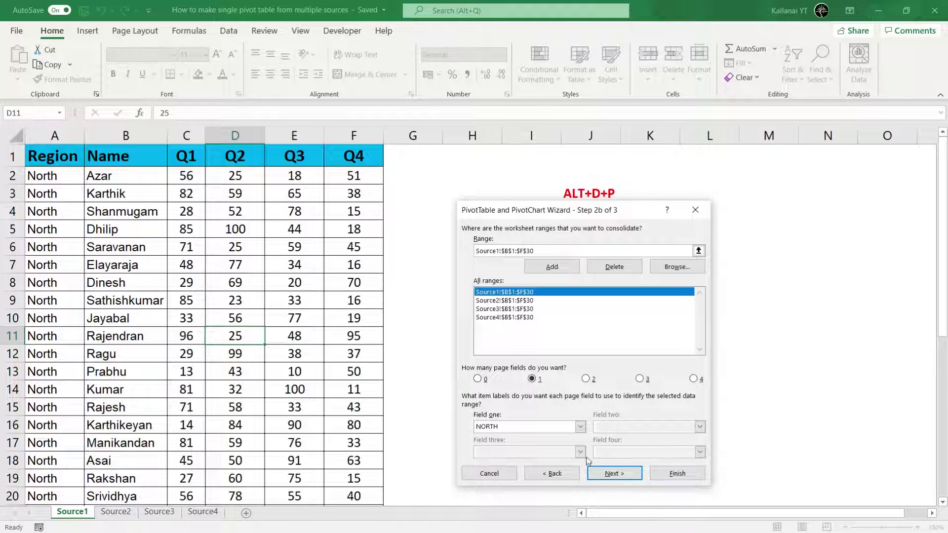
{"action": "left_click", "coordinate": [505, 301]}
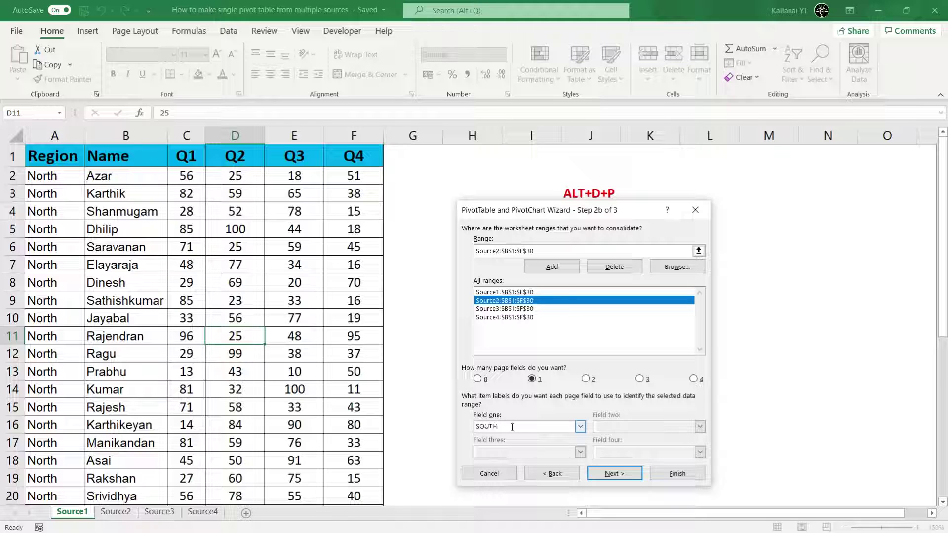
{"action": "left_click", "coordinate": [504, 309]}
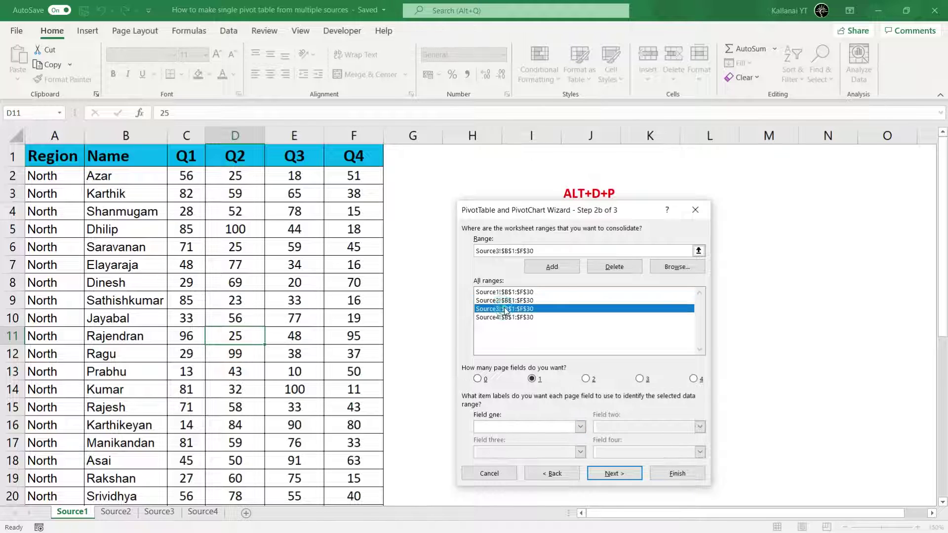
{"action": "left_click", "coordinate": [502, 427]}
{"action": "left_click", "coordinate": [519, 317]}
{"action": "type", "text": "WEST"}
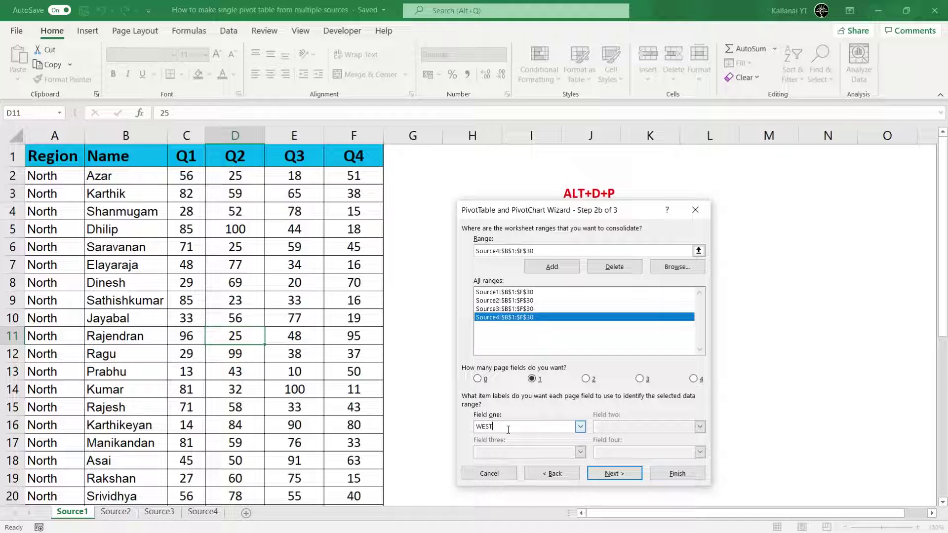
{"action": "left_click", "coordinate": [610, 475]}
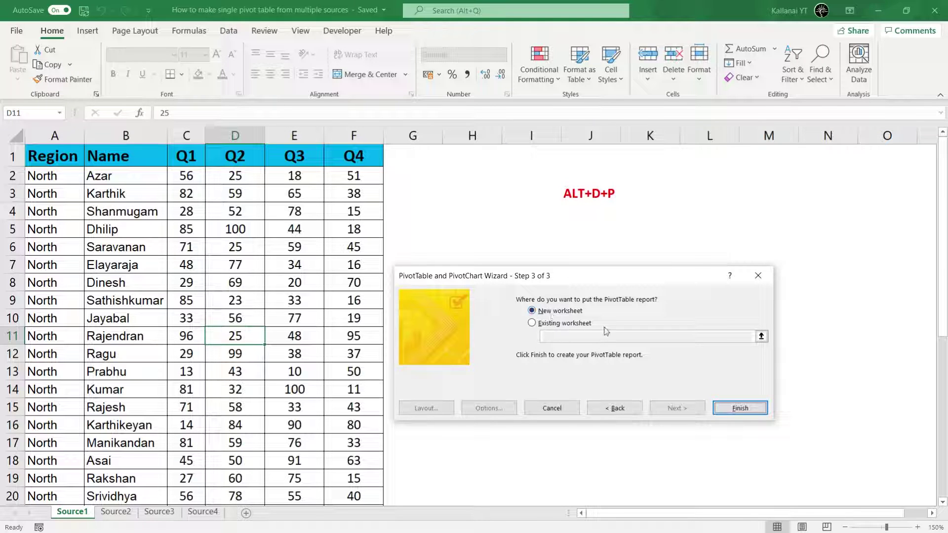
{"action": "left_click", "coordinate": [730, 403]}
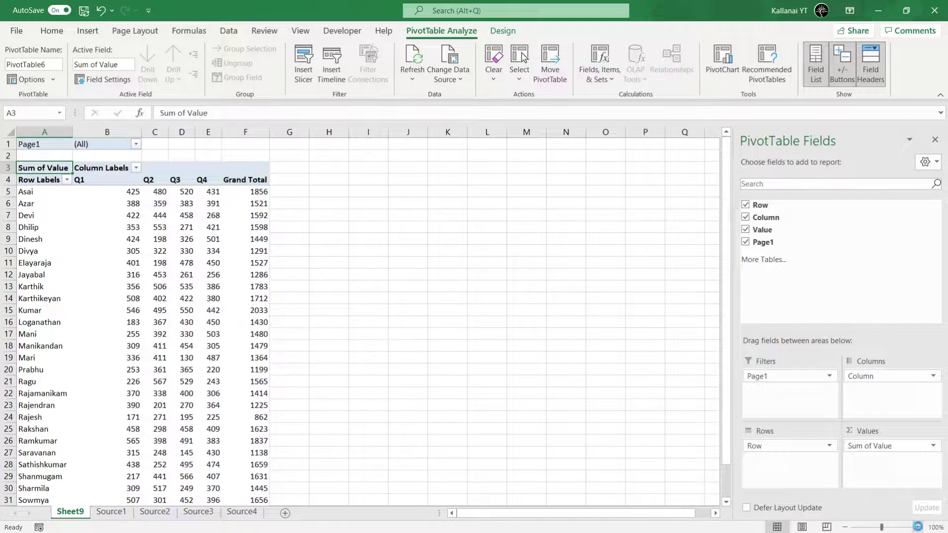
Step: Zoom into the new Sheet9 pivot and check the Page1 region filter choices
{"action": "left_click", "coordinate": [917, 527]}
{"action": "left_click", "coordinate": [917, 527]}
{"action": "left_click", "coordinate": [917, 527]}
{"action": "left_click", "coordinate": [917, 527]}
{"action": "left_click", "coordinate": [917, 527]}
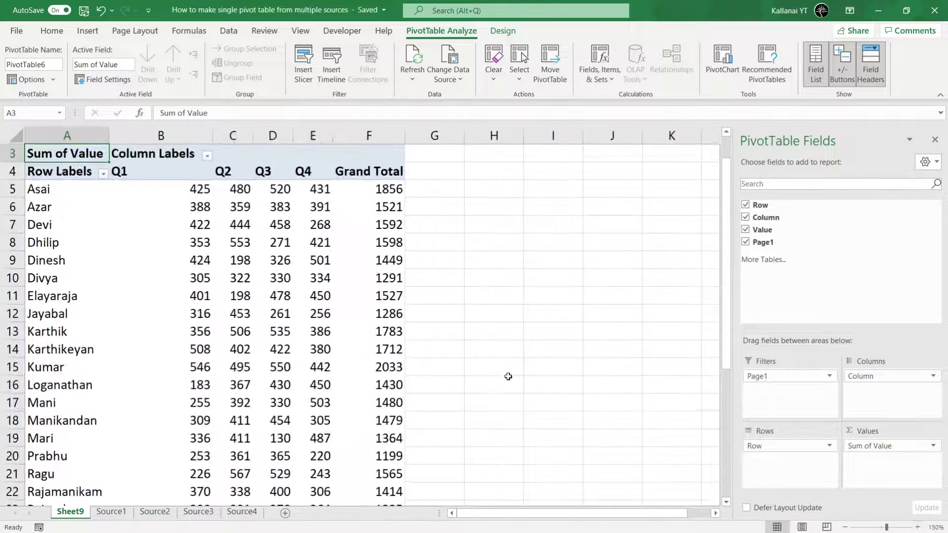
{"action": "scroll", "coordinate": [506, 377], "scroll_direction": "up", "scroll_amount": 1}
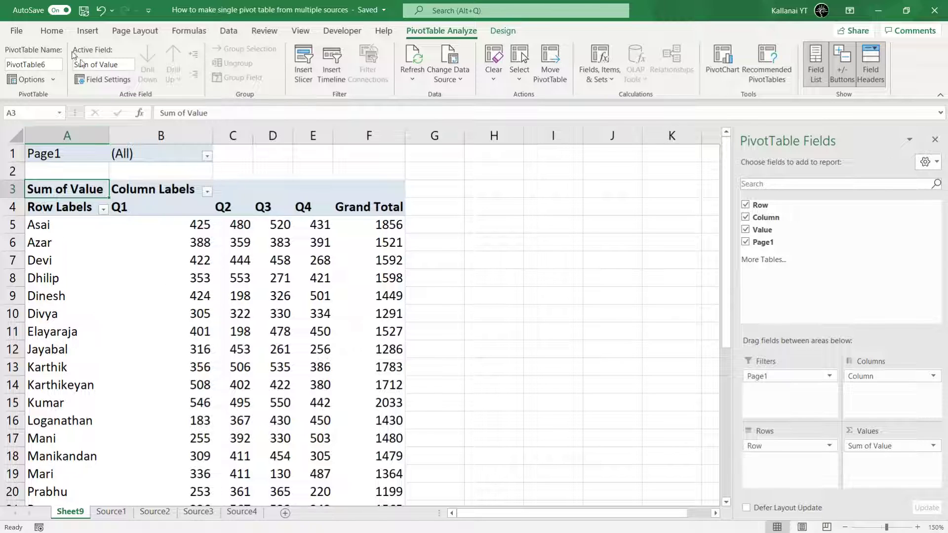
{"action": "left_click", "coordinate": [205, 155]}
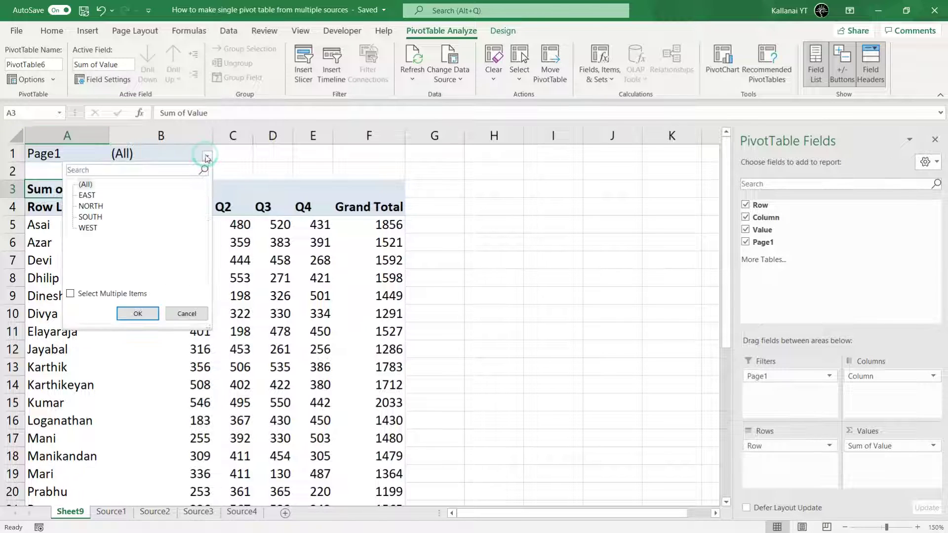
{"action": "left_click", "coordinate": [186, 313]}
{"action": "left_click", "coordinate": [85, 230]}
{"action": "left_click_drag", "start_coordinate": [84, 230], "coordinate": [82, 386]}
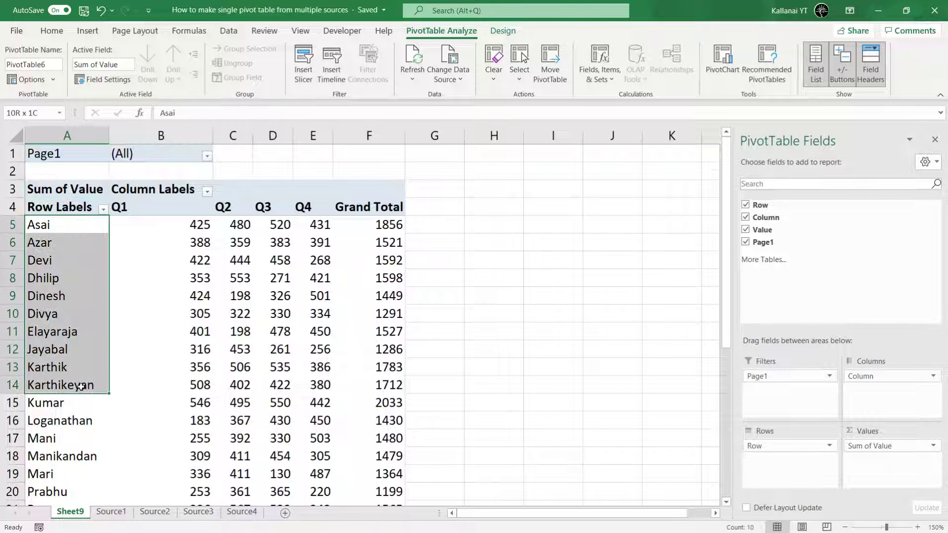
Step: Centre the Q1–Q4 values in the pivot table
{"action": "left_click_drag", "start_coordinate": [291, 298], "coordinate": [299, 299]}
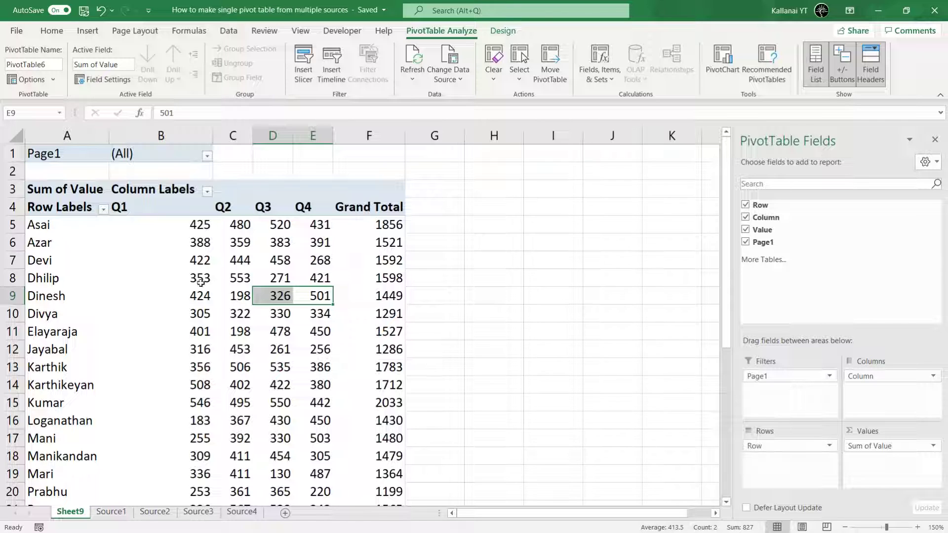
{"action": "mouse_move", "coordinate": [161, 260]}
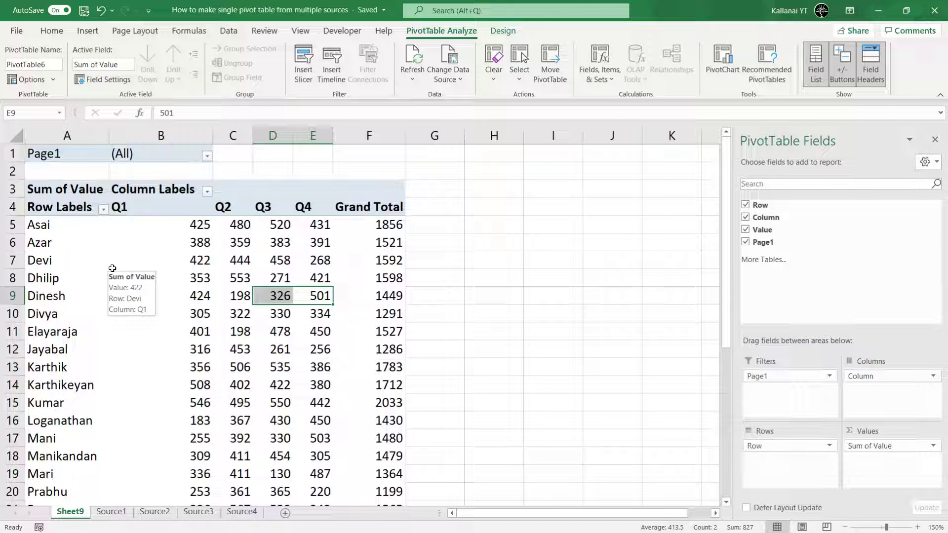
{"action": "left_click", "coordinate": [187, 221]}
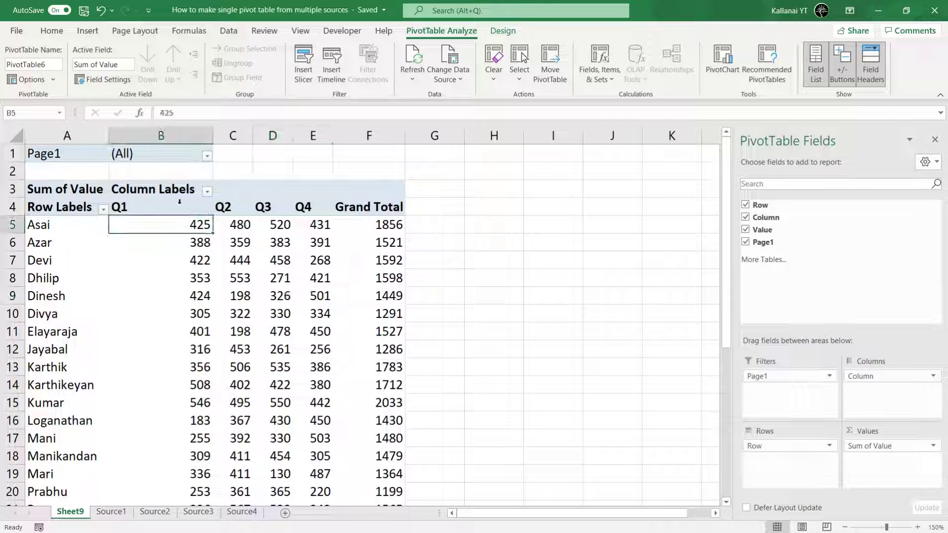
{"action": "left_click_drag", "start_coordinate": [179, 201], "coordinate": [303, 218]}
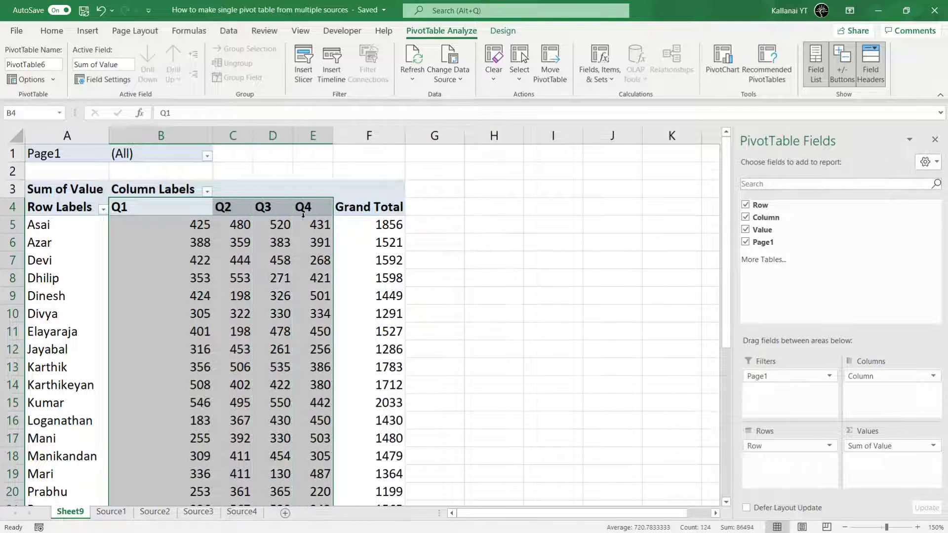
{"action": "left_click", "coordinate": [52, 31]}
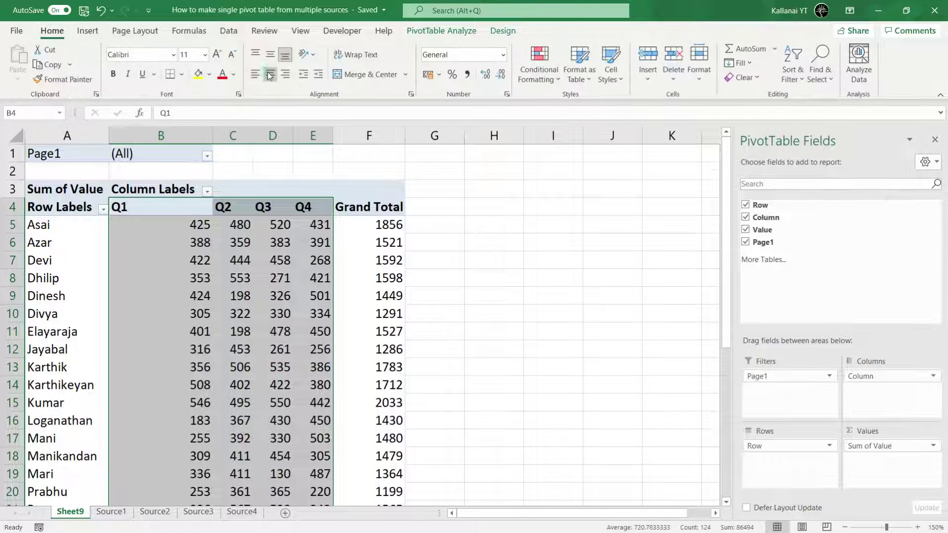
{"action": "left_click", "coordinate": [270, 74]}
{"action": "left_click", "coordinate": [251, 291]}
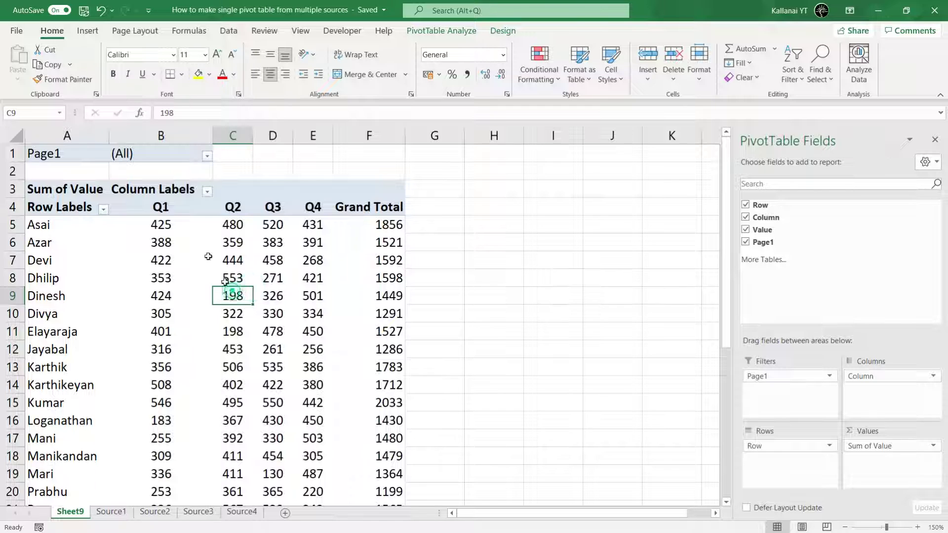
{"action": "left_click", "coordinate": [155, 242]}
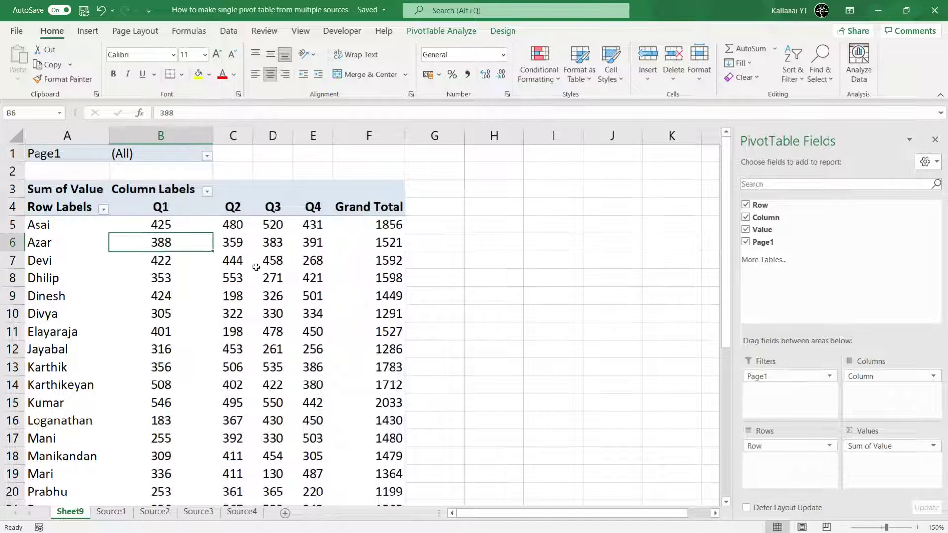
Step: Widen columns C through E and check the grand totals, including 43247
{"action": "mouse_move", "coordinate": [232, 135]}
{"action": "left_mouse_down"}
{"action": "mouse_move", "coordinate": [309, 135]}
{"action": "mouse_move", "coordinate": [261, 135]}
{"action": "left_mouse_up"}
{"action": "left_click", "coordinate": [327, 330]}
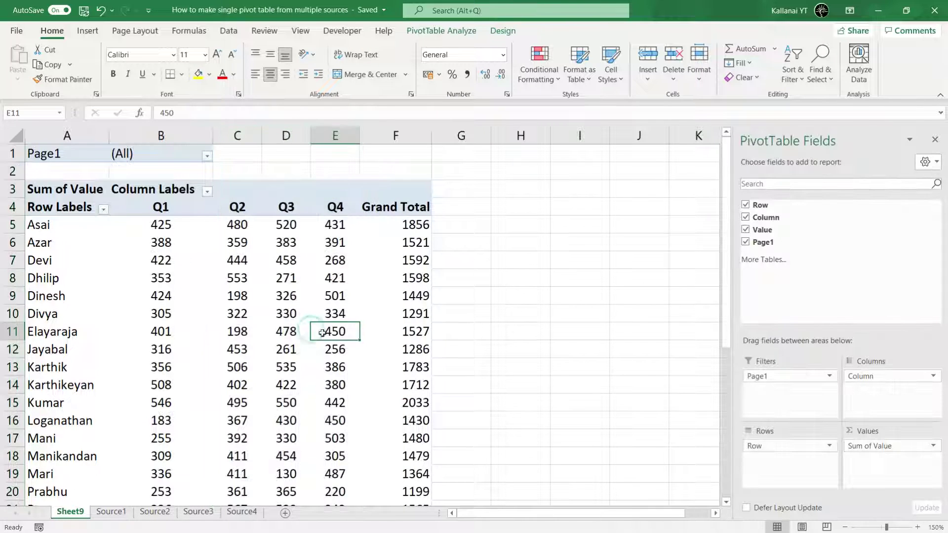
{"action": "left_click", "coordinate": [327, 294]}
{"action": "scroll", "coordinate": [355, 409], "scroll_direction": "down", "scroll_amount": 4}
{"action": "scroll", "coordinate": [355, 409], "scroll_direction": "down", "scroll_amount": 4}
{"action": "scroll", "coordinate": [355, 409], "scroll_direction": "up", "scroll_amount": 1}
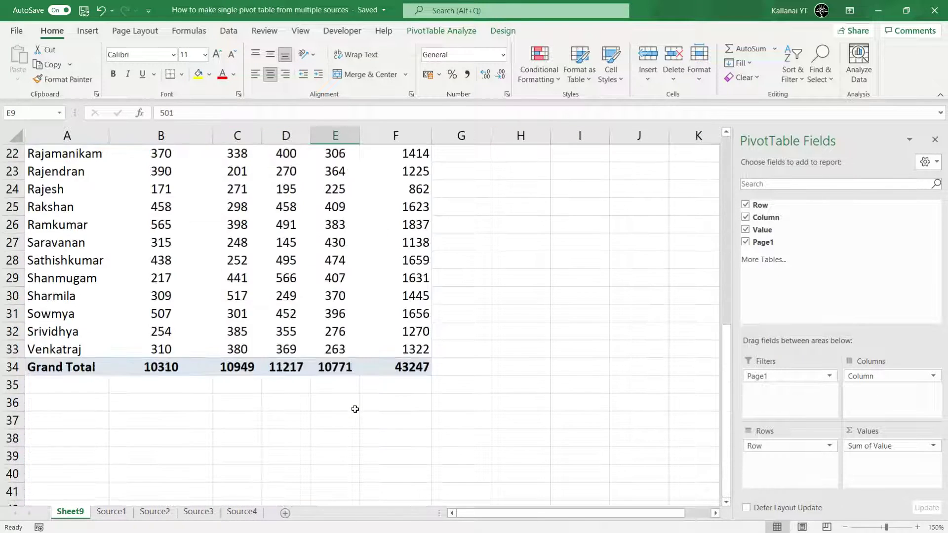
{"action": "left_click", "coordinate": [393, 368]}
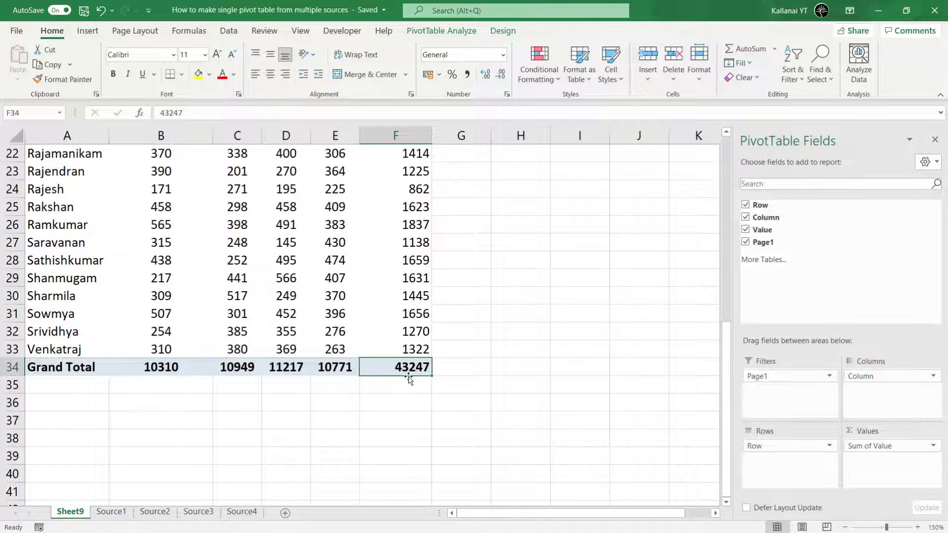
{"action": "scroll", "coordinate": [407, 381], "scroll_direction": "up", "scroll_amount": 6}
{"action": "scroll", "coordinate": [407, 380], "scroll_direction": "up", "scroll_amount": 1}
{"action": "left_click", "coordinate": [402, 260]}
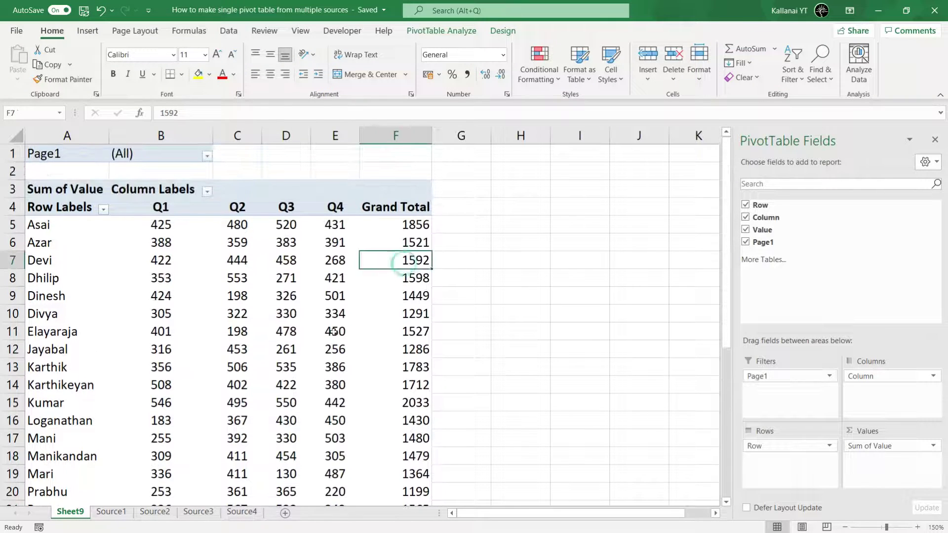
Step: Look through the Source data sheets, then return to the Sheet9 pivot table
{"action": "left_click", "coordinate": [111, 511]}
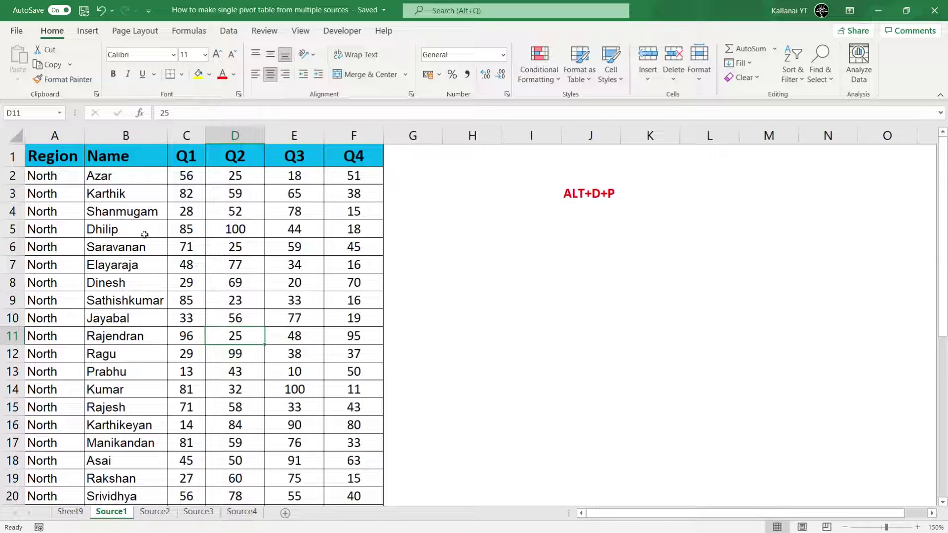
{"action": "left_click", "coordinate": [155, 511]}
{"action": "key", "text": "ctrl+Page_Down"}
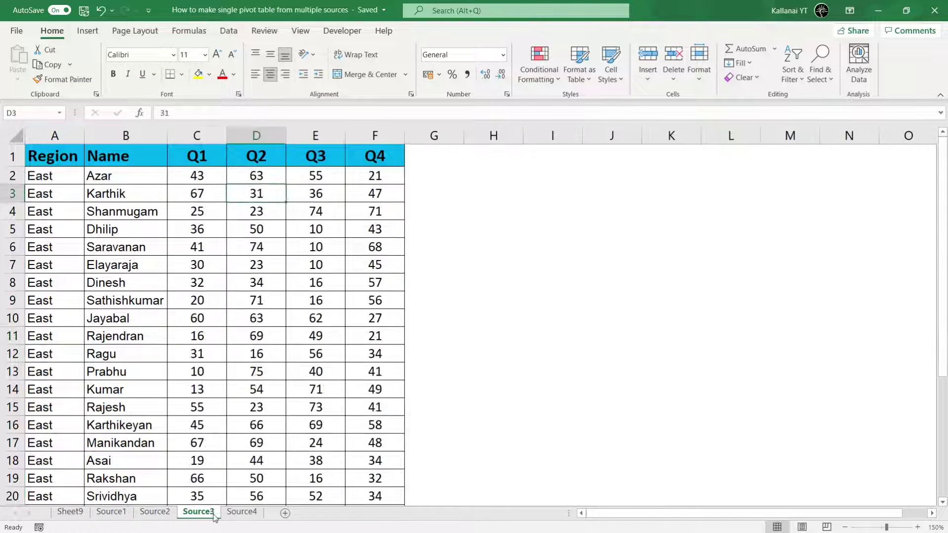
{"action": "key", "text": "ctrl+Page_Down"}
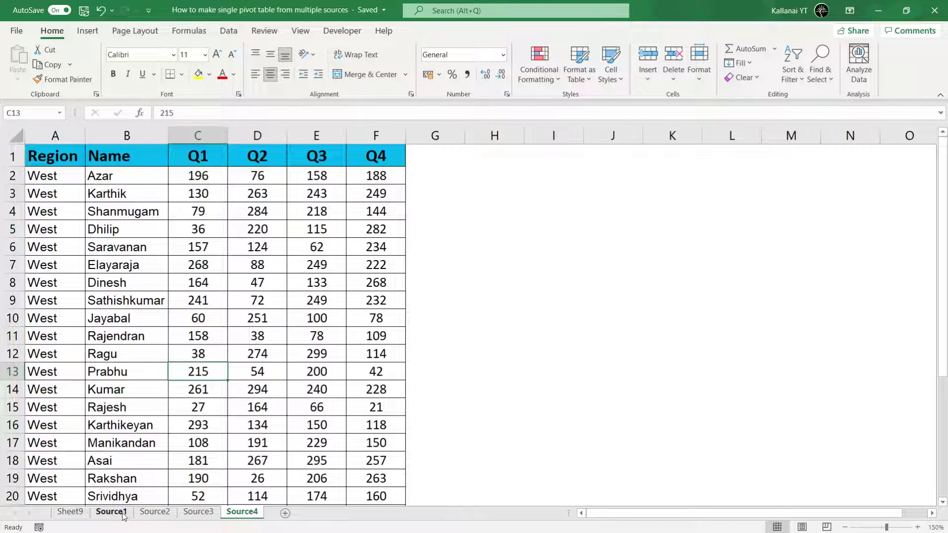
{"action": "left_click", "coordinate": [70, 512]}
Step: Recheck the overall Grand Total and Dinesh's grand total
{"action": "scroll", "coordinate": [406, 442], "scroll_direction": "down", "scroll_amount": 5}
{"action": "scroll", "coordinate": [406, 443], "scroll_direction": "down", "scroll_amount": 1}
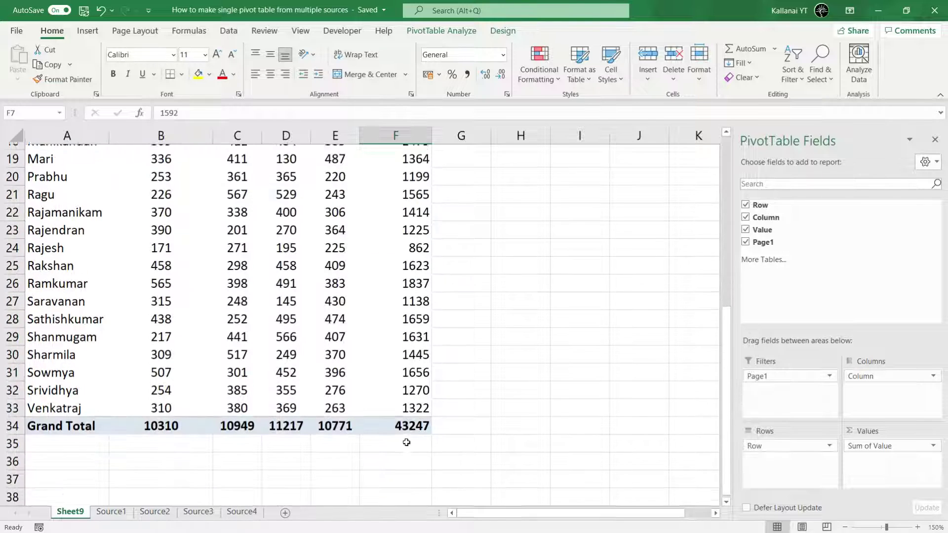
{"action": "left_click", "coordinate": [406, 423]}
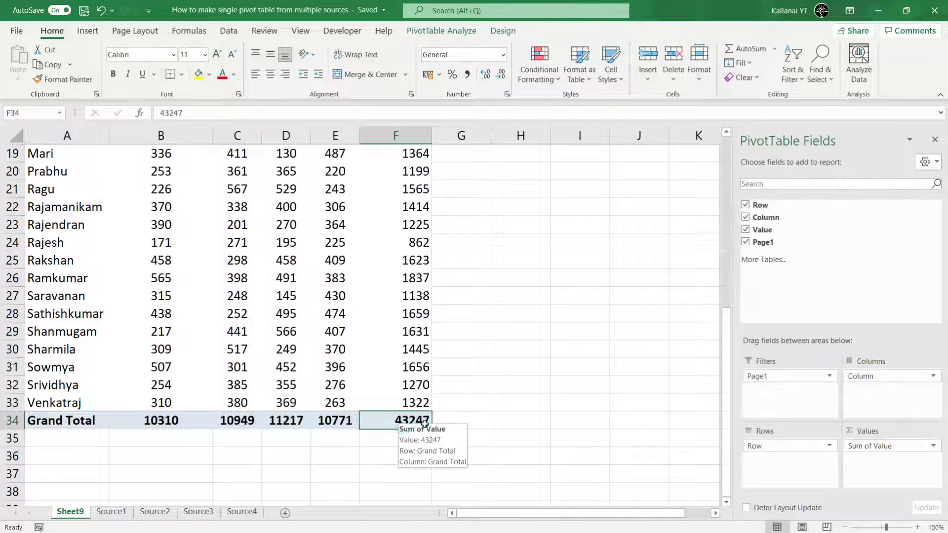
{"action": "scroll", "coordinate": [395, 438], "scroll_direction": "up", "scroll_amount": 1}
{"action": "scroll", "coordinate": [395, 438], "scroll_direction": "up", "scroll_amount": 5}
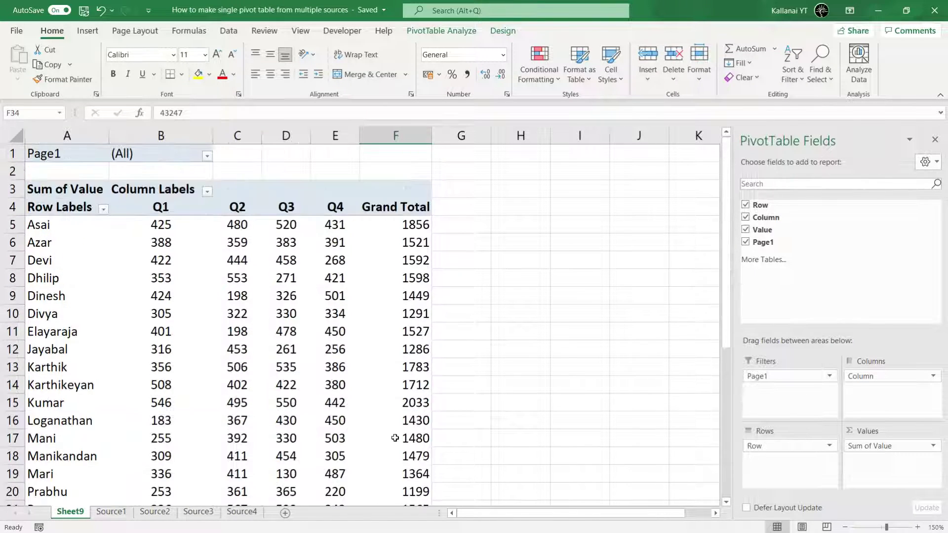
{"action": "left_click", "coordinate": [383, 298]}
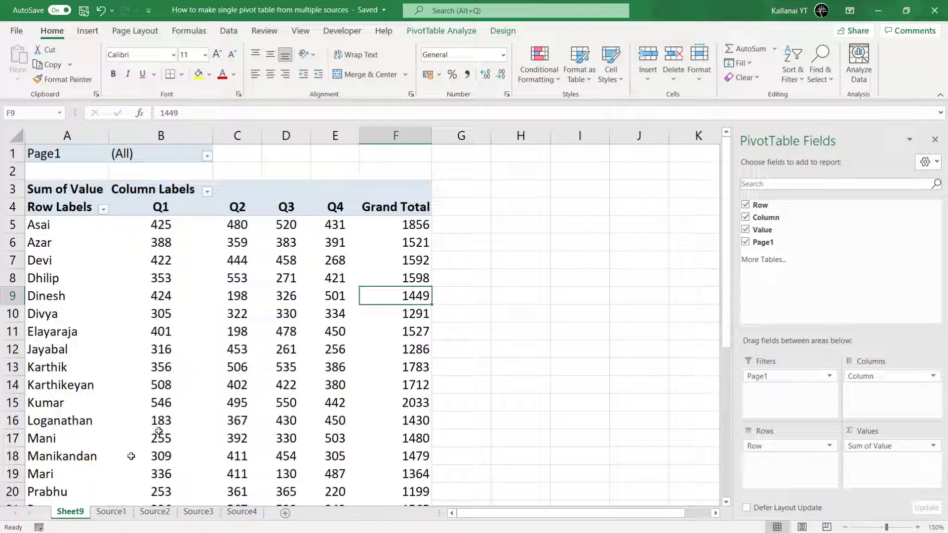
Step: Inspect individual values like Jayabal's Q3 and Devi's Q1–Q2, plus the name labels
{"action": "left_click", "coordinate": [308, 348]}
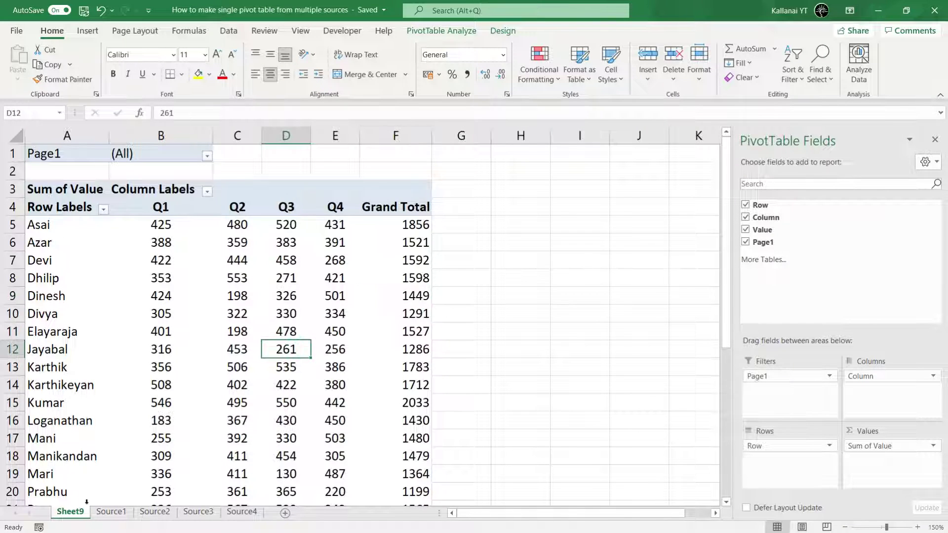
{"action": "mouse_move", "coordinate": [161, 349]}
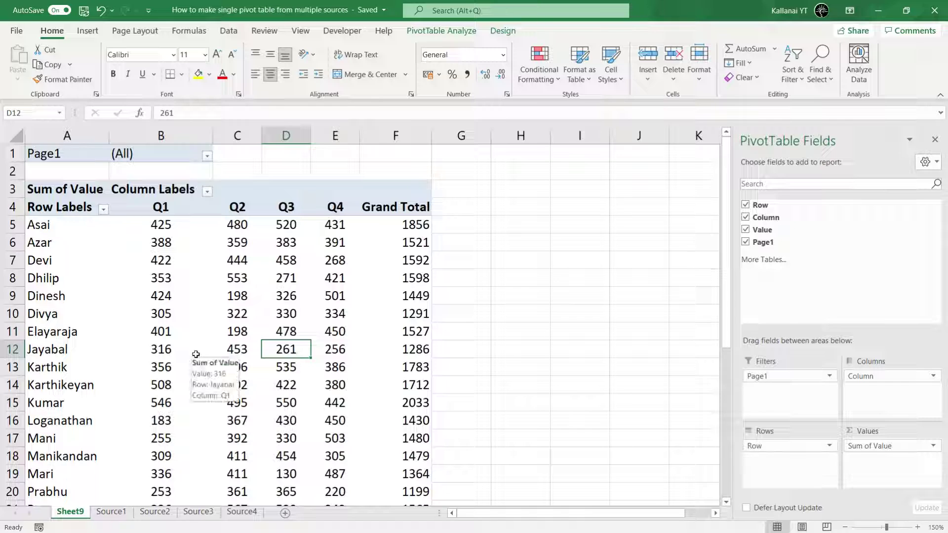
{"action": "left_click", "coordinate": [228, 257]}
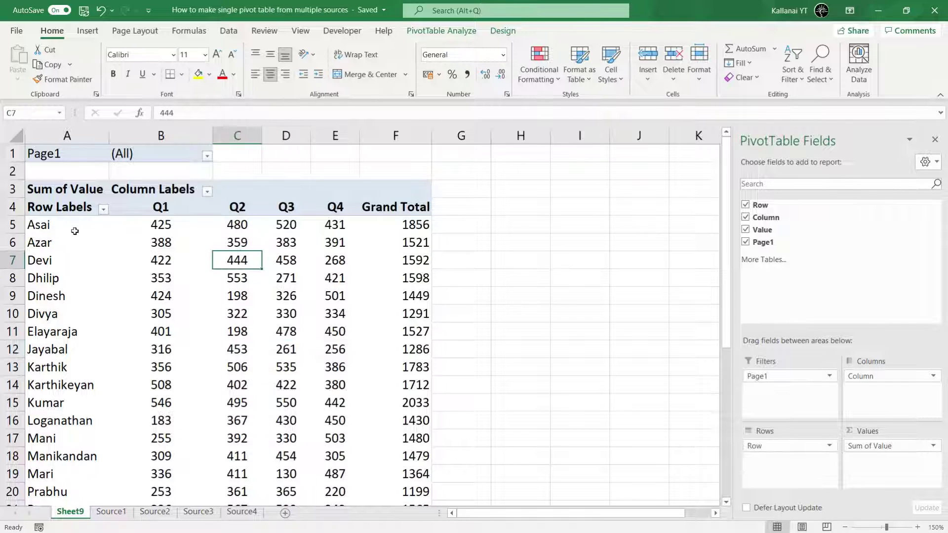
{"action": "left_click", "coordinate": [169, 266]}
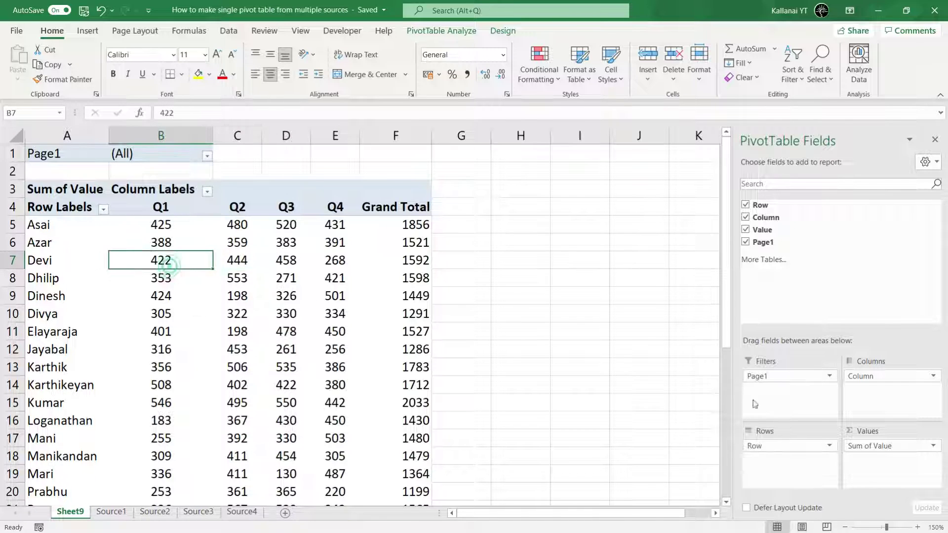
{"action": "left_click", "coordinate": [39, 333]}
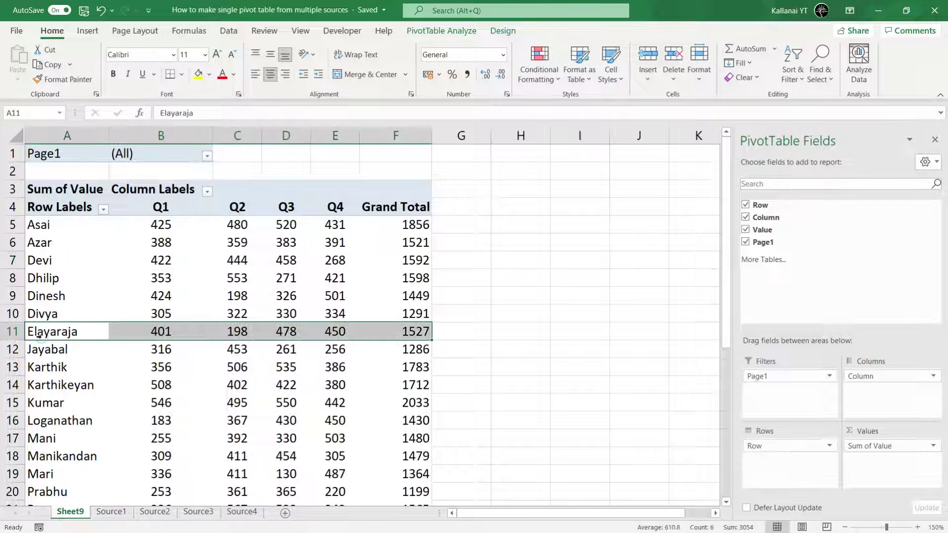
{"action": "left_click", "coordinate": [63, 225]}
{"action": "left_click", "coordinate": [63, 252]}
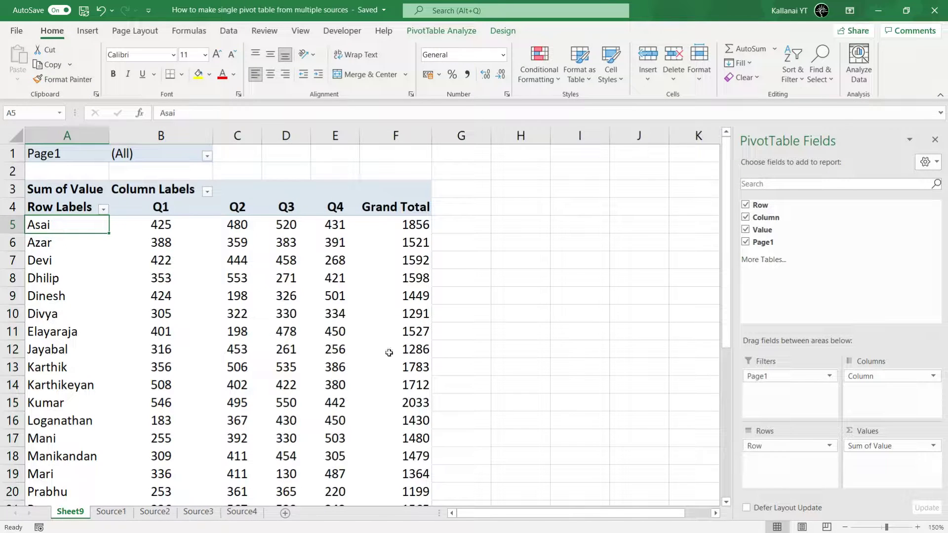
{"action": "left_click", "coordinate": [87, 318]}
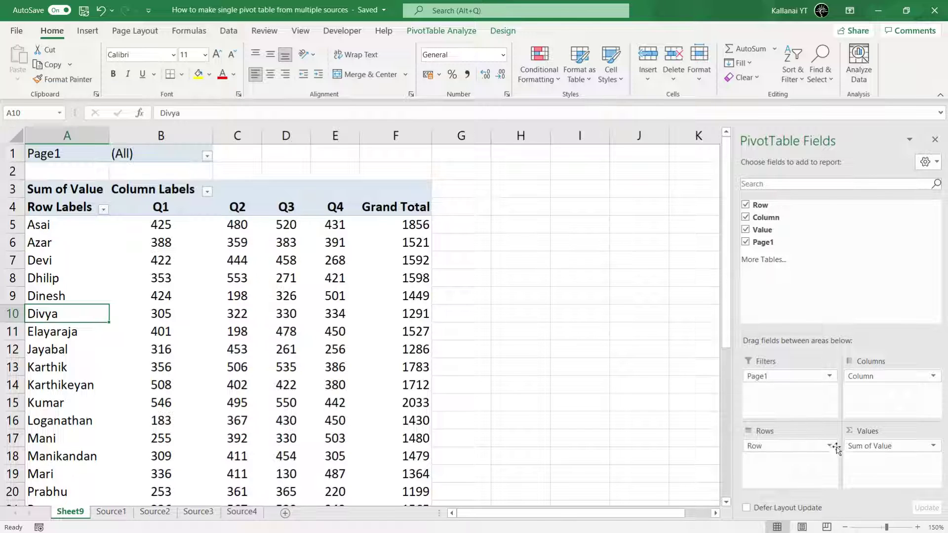
{"action": "left_click_drag", "start_coordinate": [763, 379], "coordinate": [826, 375]}
{"action": "left_click", "coordinate": [207, 156]}
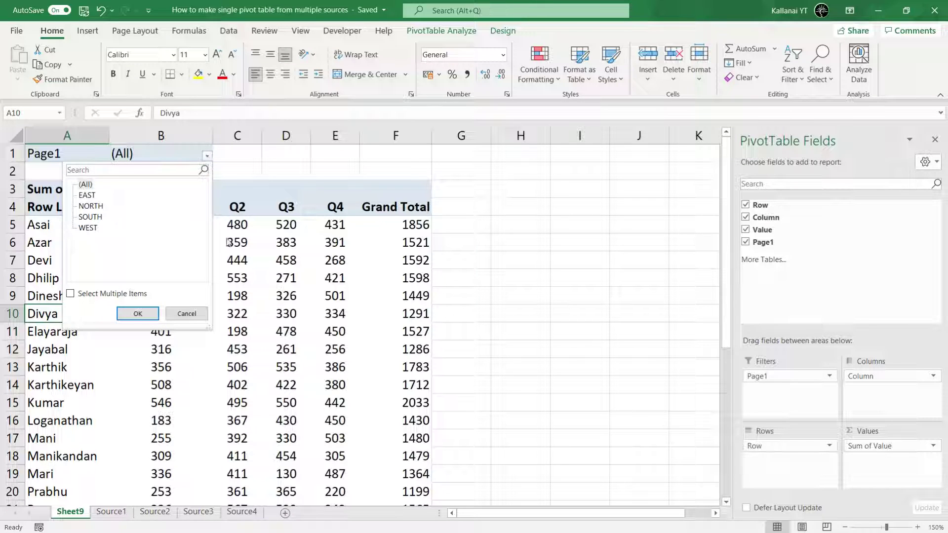
{"action": "left_click", "coordinate": [186, 314]}
{"action": "scroll", "coordinate": [207, 376], "scroll_direction": "down", "scroll_amount": 2}
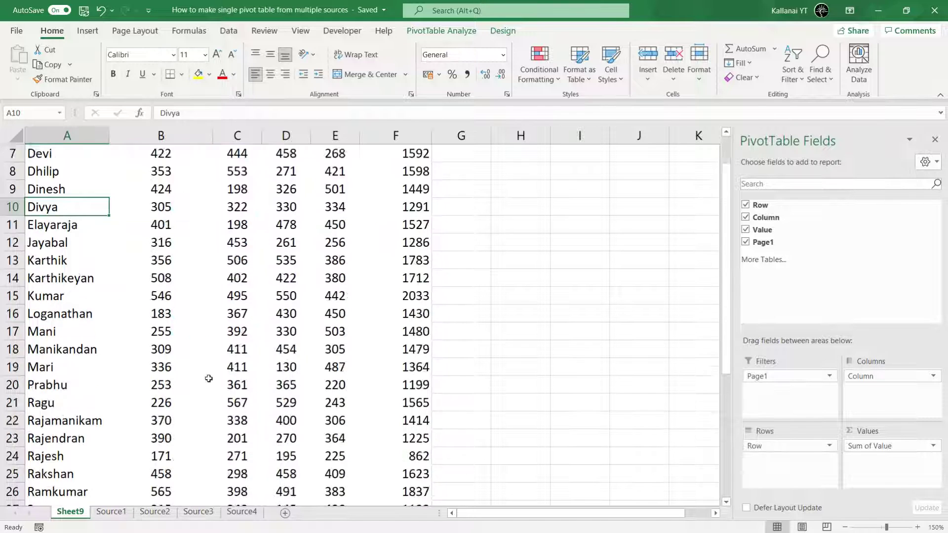
{"action": "scroll", "coordinate": [286, 376], "scroll_direction": "down", "scroll_amount": 6}
{"action": "scroll", "coordinate": [296, 377], "scroll_direction": "down", "scroll_amount": 1}
{"action": "scroll", "coordinate": [345, 405], "scroll_direction": "up", "scroll_amount": 4}
{"action": "scroll", "coordinate": [395, 430], "scroll_direction": "down", "scroll_amount": 2}
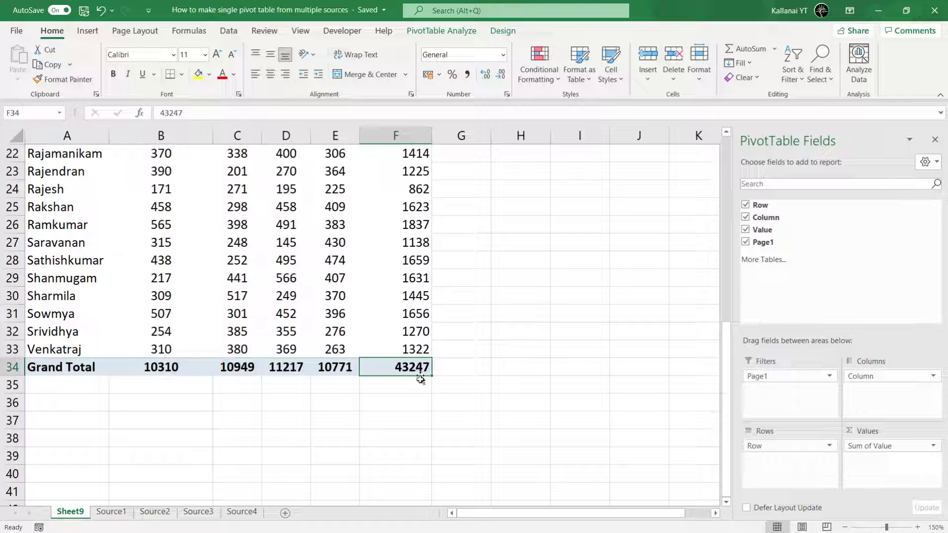
{"action": "left_click", "coordinate": [419, 397]}
Step: Drill into the Grand Total to list its records, then auto-fit and widen columns A–D
{"action": "double_click", "coordinate": [417, 371]}
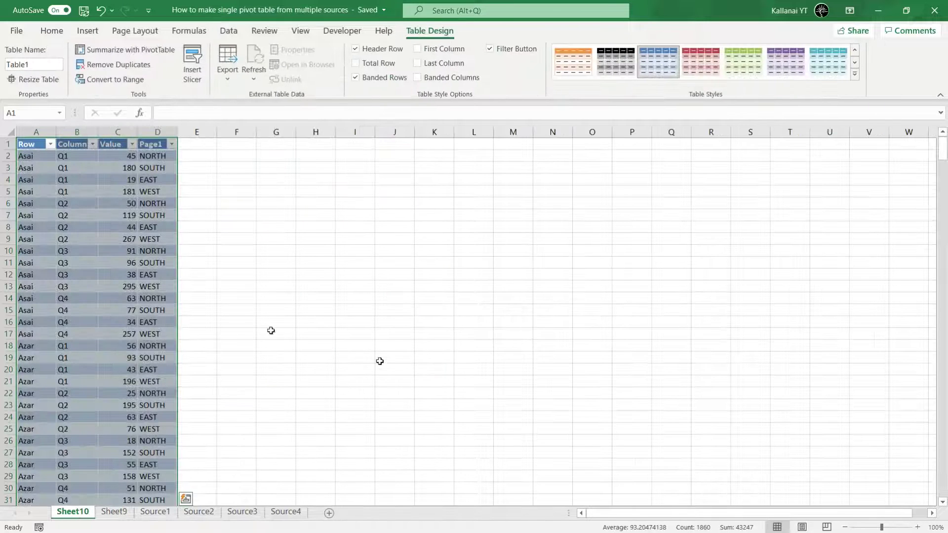
{"action": "left_click_drag", "start_coordinate": [43, 132], "coordinate": [157, 132]}
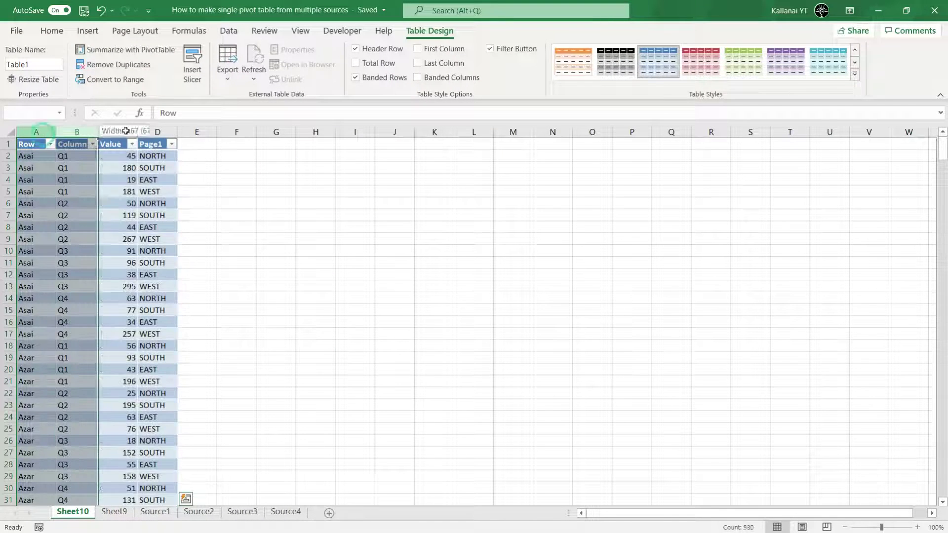
{"action": "double_click", "coordinate": [52, 131]}
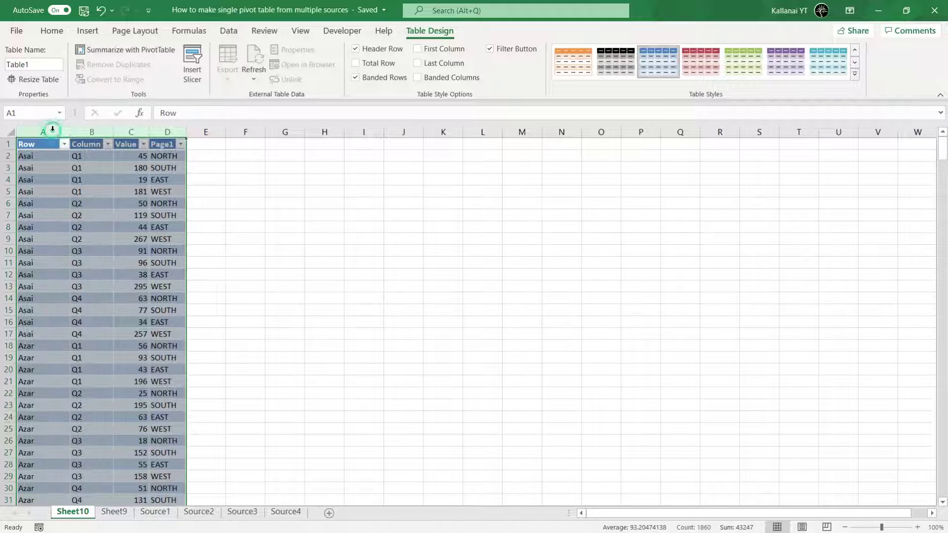
{"action": "left_click", "coordinate": [91, 192]}
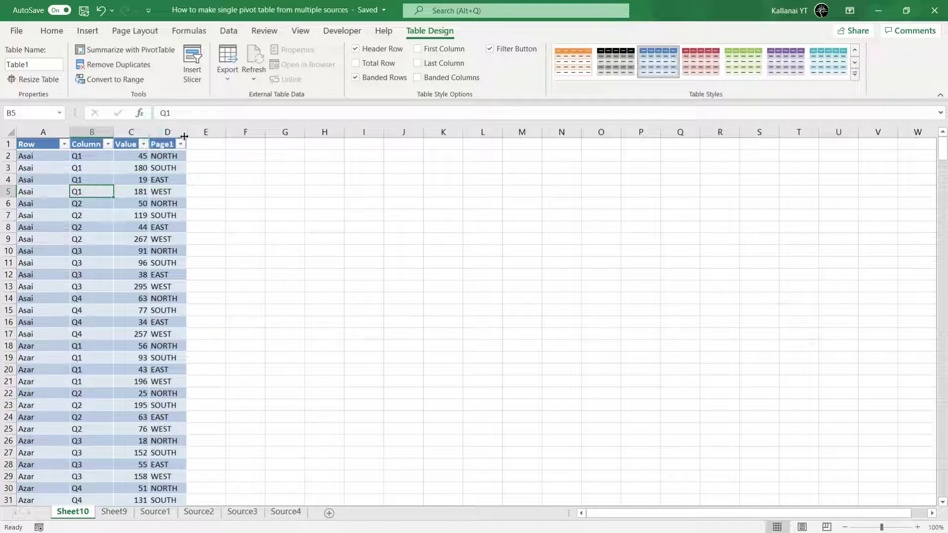
{"action": "left_click_drag", "start_coordinate": [186, 132], "coordinate": [218, 132]}
{"action": "left_click", "coordinate": [141, 167]}
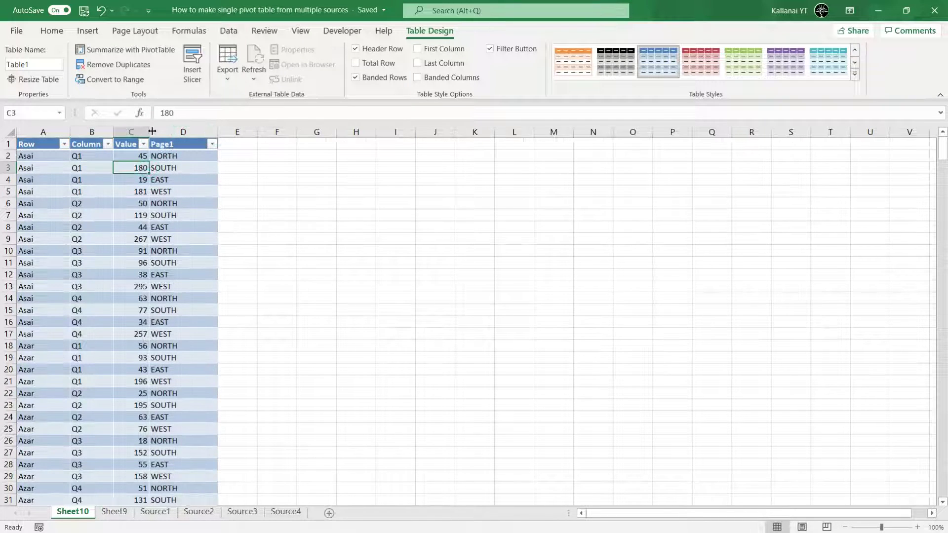
{"action": "left_click_drag", "start_coordinate": [149, 132], "coordinate": [176, 132]}
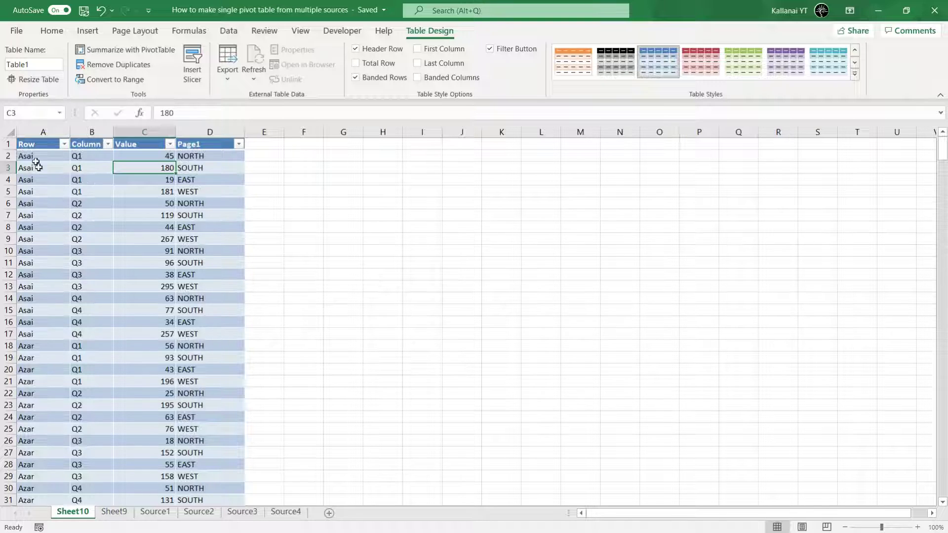
Step: Check the Row column names, then view the Sheet9 pivot and the Source1 data sheet
{"action": "left_click", "coordinate": [31, 148]}
{"action": "left_click", "coordinate": [45, 149]}
{"action": "left_click", "coordinate": [45, 150]}
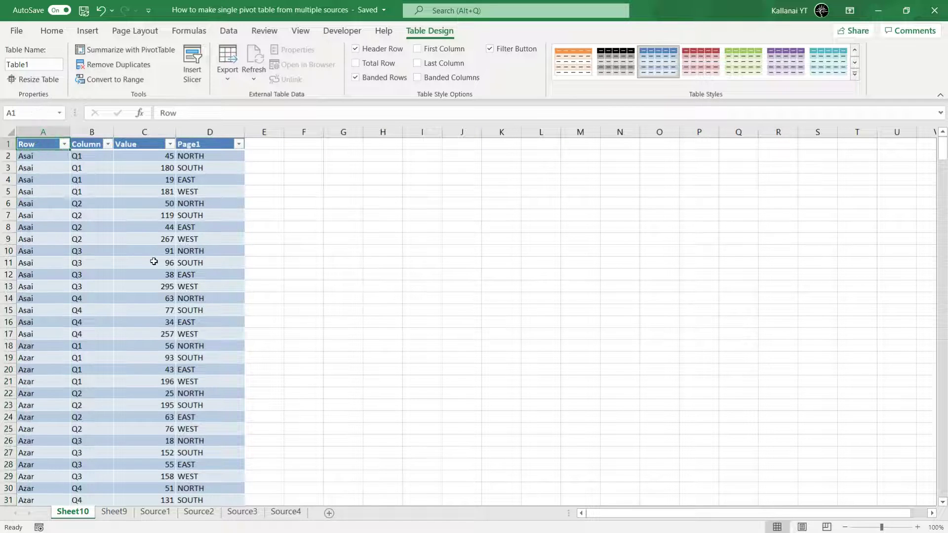
{"action": "left_click", "coordinate": [89, 332]}
{"action": "left_click", "coordinate": [114, 512]}
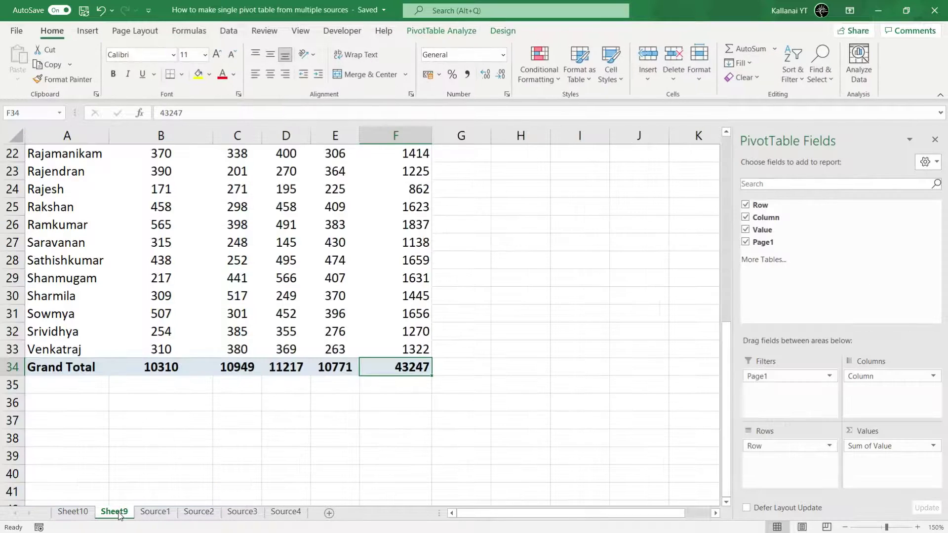
{"action": "left_click", "coordinate": [153, 512]}
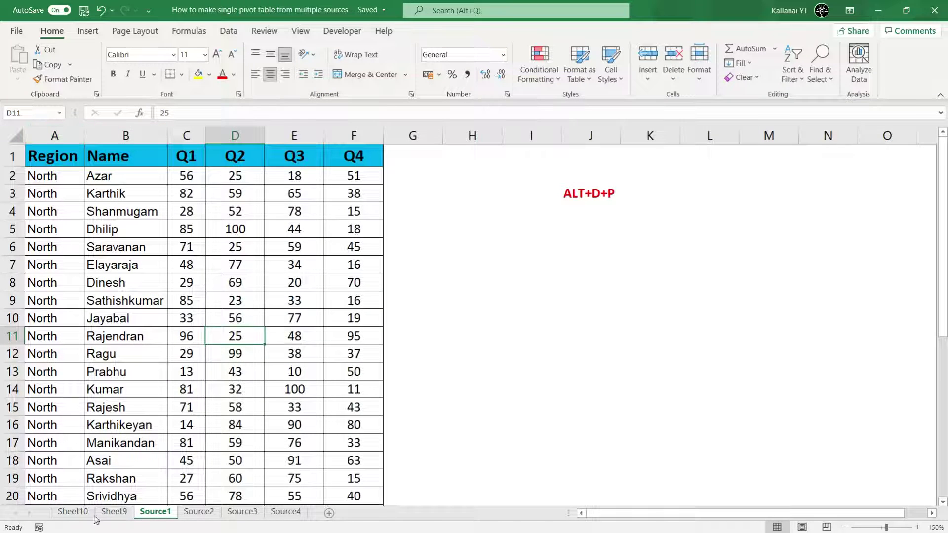
Step: Rename the A1 and B1 headers of Sheet10's table to Name and Quarter
{"action": "left_click", "coordinate": [72, 512]}
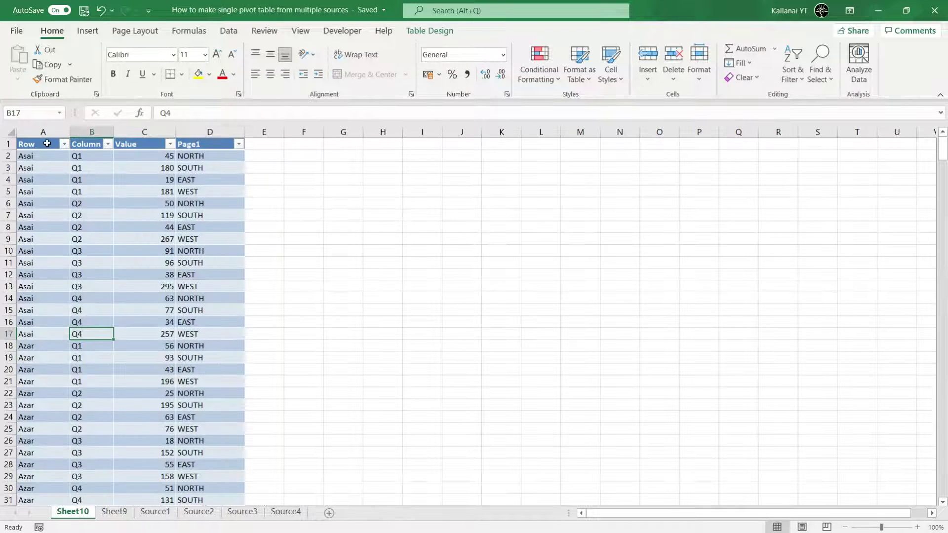
{"action": "left_click", "coordinate": [47, 143]}
{"action": "type", "text": "Name"}
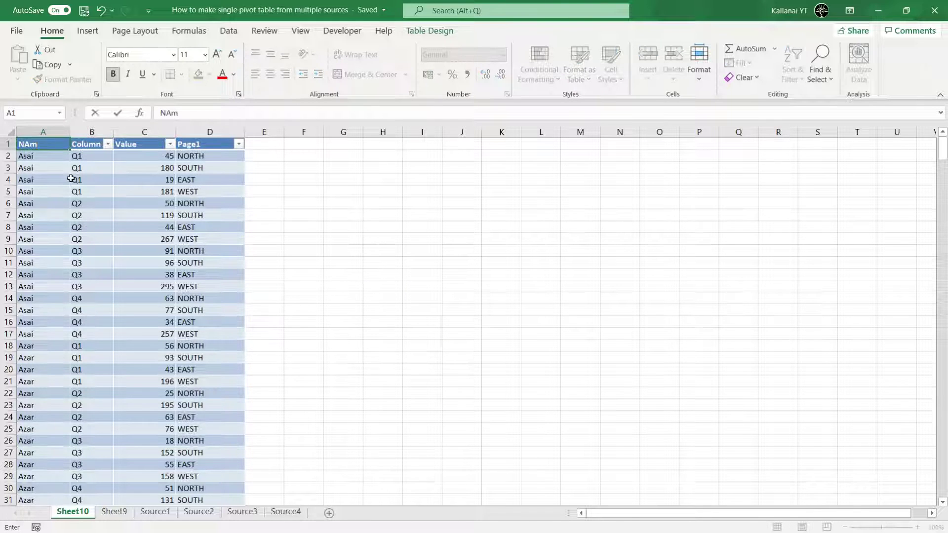
{"action": "key", "text": "Return"}
{"action": "key", "text": "Up"}
{"action": "key", "text": "Right"}
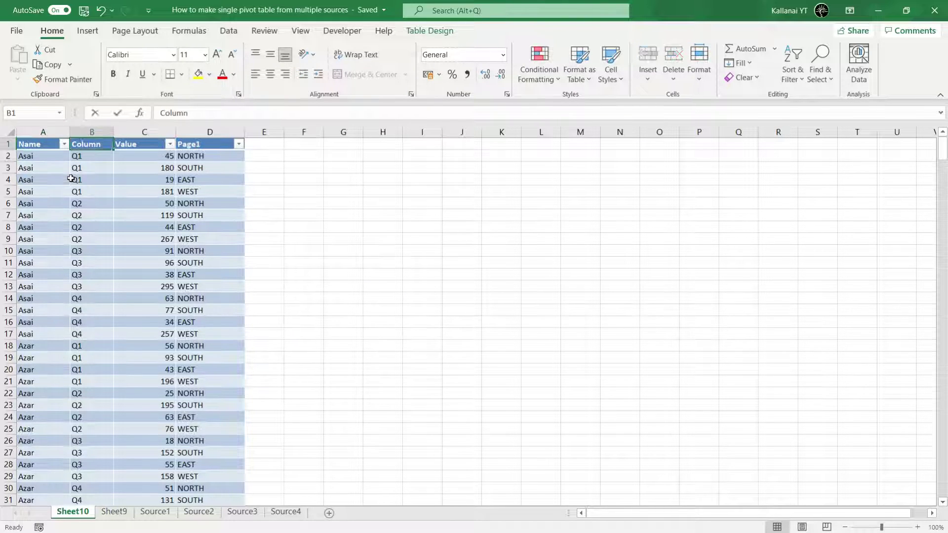
{"action": "type", "text": "Quarter"}
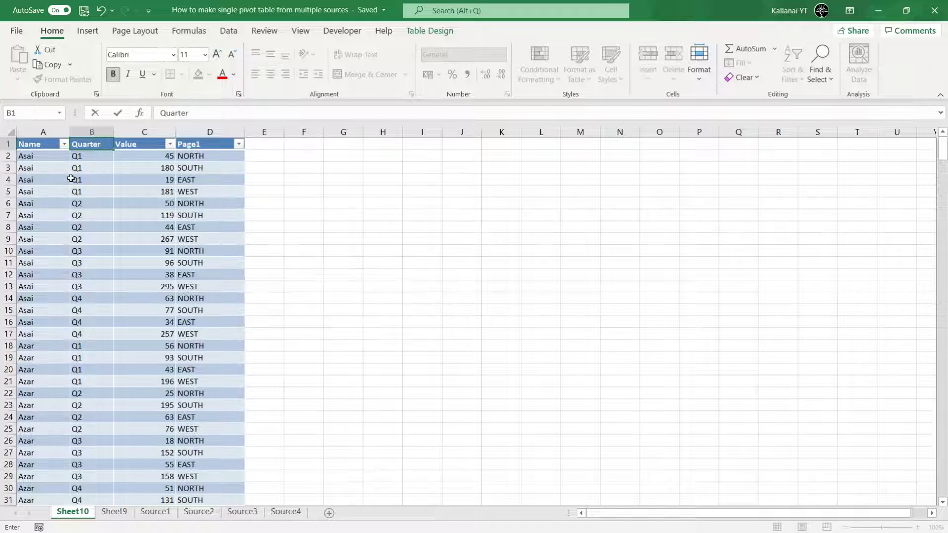
{"action": "key", "text": "Return"}
Step: Rename the C1 and D1 headers to Sales and Region, then check the Region filter
{"action": "key", "text": "Page_Down"}
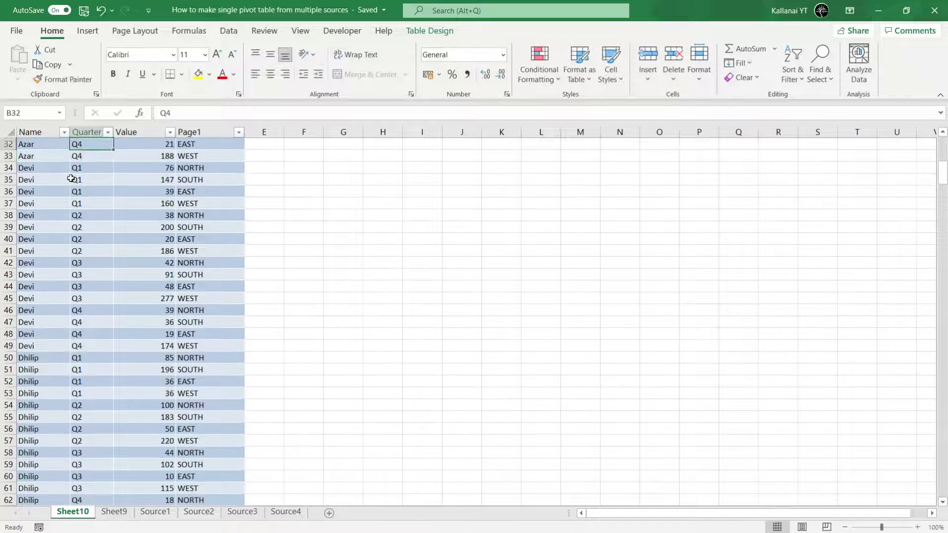
{"action": "key", "text": "ctrl+Up"}
{"action": "key", "text": "Right"}
{"action": "type", "text": "Sales"}
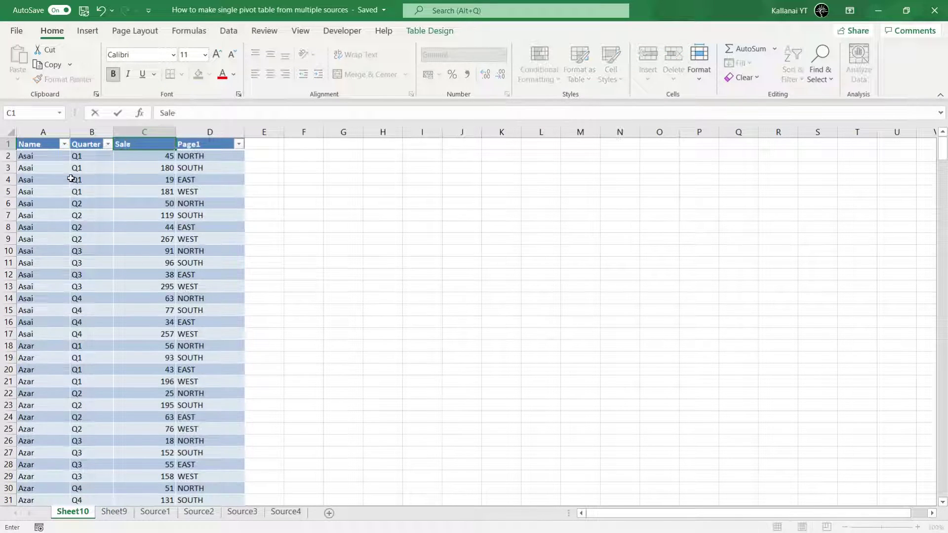
{"action": "key", "text": "Return"}
{"action": "key", "text": "Up"}
{"action": "key", "text": "Right"}
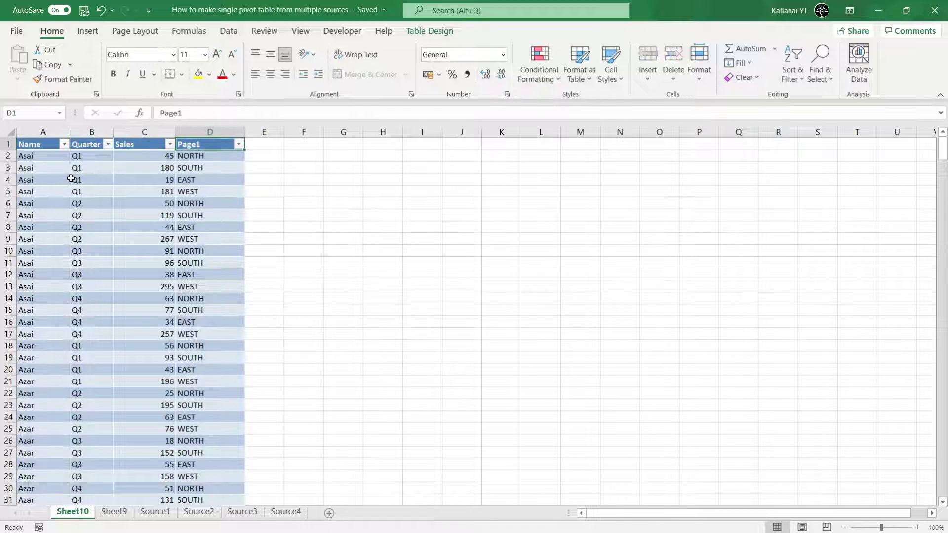
{"action": "type", "text": "Region"}
{"action": "key", "text": "Return"}
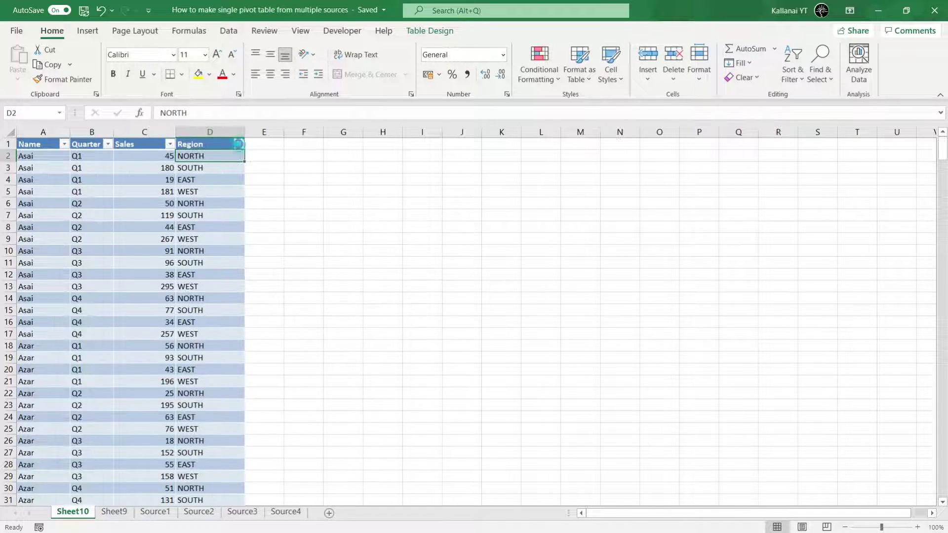
{"action": "left_click", "coordinate": [239, 143]}
Step: Close the Region filter without filtering and select a Sales value in the table
{"action": "left_click", "coordinate": [218, 404]}
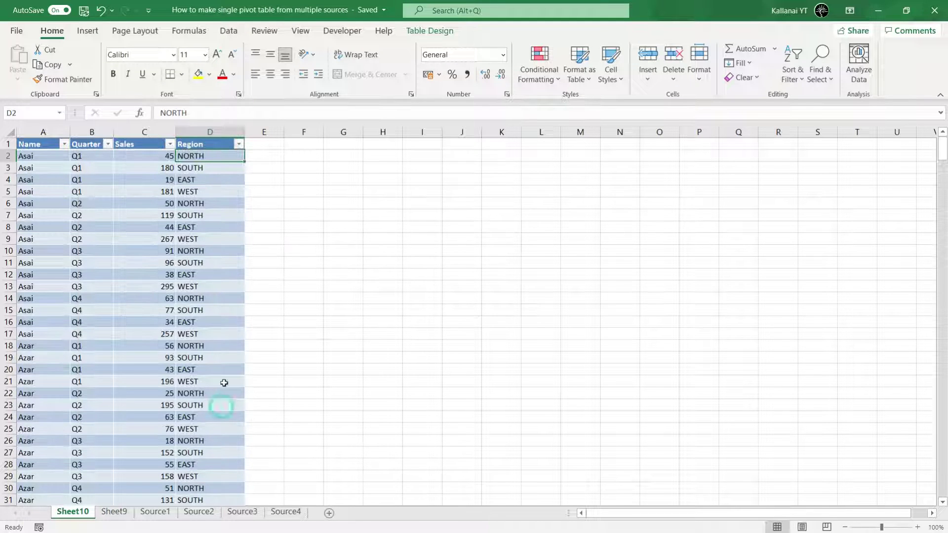
{"action": "left_click", "coordinate": [213, 298]}
{"action": "left_click", "coordinate": [157, 169]}
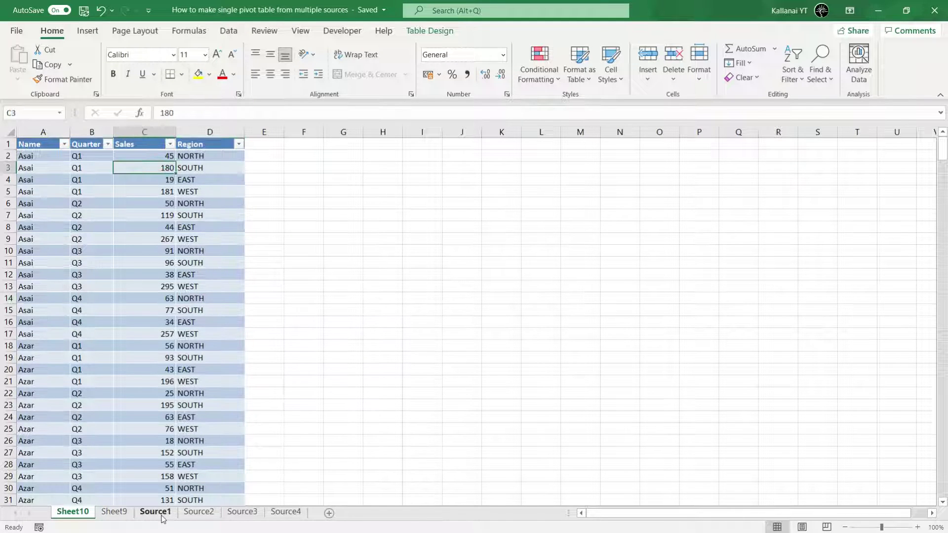
Step: Browse the Source2, East, West and South source sheets, then Sheet10's table and Sheet9's pivot
{"action": "left_click", "coordinate": [199, 511]}
{"action": "left_click", "coordinate": [232, 512]}
{"action": "left_click", "coordinate": [289, 513]}
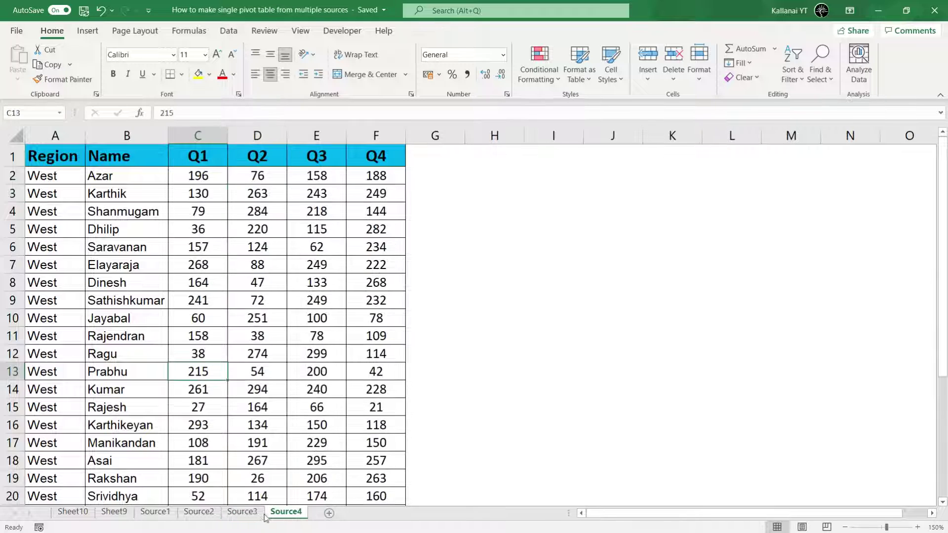
{"action": "left_click", "coordinate": [211, 512]}
{"action": "left_click", "coordinate": [235, 512]}
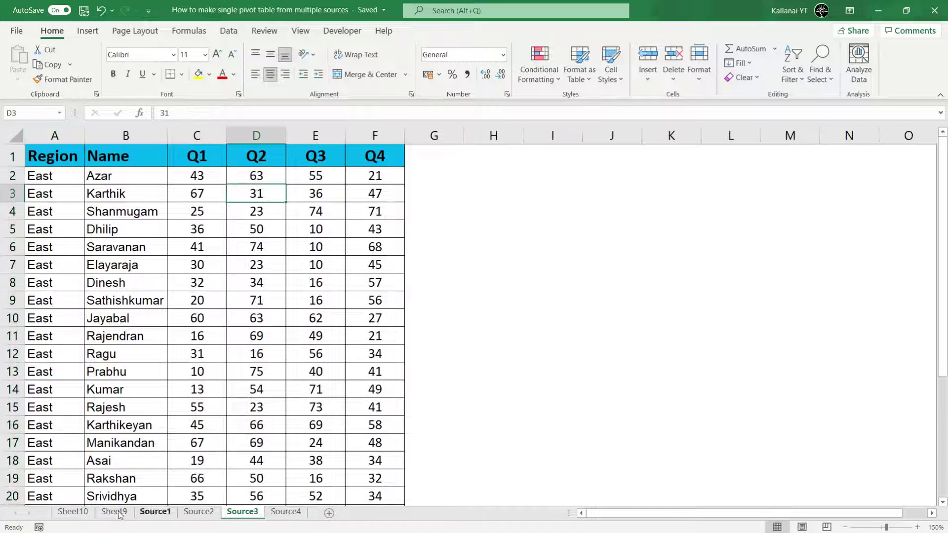
{"action": "left_click", "coordinate": [73, 511]}
{"action": "left_click", "coordinate": [148, 264]}
{"action": "left_click", "coordinate": [114, 511]}
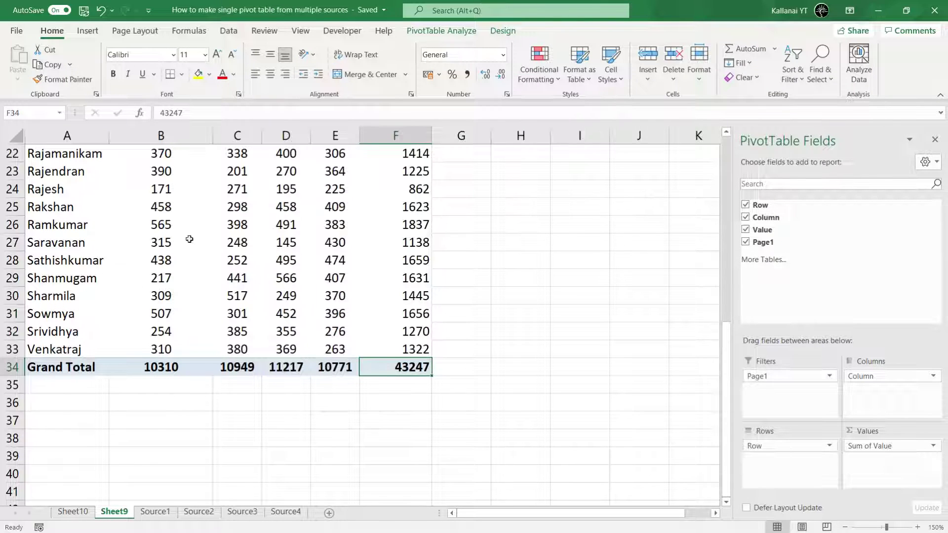
Step: Drill into the Q4 grand total of 10771 to generate the Sheet11 detail table
{"action": "scroll", "coordinate": [242, 391], "scroll_direction": "up", "scroll_amount": 7}
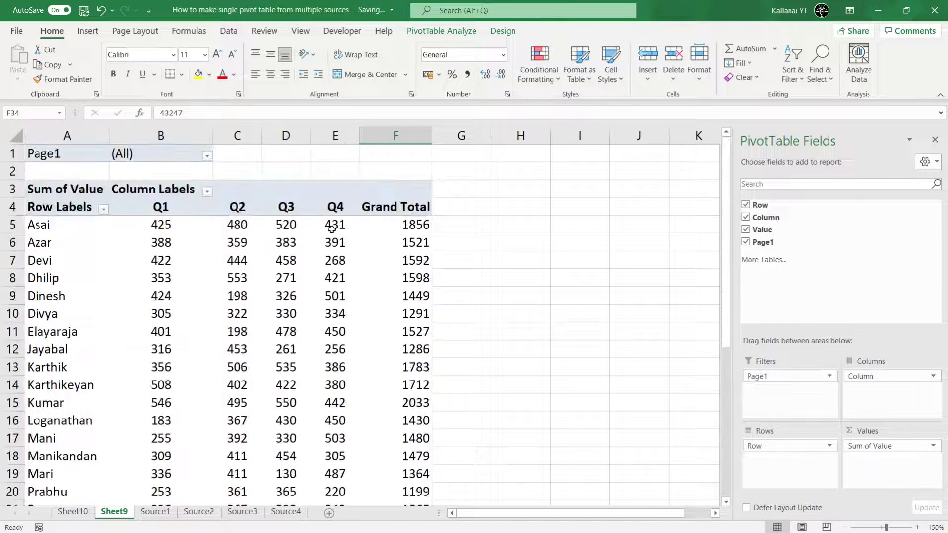
{"action": "scroll", "coordinate": [296, 247], "scroll_direction": "down", "scroll_amount": 5}
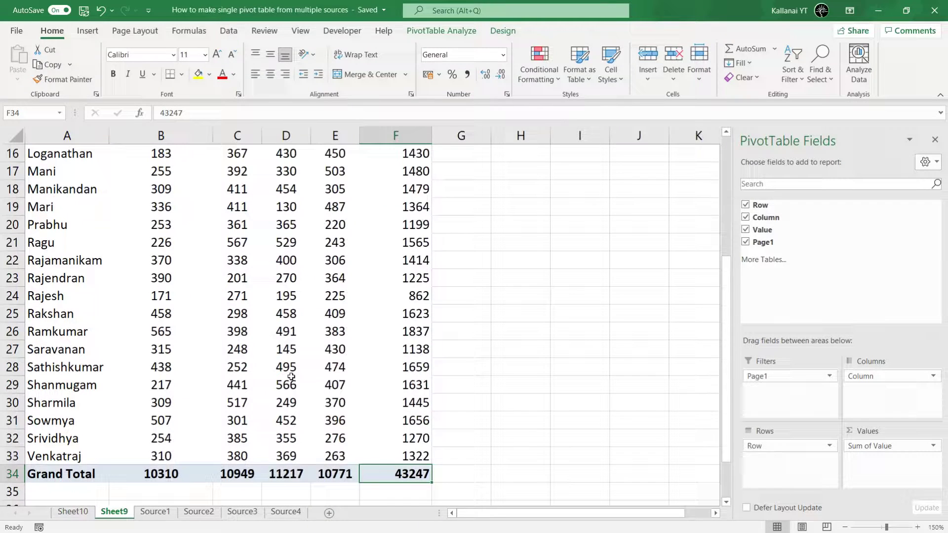
{"action": "double_click", "coordinate": [328, 475]}
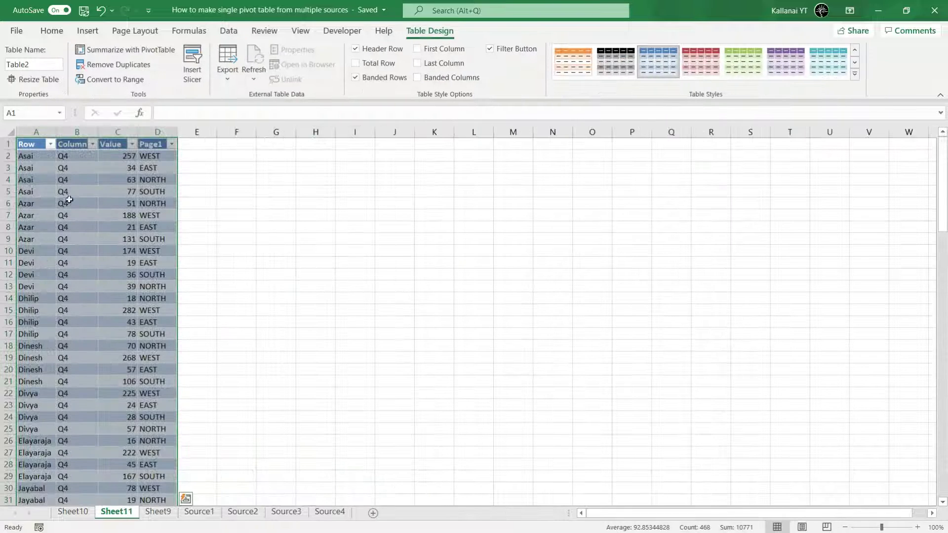
Step: Check Sheet11's Column filter, compare with Sheet10, then bring up the Sheet11 tab options
{"action": "left_click", "coordinate": [92, 143]}
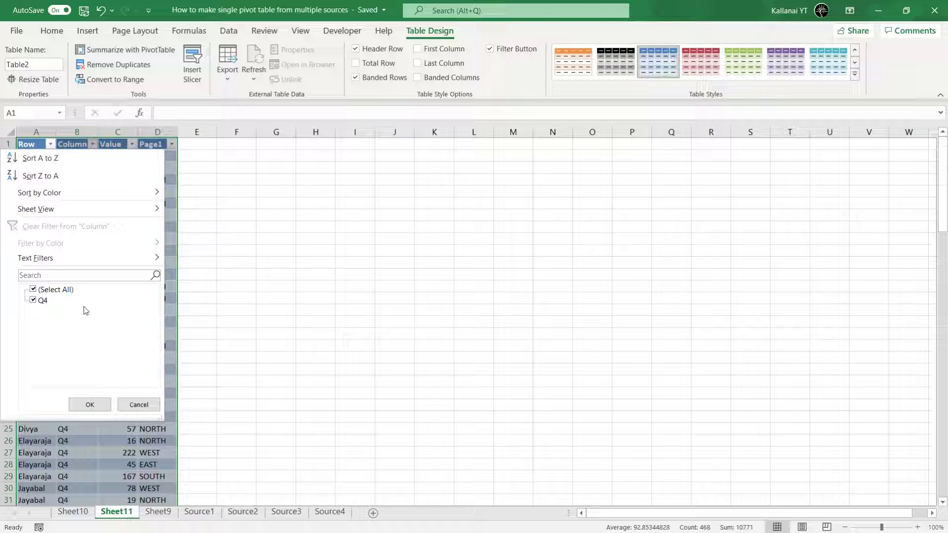
{"action": "left_click", "coordinate": [133, 404]}
{"action": "left_click", "coordinate": [77, 512]}
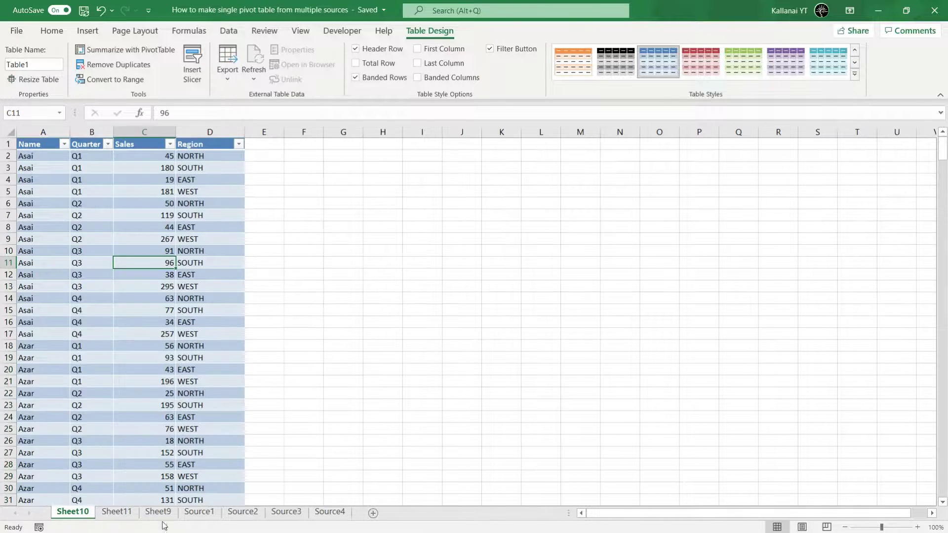
{"action": "left_click", "coordinate": [107, 512]}
{"action": "right_click", "coordinate": [106, 512]}
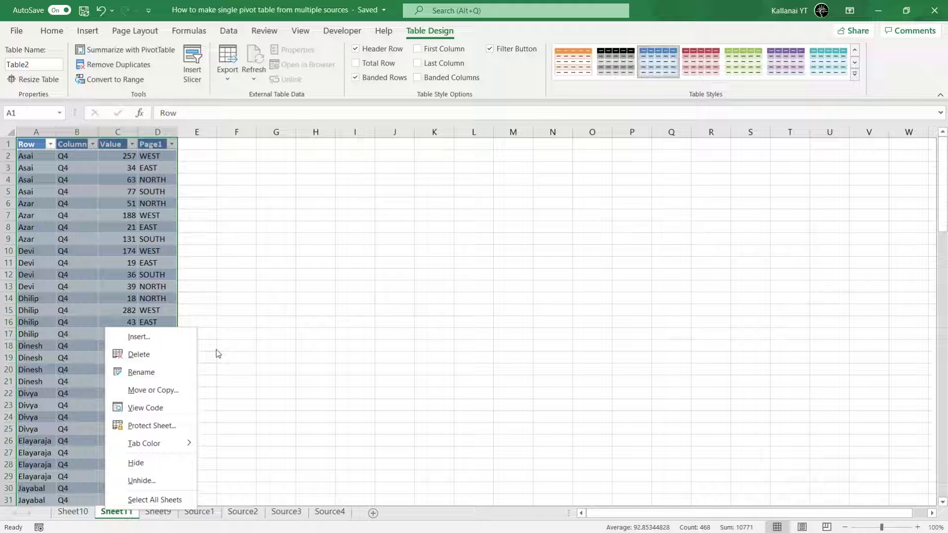
Step: Dismiss the sheet options and inspect a pivot cell's options on Sheet9 without changes
{"action": "left_click", "coordinate": [301, 347]}
{"action": "left_click", "coordinate": [158, 511]}
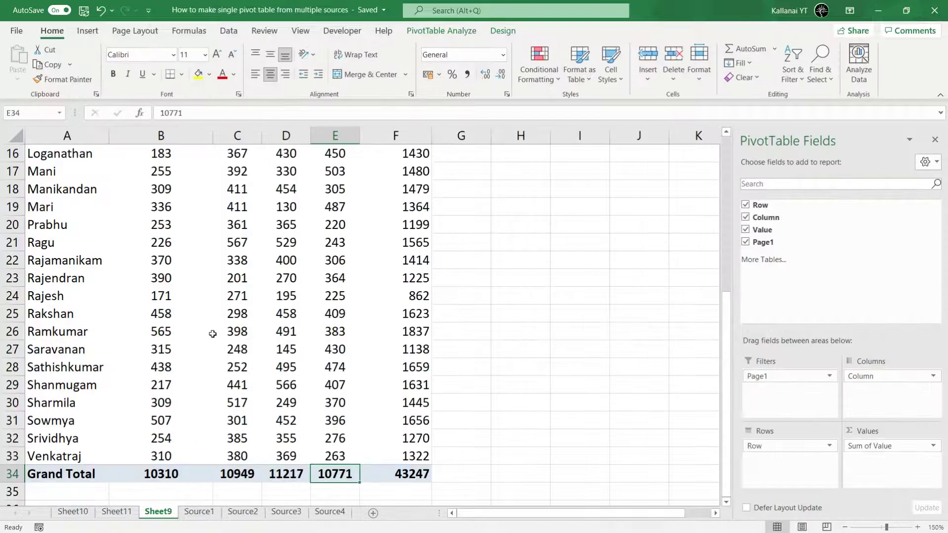
{"action": "scroll", "coordinate": [213, 339], "scroll_direction": "up", "scroll_amount": 1}
{"action": "left_click", "coordinate": [207, 332]}
{"action": "right_click", "coordinate": [173, 295]}
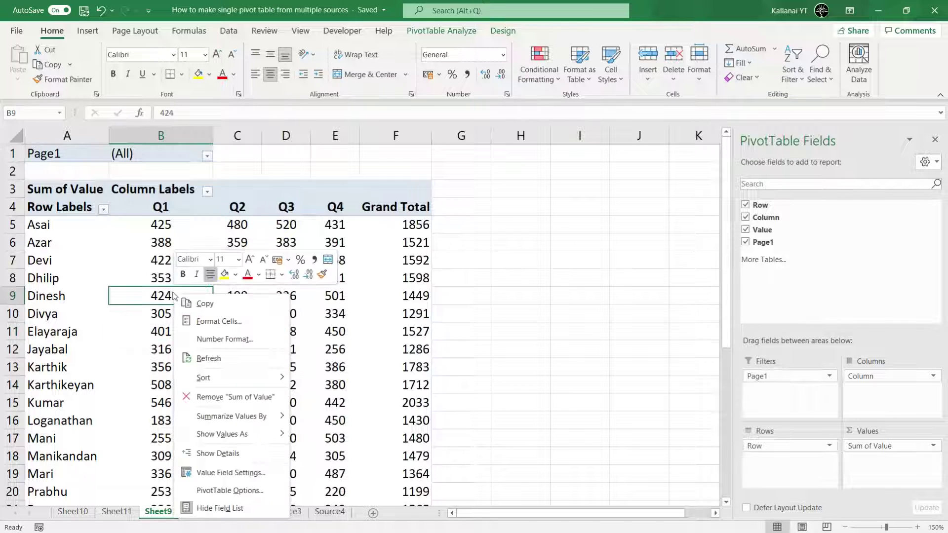
{"action": "left_click", "coordinate": [138, 330]}
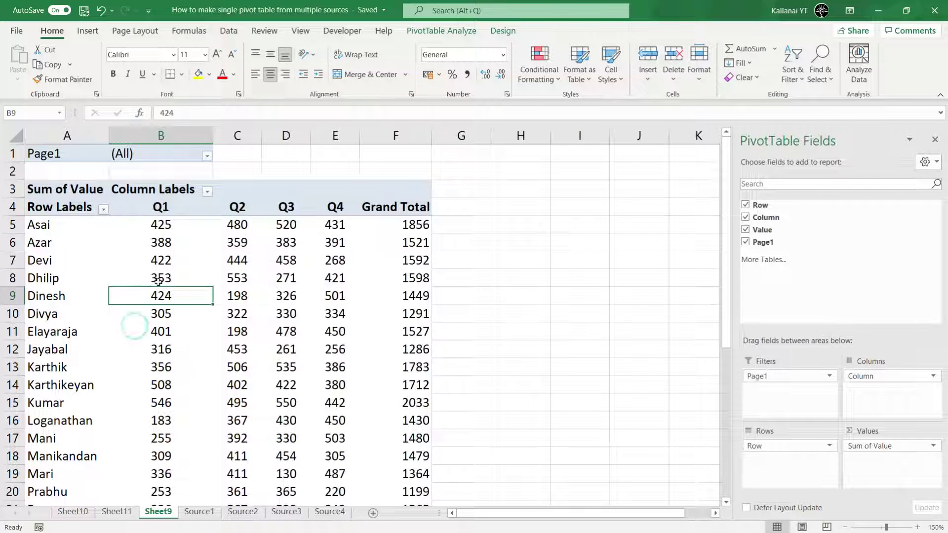
Step: Delete the Q1–Q4 figures in C8:F16 on Source1 for Dinesh through Karthikeyan
{"action": "left_click", "coordinate": [254, 512]}
{"action": "left_click_drag", "start_coordinate": [256, 282], "coordinate": [249, 372]}
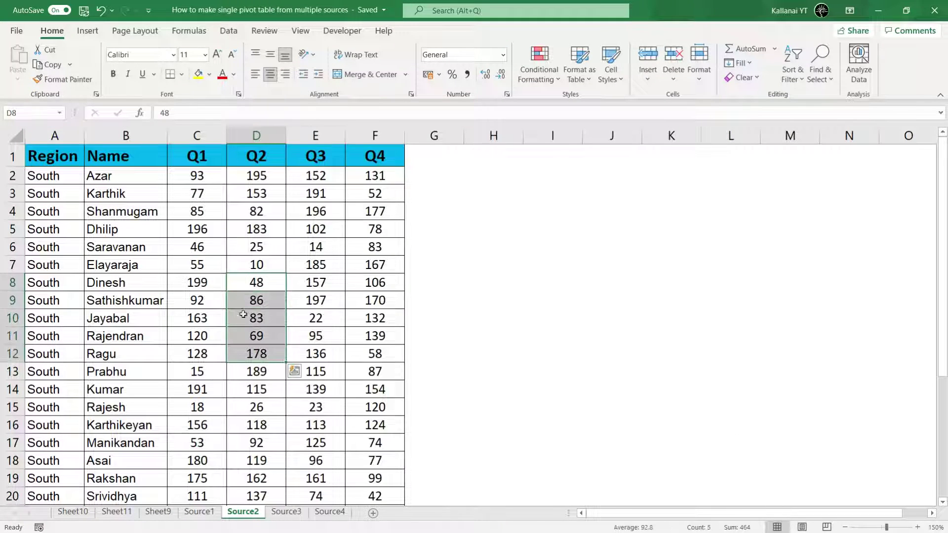
{"action": "mouse_move", "coordinate": [197, 282]}
{"action": "left_mouse_down"}
{"action": "mouse_move", "coordinate": [382, 443]}
{"action": "mouse_move", "coordinate": [380, 408]}
{"action": "left_mouse_up"}
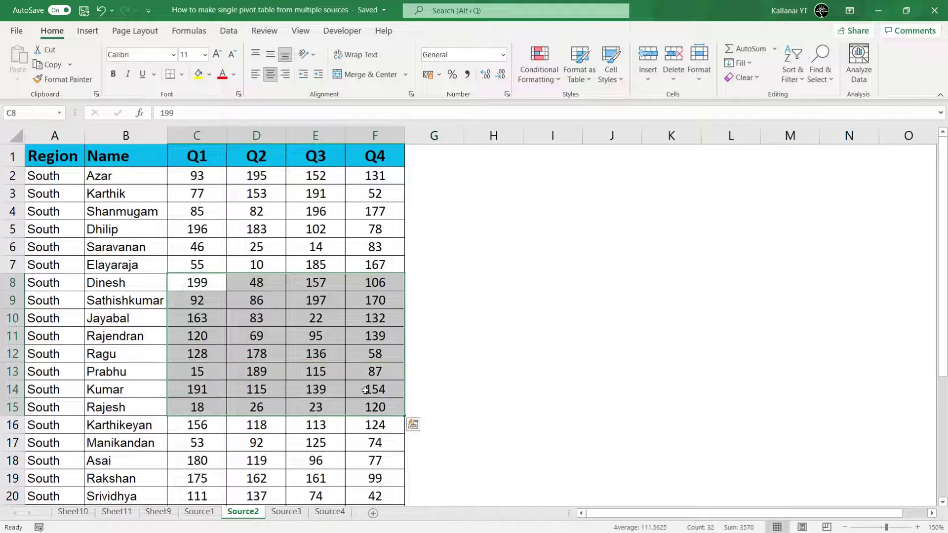
{"action": "left_click", "coordinate": [158, 512]}
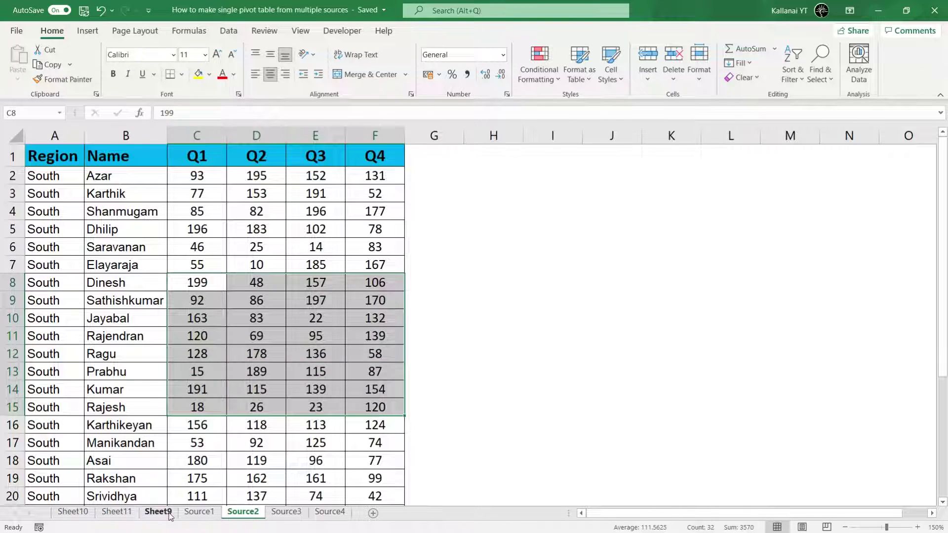
{"action": "left_click", "coordinate": [200, 511]}
{"action": "left_click_drag", "start_coordinate": [223, 286], "coordinate": [350, 421]}
{"action": "key", "text": "Delete"}
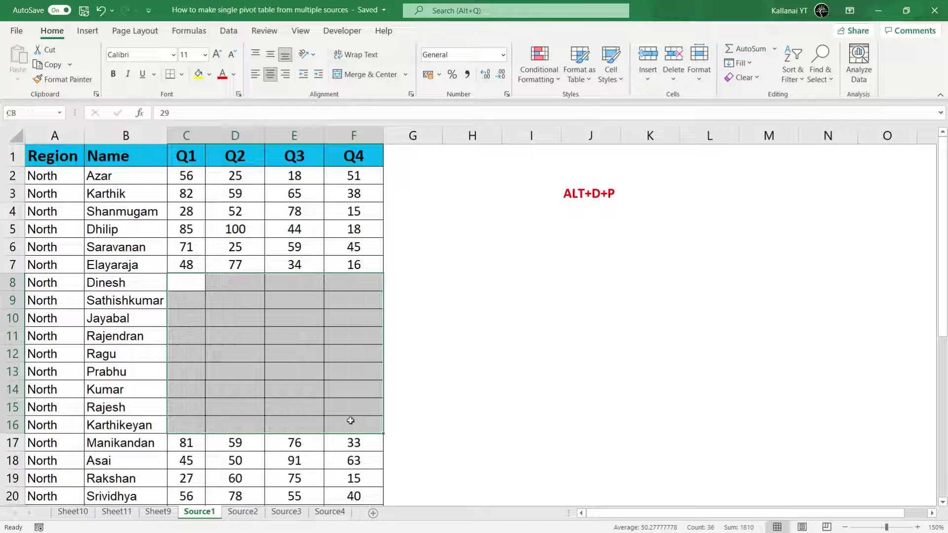
Step: Refresh the Sheet9 pivot table to pick up the cleared North figures
{"action": "left_click", "coordinate": [242, 511]}
{"action": "left_click", "coordinate": [157, 512]}
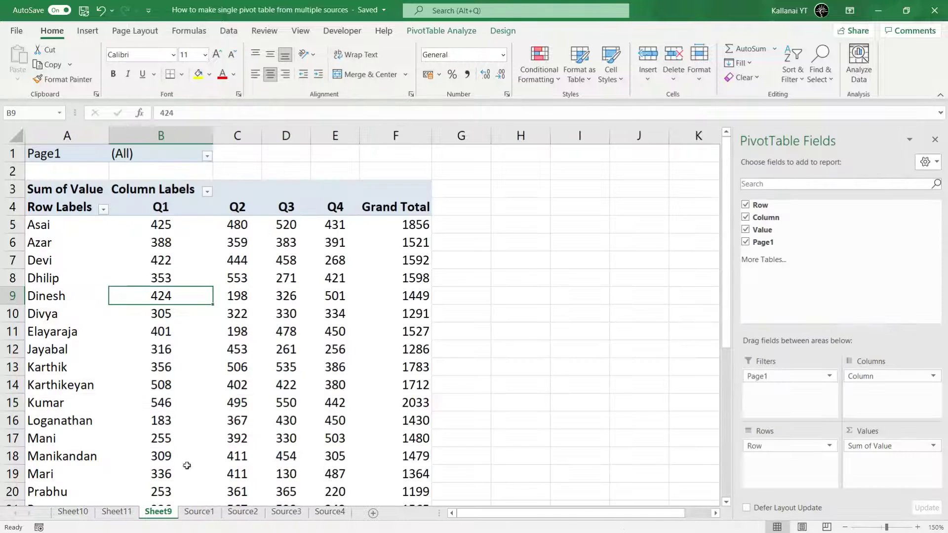
{"action": "right_click", "coordinate": [249, 351]}
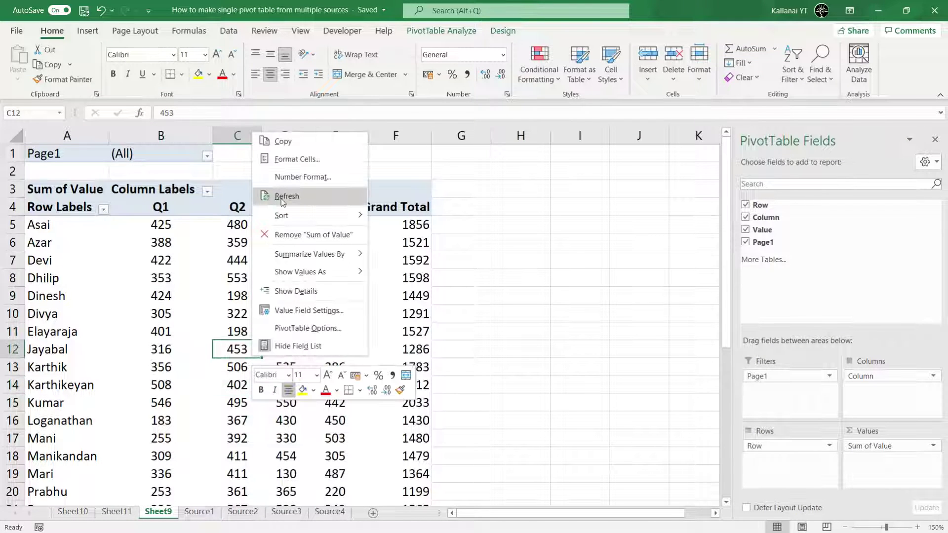
{"action": "left_click", "coordinate": [283, 196]}
Step: Confirm the pivot's new grand total of 41437, then return to the Source1 sheet
{"action": "scroll", "coordinate": [336, 343], "scroll_direction": "down", "scroll_amount": 4}
{"action": "scroll", "coordinate": [336, 353], "scroll_direction": "down", "scroll_amount": 8}
{"action": "scroll", "coordinate": [339, 358], "scroll_direction": "up", "scroll_amount": 5}
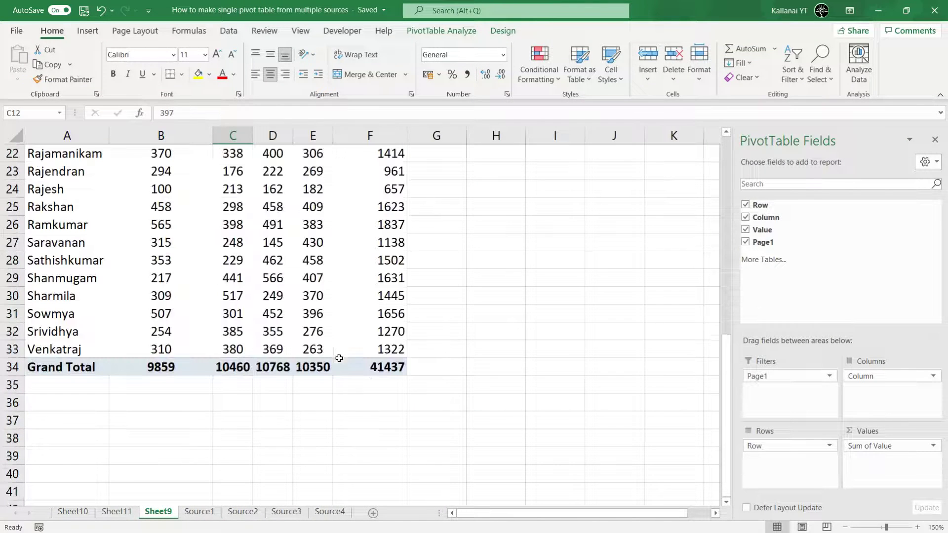
{"action": "left_click", "coordinate": [377, 368]}
{"action": "mouse_move", "coordinate": [387, 368]}
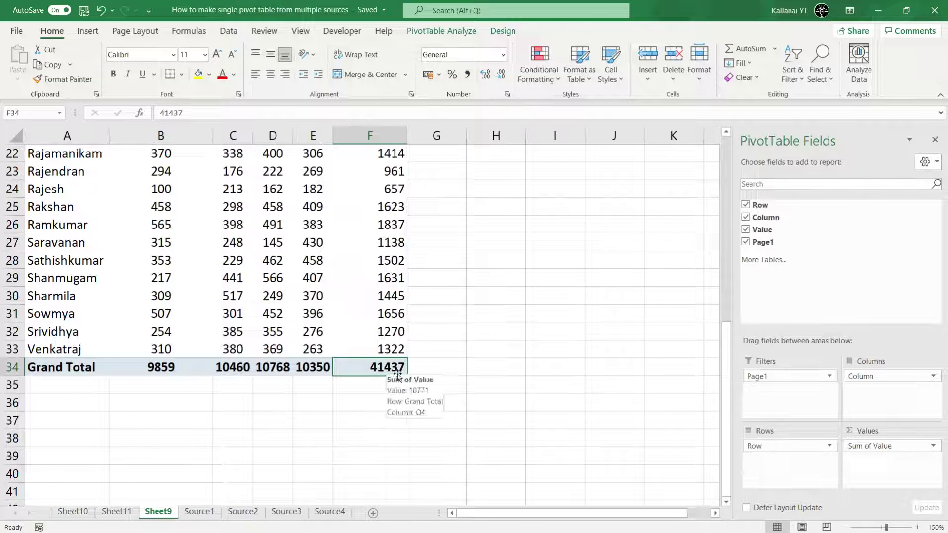
{"action": "scroll", "coordinate": [361, 404], "scroll_direction": "up", "scroll_amount": 6}
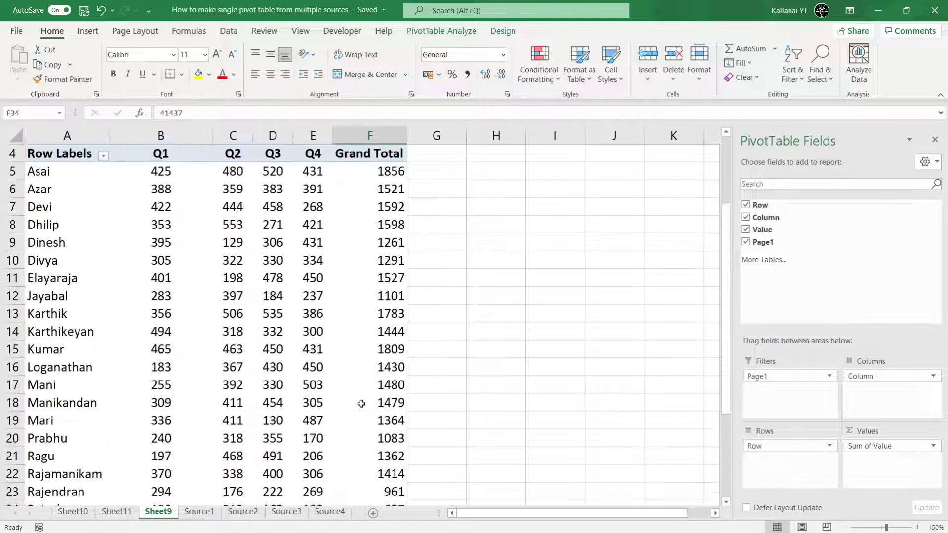
{"action": "scroll", "coordinate": [361, 404], "scroll_direction": "up", "scroll_amount": 1}
{"action": "left_click", "coordinate": [199, 512]}
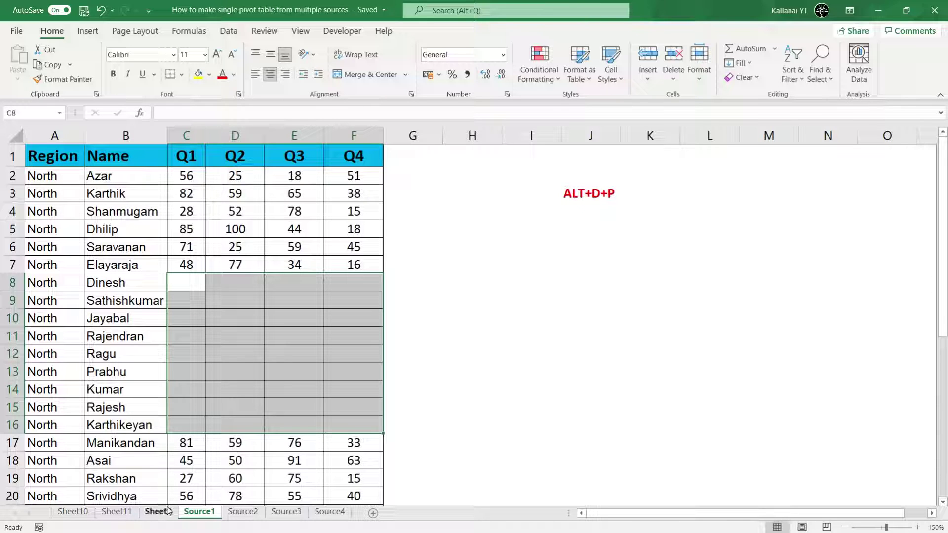
Step: Refresh the Sheet9 pivot table again with the latest source figures
{"action": "key", "text": "ctrl+Page_Up"}
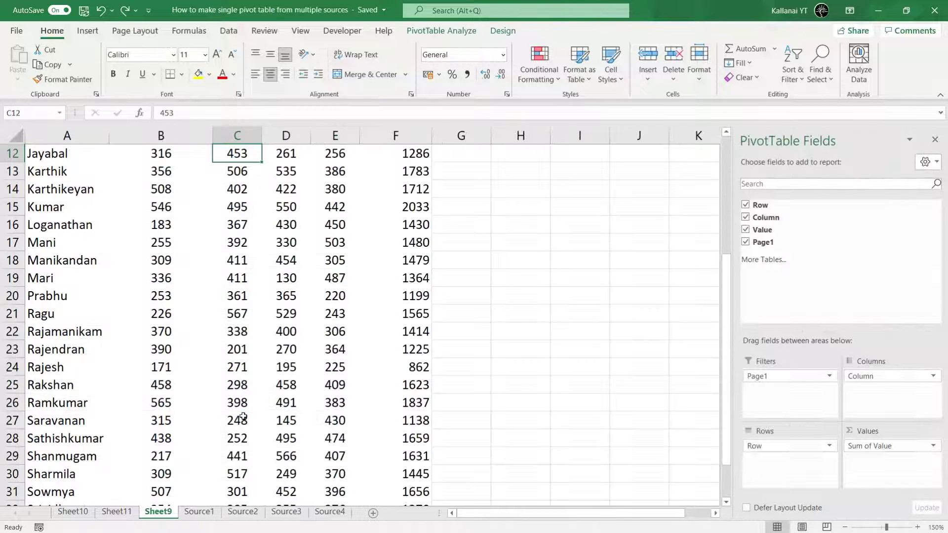
{"action": "key", "text": "ctrl+Page_Down"}
{"action": "left_click", "coordinate": [158, 511]}
{"action": "right_click", "coordinate": [265, 324]}
{"action": "left_click", "coordinate": [297, 163]}
Step: Check the refreshed pivot totalling 43247 and select the Page1 region filter cell
{"action": "scroll", "coordinate": [345, 359], "scroll_direction": "down", "scroll_amount": 3}
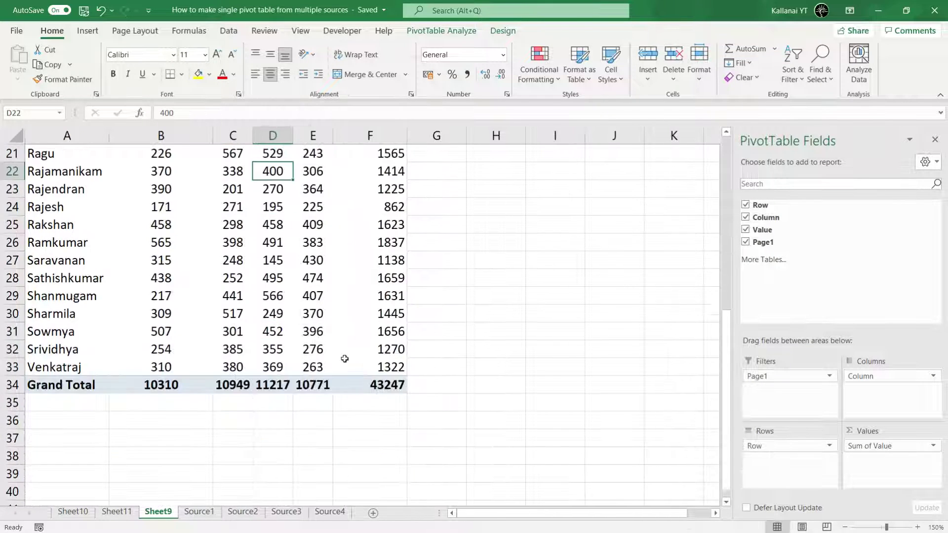
{"action": "scroll", "coordinate": [348, 360], "scroll_direction": "down", "scroll_amount": 5}
{"action": "scroll", "coordinate": [380, 393], "scroll_direction": "up", "scroll_amount": 5}
{"action": "scroll", "coordinate": [388, 416], "scroll_direction": "up", "scroll_amount": 6}
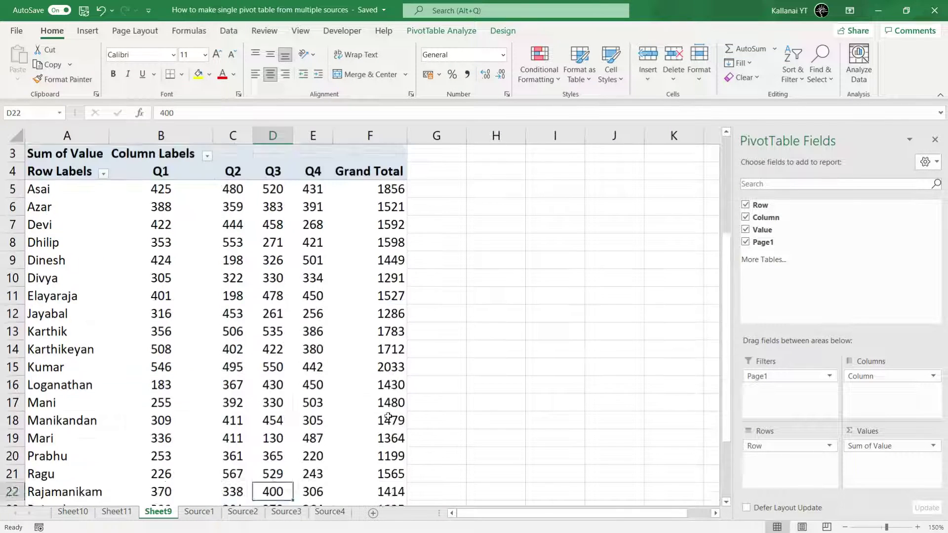
{"action": "scroll", "coordinate": [388, 416], "scroll_direction": "up", "scroll_amount": 1}
{"action": "left_click", "coordinate": [277, 278]}
{"action": "left_click", "coordinate": [203, 159]}
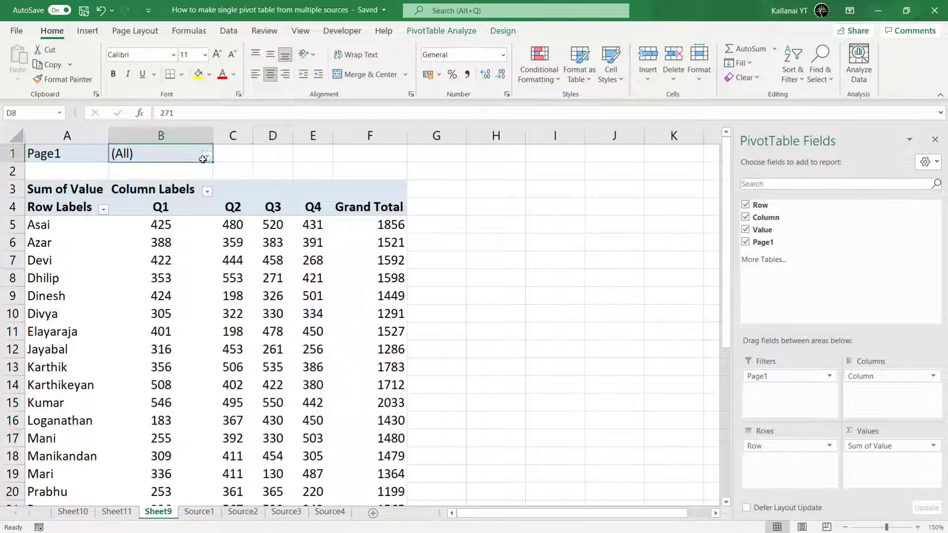
Step: Point out Dinesh's Q1 total of 424, the name row labels, Q1 heading and Page1 filter
{"action": "left_click", "coordinate": [185, 299]}
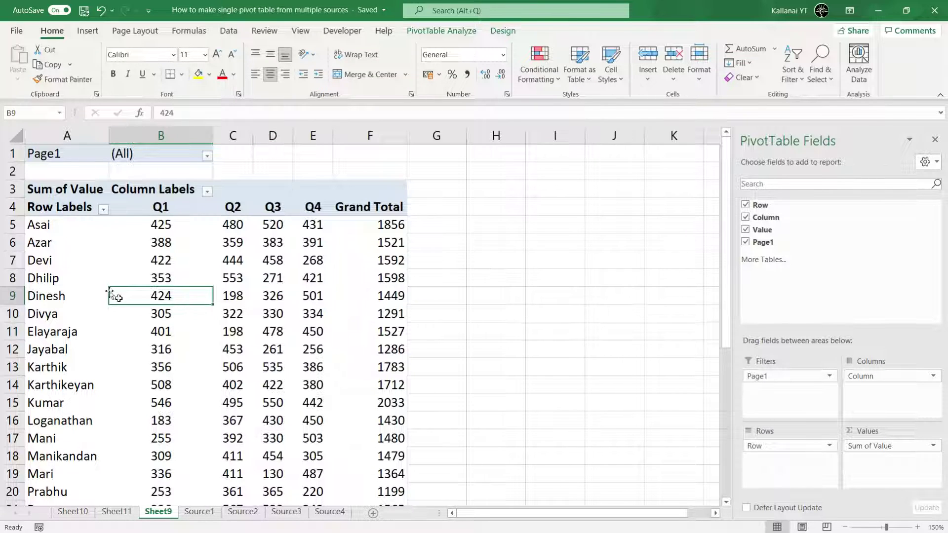
{"action": "left_click", "coordinate": [86, 258]}
{"action": "left_click", "coordinate": [153, 206]}
{"action": "left_click", "coordinate": [152, 155]}
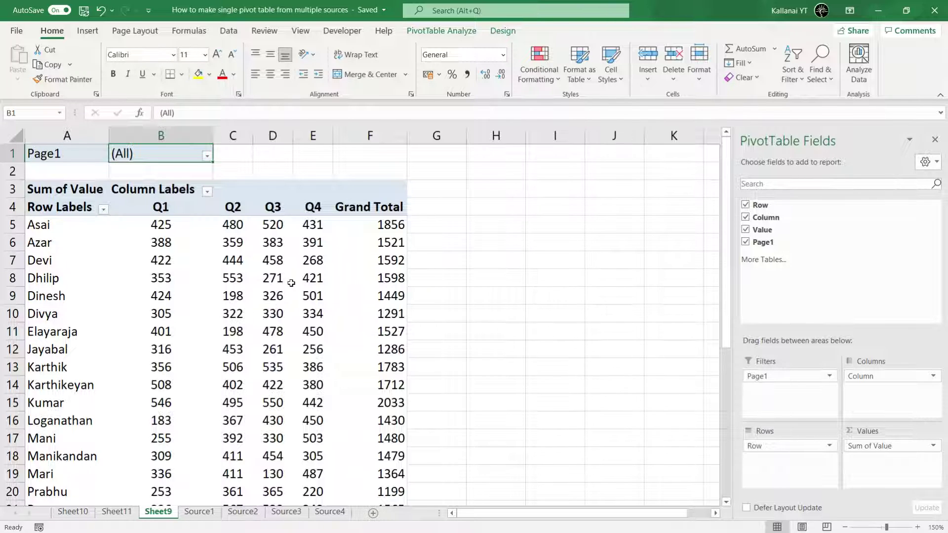
{"action": "left_click", "coordinate": [84, 270]}
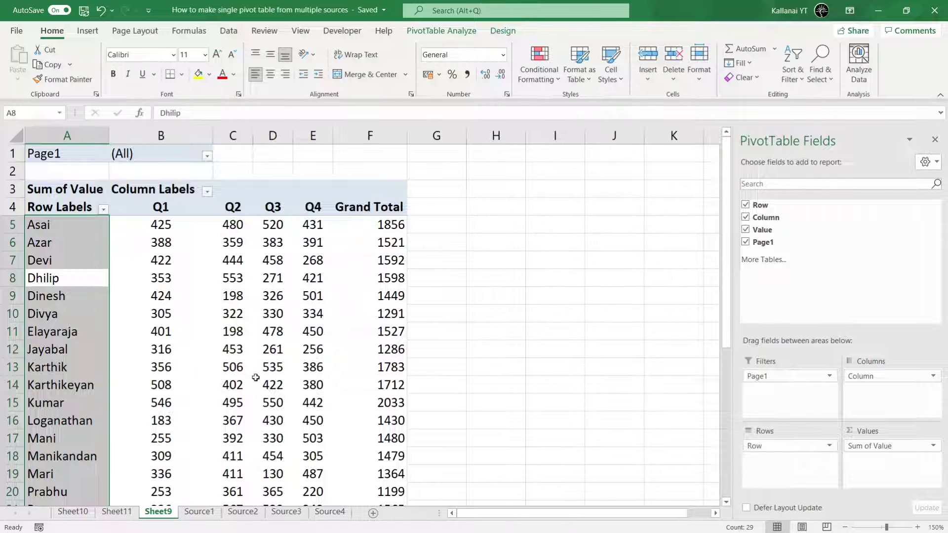
{"action": "left_click", "coordinate": [272, 384]}
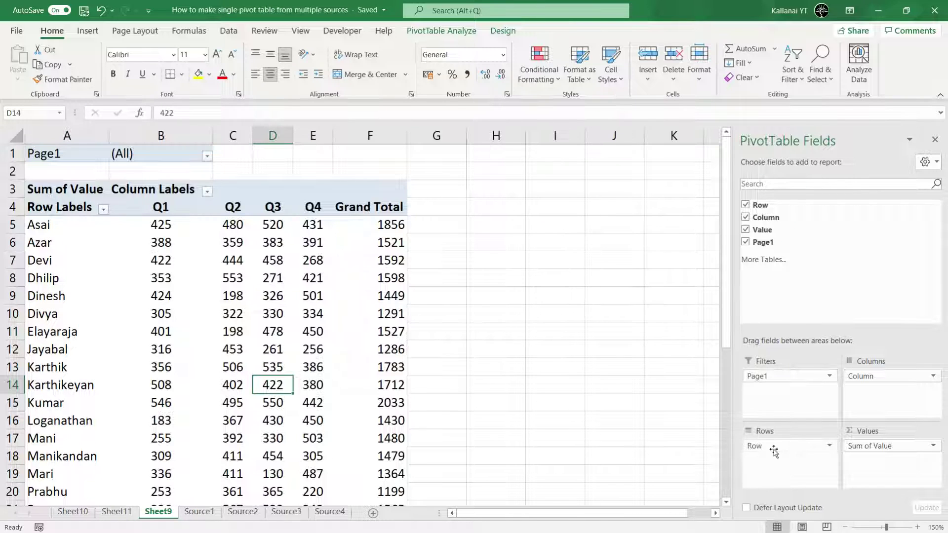
{"action": "left_click_drag", "start_coordinate": [773, 450], "coordinate": [773, 450]}
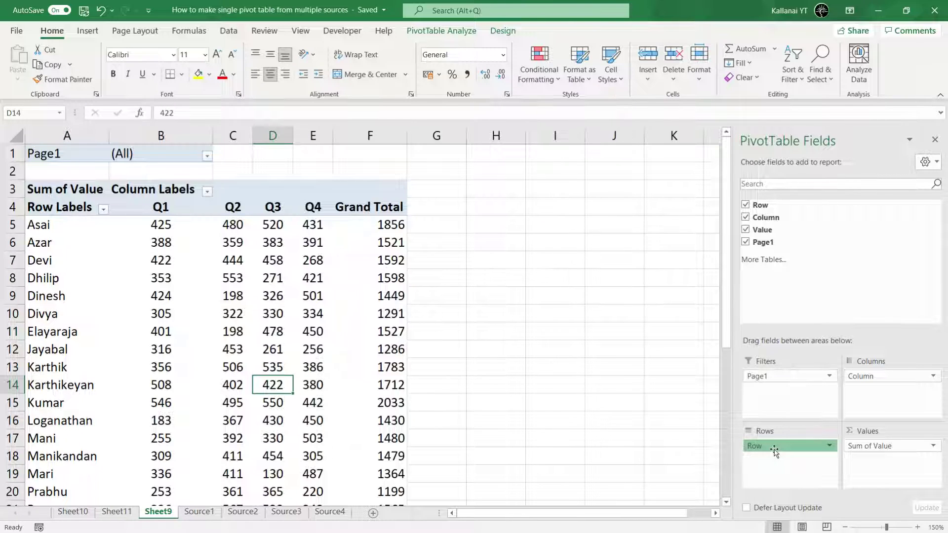
{"action": "mouse_move", "coordinate": [773, 450]}
{"action": "left_mouse_down"}
{"action": "mouse_move", "coordinate": [915, 417]}
{"action": "mouse_move", "coordinate": [914, 395]}
{"action": "left_mouse_up"}
{"action": "left_click_drag", "start_coordinate": [861, 376], "coordinate": [801, 462]}
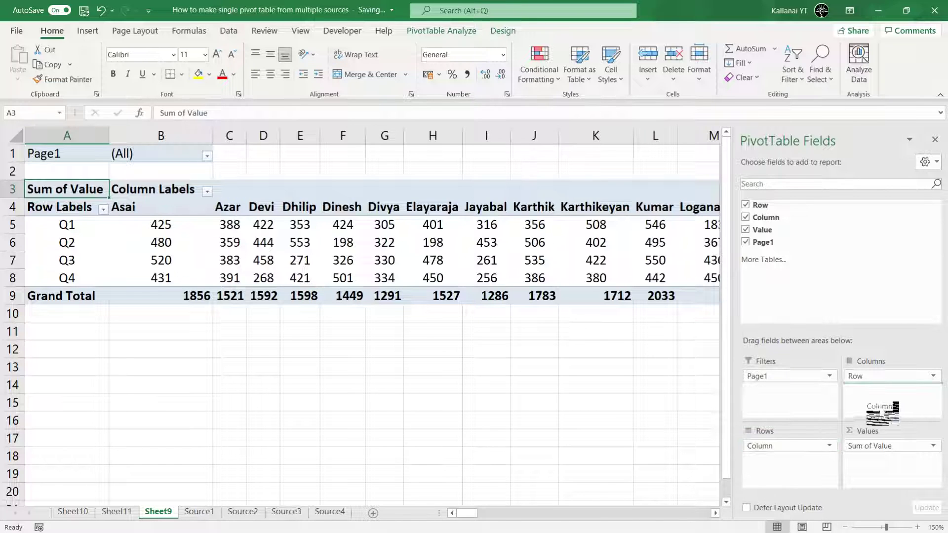
{"action": "mouse_move", "coordinate": [774, 450]}
{"action": "left_mouse_down"}
{"action": "mouse_move", "coordinate": [872, 381]}
{"action": "mouse_move", "coordinate": [785, 447]}
{"action": "left_mouse_up"}
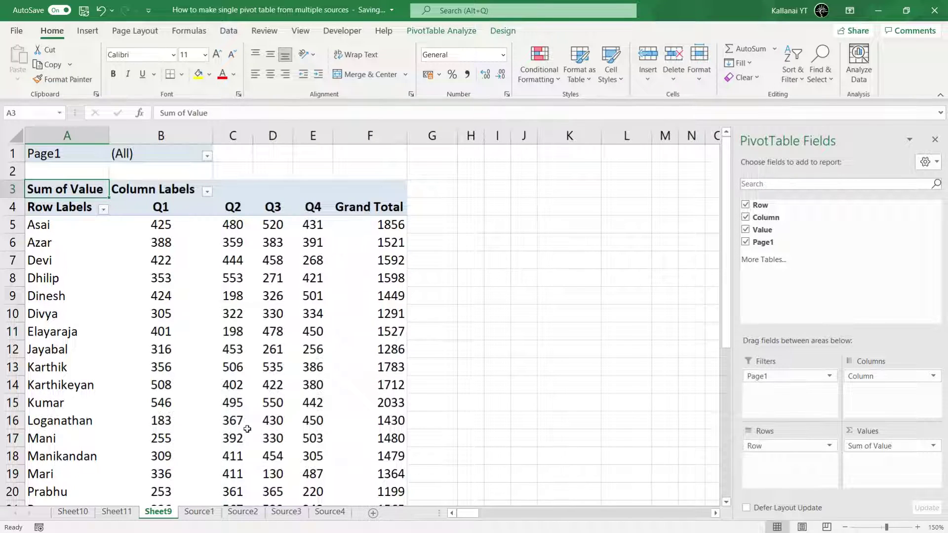
{"action": "left_click", "coordinate": [194, 325]}
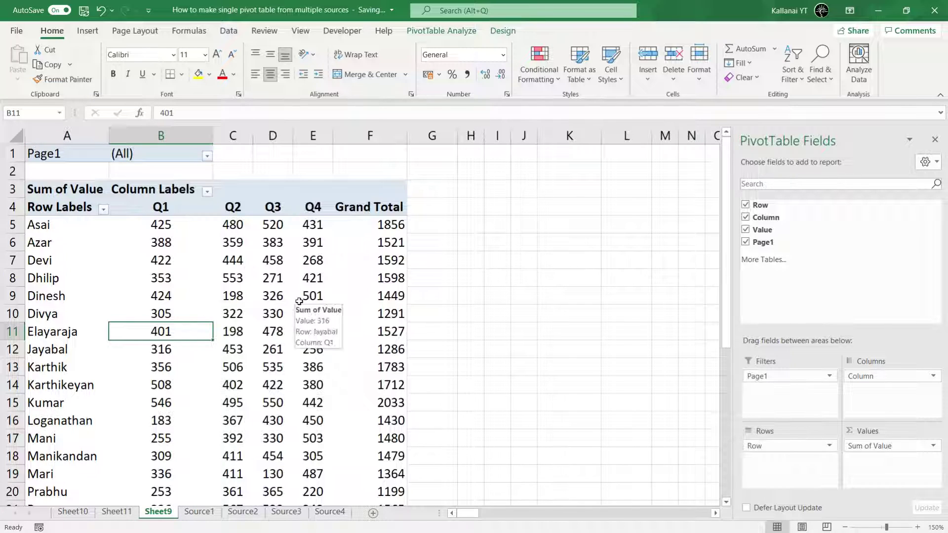
{"action": "mouse_move", "coordinate": [312, 295]}
{"action": "left_click", "coordinate": [452, 409]}
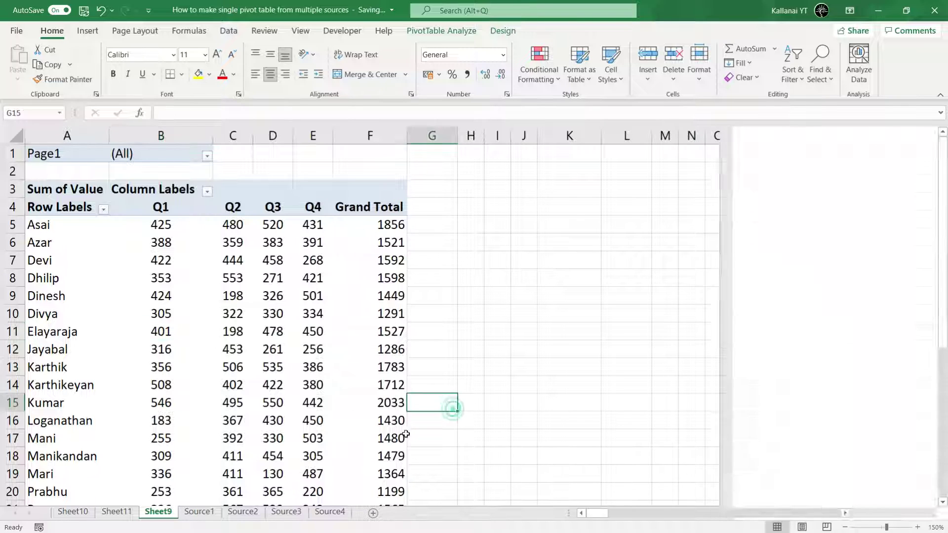
{"action": "left_click", "coordinate": [400, 437]}
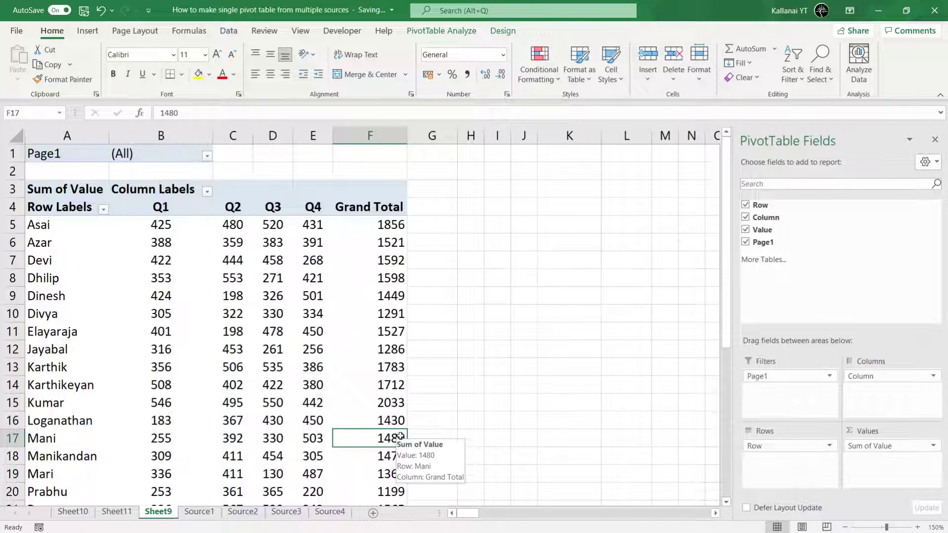